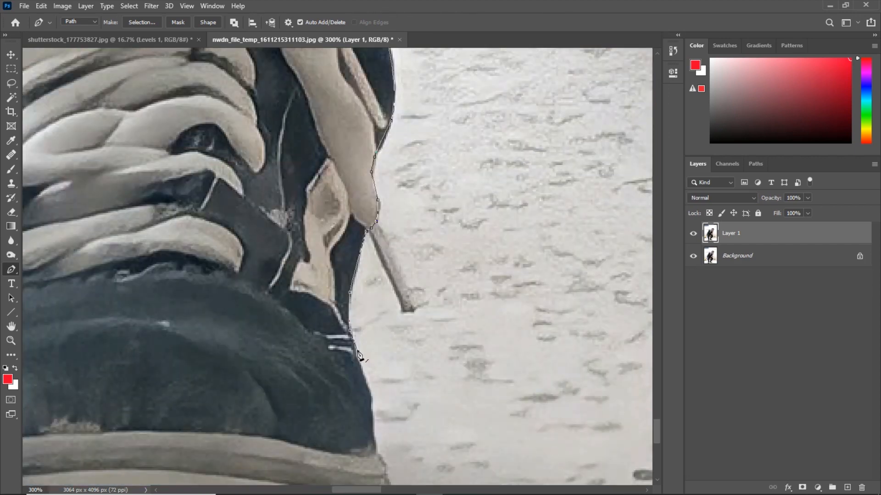
- Trace the work path with the Pen tool around the toe and sole of the front shoe
{"action": "left_click", "coordinate": [440, 415]}
{"action": "left_click_drag", "start_coordinate": [436, 426], "coordinate": [431, 309]}
{"action": "left_click", "coordinate": [435, 339]}
{"action": "left_click", "coordinate": [428, 350]}
{"action": "key", "text": "ctrl+minus"}
{"action": "key", "text": "ctrl+minus"}
{"action": "left_click_drag", "start_coordinate": [201, 316], "coordinate": [336, 317]}
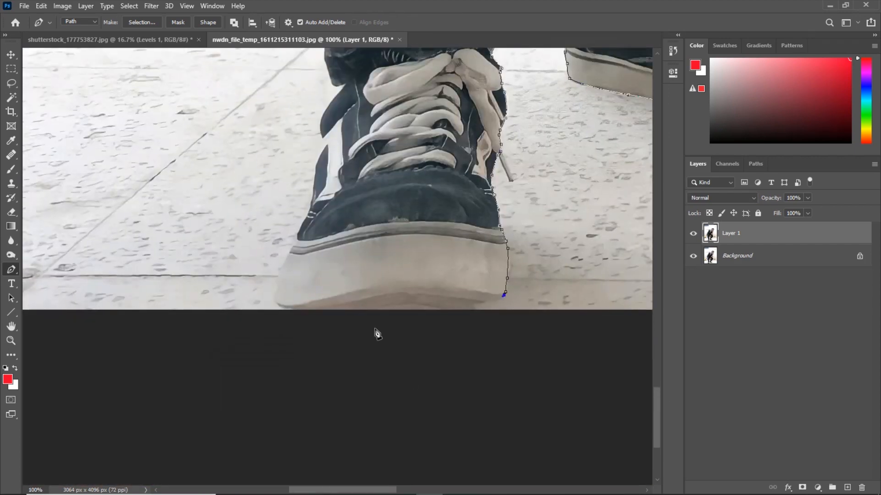
{"action": "left_click", "coordinate": [479, 310]}
{"action": "left_click_drag", "start_coordinate": [276, 299], "coordinate": [330, 260]}
- Continue the path up the outer side of the front shoe to the trouser cuff
{"action": "key", "text": "ctrl+plus"}
{"action": "key", "text": "ctrl+plus"}
{"action": "left_click_drag", "start_coordinate": [348, 101], "coordinate": [331, 365]}
{"action": "left_click", "coordinate": [344, 283]}
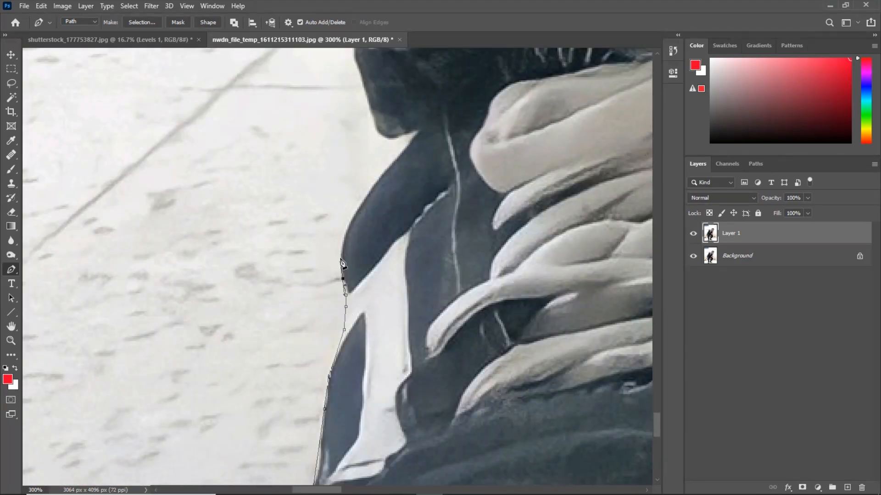
{"action": "left_click_drag", "start_coordinate": [347, 215], "coordinate": [320, 447]}
{"action": "left_click", "coordinate": [366, 363]}
{"action": "left_click_drag", "start_coordinate": [330, 250], "coordinate": [376, 331]}
{"action": "left_click_drag", "start_coordinate": [381, 297], "coordinate": [397, 265]}
- Extend the path from the cuff up the lower trouser leg's outer edge
{"action": "left_click_drag", "start_coordinate": [381, 97], "coordinate": [415, 390]}
{"action": "left_click_drag", "start_coordinate": [393, 290], "coordinate": [392, 266]}
{"action": "left_click", "coordinate": [382, 138]}
{"action": "left_click_drag", "start_coordinate": [382, 119], "coordinate": [374, 400]}
{"action": "left_click", "coordinate": [385, 227]}
{"action": "left_click_drag", "start_coordinate": [384, 217], "coordinate": [382, 213]}
{"action": "key", "text": "ctrl+z"}
{"action": "key", "text": "ctrl+z"}
{"action": "key", "text": "ctrl+z"}
{"action": "key", "text": "ctrl+z"}
- Retrace the outer edge of the trouser leg upward with new path points from the shin
{"action": "left_click", "coordinate": [383, 309]}
{"action": "left_click", "coordinate": [385, 248]}
{"action": "left_click_drag", "start_coordinate": [365, 180], "coordinate": [334, 295]}
{"action": "left_click", "coordinate": [329, 257]}
{"action": "left_click_drag", "start_coordinate": [310, 100], "coordinate": [360, 356]}
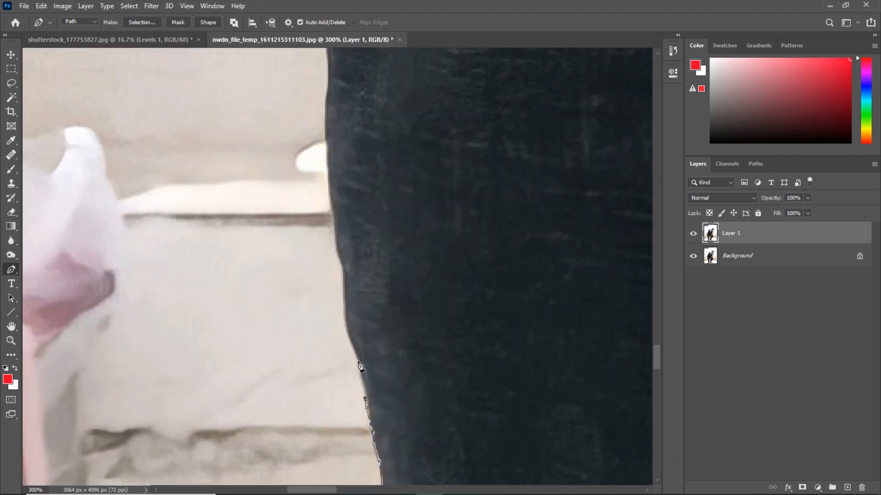
{"action": "left_click", "coordinate": [341, 260]}
{"action": "left_click_drag", "start_coordinate": [329, 224], "coordinate": [331, 367]}
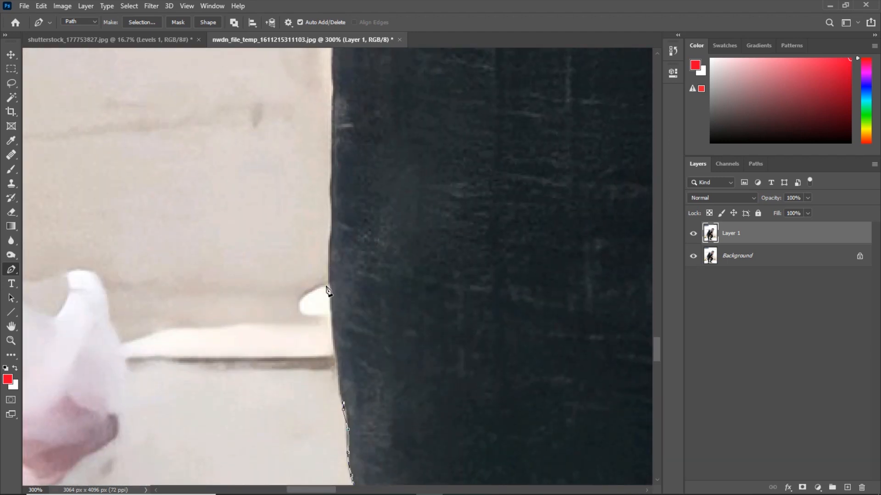
- Continue the path up the trouser leg's outer edge to where it meets the jacket lining
{"action": "left_click", "coordinate": [330, 262]}
{"action": "left_click_drag", "start_coordinate": [323, 208], "coordinate": [324, 340]}
{"action": "left_click", "coordinate": [332, 181]}
{"action": "left_click", "coordinate": [331, 140]}
{"action": "left_click_drag", "start_coordinate": [331, 115], "coordinate": [332, 399]}
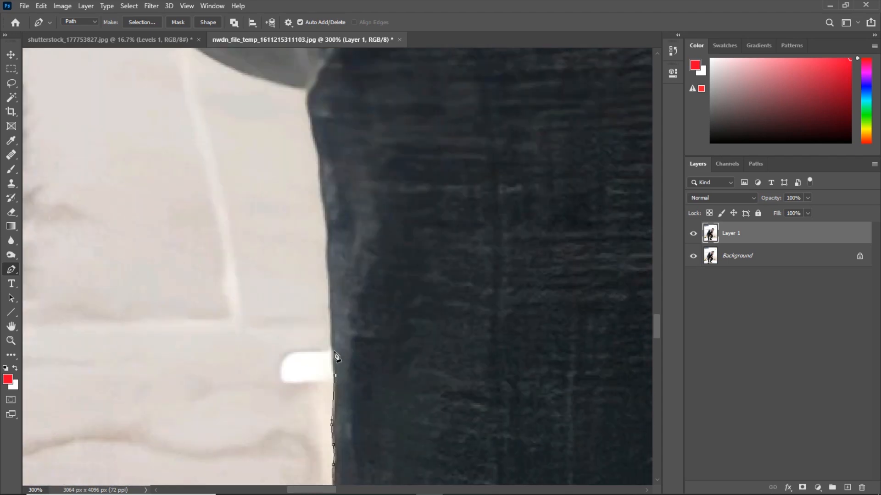
{"action": "left_click", "coordinate": [331, 257]}
{"action": "left_click", "coordinate": [322, 166]}
{"action": "left_click", "coordinate": [315, 136]}
{"action": "left_click", "coordinate": [310, 112]}
{"action": "left_click", "coordinate": [307, 90]}
- Trace the path along the hanging jacket hem and down one side of the zipper pull
{"action": "left_click_drag", "start_coordinate": [279, 113], "coordinate": [461, 390]}
{"action": "left_click_drag", "start_coordinate": [431, 477], "coordinate": [474, 411]}
{"action": "left_click_drag", "start_coordinate": [365, 209], "coordinate": [277, 124]}
{"action": "left_click_drag", "start_coordinate": [280, 175], "coordinate": [390, 359]}
{"action": "left_click", "coordinate": [373, 222]}
{"action": "left_click", "coordinate": [347, 296]}
{"action": "left_click", "coordinate": [401, 333]}
{"action": "left_click_drag", "start_coordinate": [362, 422], "coordinate": [408, 182]}
{"action": "left_click", "coordinate": [389, 340]}
{"action": "left_click", "coordinate": [374, 367]}
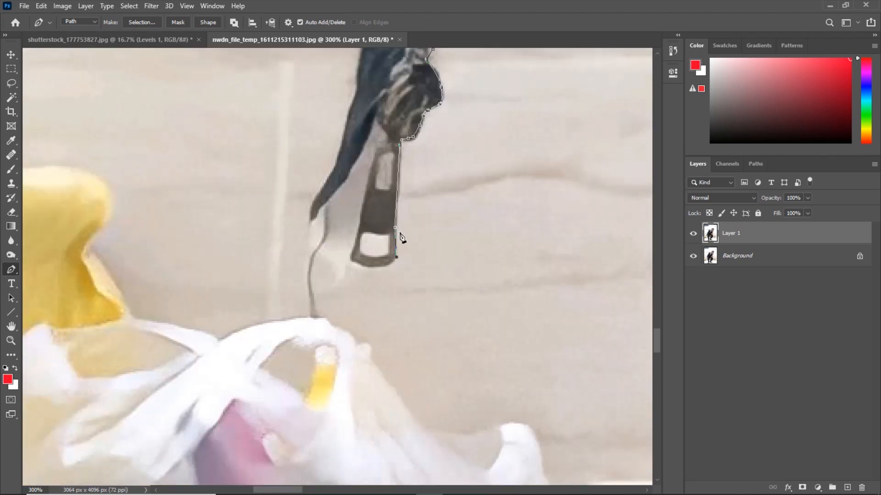
- Trace the path around the zipper pull and back up the outer edge of the hanging jacket strip
{"action": "key", "text": "ctrl+plus"}
{"action": "left_click", "coordinate": [385, 181]}
{"action": "left_click", "coordinate": [303, 317]}
{"action": "left_click_drag", "start_coordinate": [331, 184], "coordinate": [335, 339]}
{"action": "left_click_drag", "start_coordinate": [363, 307], "coordinate": [366, 298]}
{"action": "left_click_drag", "start_coordinate": [386, 248], "coordinate": [380, 292]}
{"action": "left_click", "coordinate": [378, 212]}
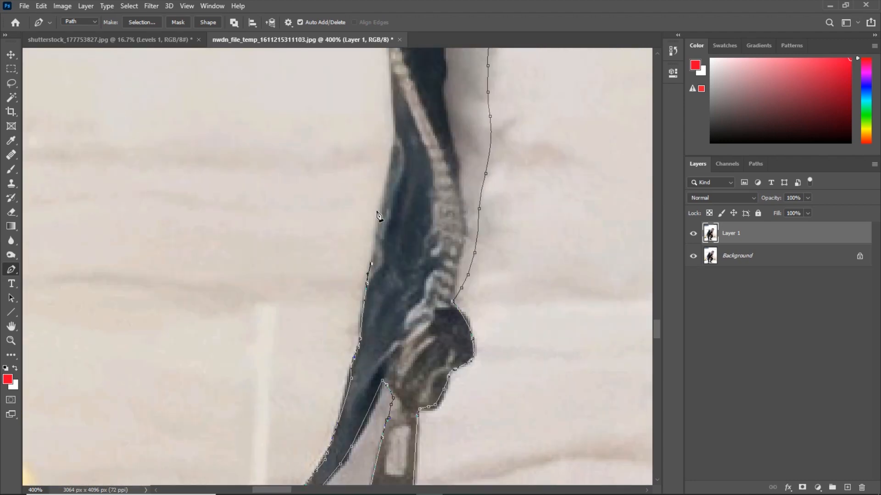
- Extend the path up the jacket's outer edge to the corner at the elbow of the sleeve
{"action": "left_click_drag", "start_coordinate": [389, 147], "coordinate": [398, 404]}
{"action": "left_click", "coordinate": [398, 240]}
{"action": "left_click_drag", "start_coordinate": [408, 129], "coordinate": [413, 395]}
{"action": "left_click", "coordinate": [391, 321]}
{"action": "left_click_drag", "start_coordinate": [427, 352], "coordinate": [432, 475]}
{"action": "left_click_drag", "start_coordinate": [430, 367], "coordinate": [432, 362]}
{"action": "left_click_drag", "start_coordinate": [458, 160], "coordinate": [413, 389]}
{"action": "left_click", "coordinate": [490, 218]}
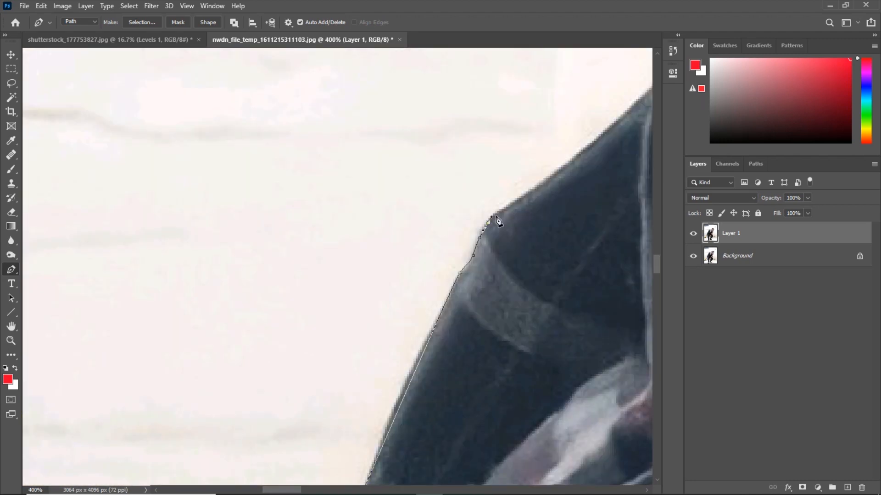
- Continue the path along the outer edge of the plaid sleeve from the elbow toward the shoulder
{"action": "left_click_drag", "start_coordinate": [486, 183], "coordinate": [408, 390]}
{"action": "left_click_drag", "start_coordinate": [403, 306], "coordinate": [419, 271]}
{"action": "left_click_drag", "start_coordinate": [459, 174], "coordinate": [394, 367]}
{"action": "left_click", "coordinate": [428, 280]}
{"action": "left_click_drag", "start_coordinate": [458, 147], "coordinate": [408, 390]}
{"action": "left_click_drag", "start_coordinate": [466, 261], "coordinate": [483, 209]}
{"action": "left_click", "coordinate": [466, 261], "text": "alt"}
{"action": "left_click_drag", "start_coordinate": [486, 151], "coordinate": [406, 399]}
{"action": "left_click_drag", "start_coordinate": [470, 280], "coordinate": [485, 238]}
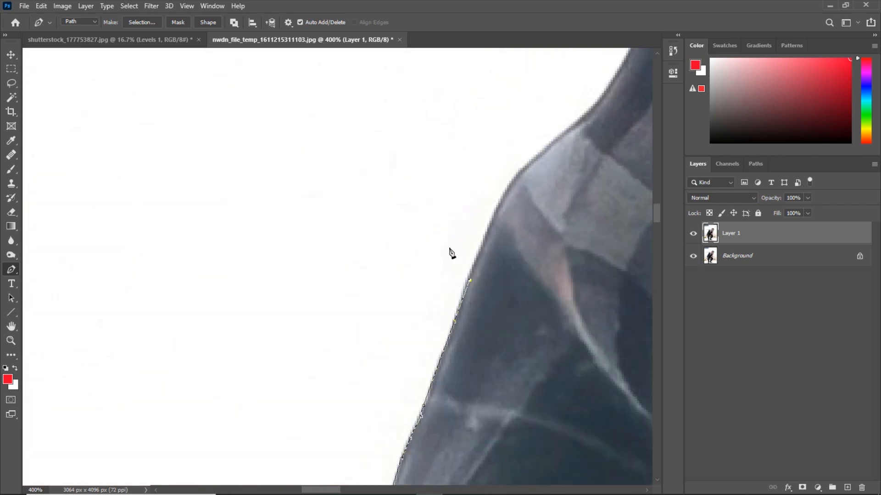
- Trace curved path segments over the shoulder and along the hood to the tip of the ear
{"action": "left_click_drag", "start_coordinate": [506, 186], "coordinate": [523, 163]}
{"action": "left_click_drag", "start_coordinate": [565, 142], "coordinate": [394, 403]}
{"action": "left_click_drag", "start_coordinate": [445, 331], "coordinate": [454, 275]}
{"action": "left_click_drag", "start_coordinate": [542, 147], "coordinate": [294, 390]}
{"action": "left_click_drag", "start_coordinate": [412, 277], "coordinate": [445, 259]}
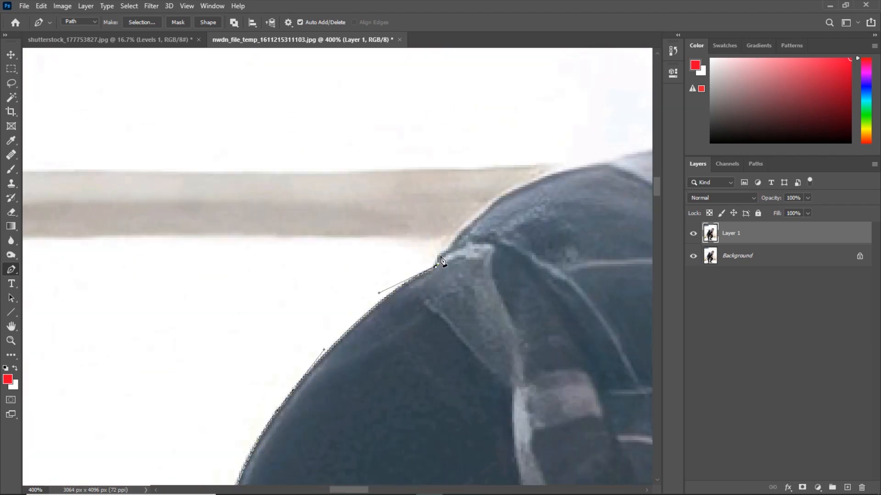
{"action": "left_click_drag", "start_coordinate": [587, 184], "coordinate": [170, 296]}
{"action": "left_click_drag", "start_coordinate": [443, 220], "coordinate": [456, 215]}
{"action": "left_click_drag", "start_coordinate": [574, 160], "coordinate": [207, 192]}
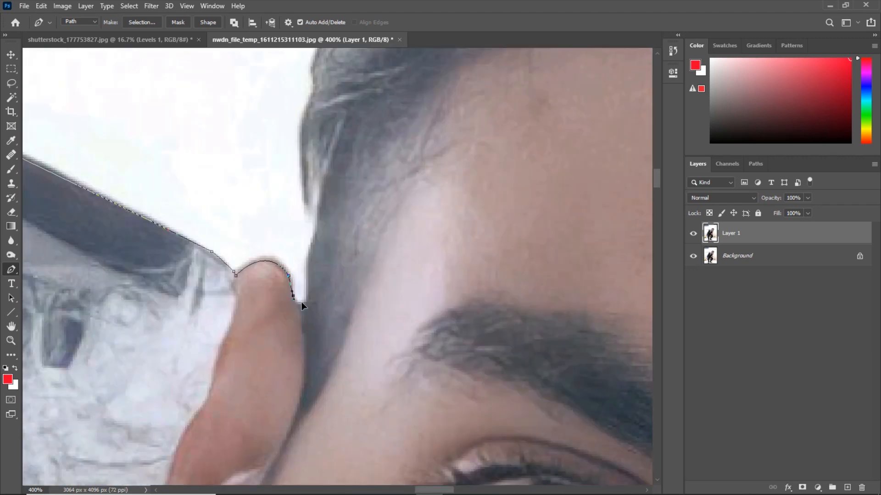
- Trace the path from the ear up the side of the hair and across the top of the head
{"action": "left_click_drag", "start_coordinate": [367, 184], "coordinate": [285, 344]}
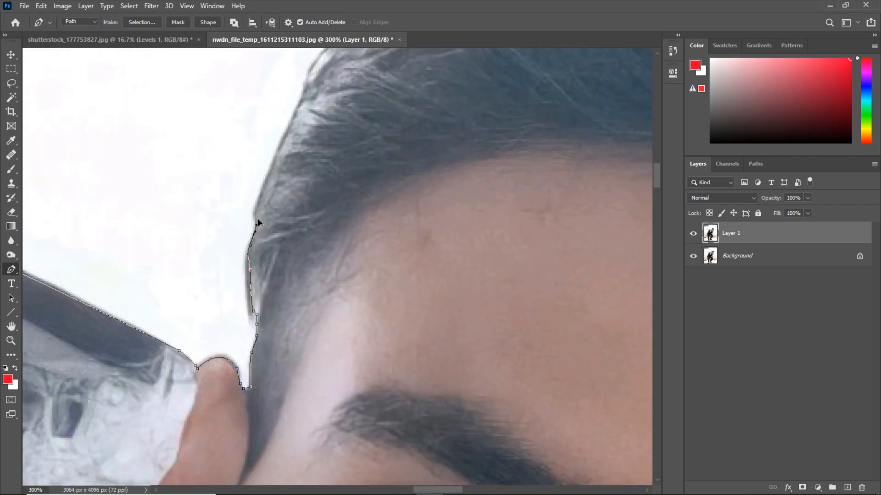
{"action": "left_click_drag", "start_coordinate": [367, 160], "coordinate": [321, 298]}
{"action": "left_click", "coordinate": [344, 97]}
{"action": "left_click_drag", "start_coordinate": [482, 138], "coordinate": [230, 276]}
{"action": "left_click", "coordinate": [265, 167]}
{"action": "left_click", "coordinate": [393, 161]}
{"action": "left_click_drag", "start_coordinate": [459, 184], "coordinate": [260, 157]}
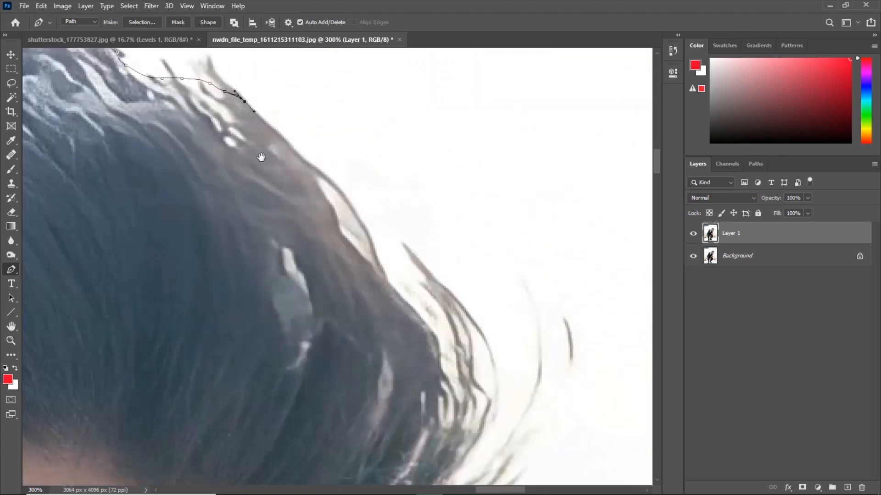
- Continue the path down the far side of the hair toward the ear
{"action": "left_click", "coordinate": [424, 328]}
{"action": "left_click_drag", "start_coordinate": [413, 339], "coordinate": [332, 193]}
{"action": "left_click_drag", "start_coordinate": [294, 415], "coordinate": [282, 238]}
{"action": "left_click", "coordinate": [276, 260]}
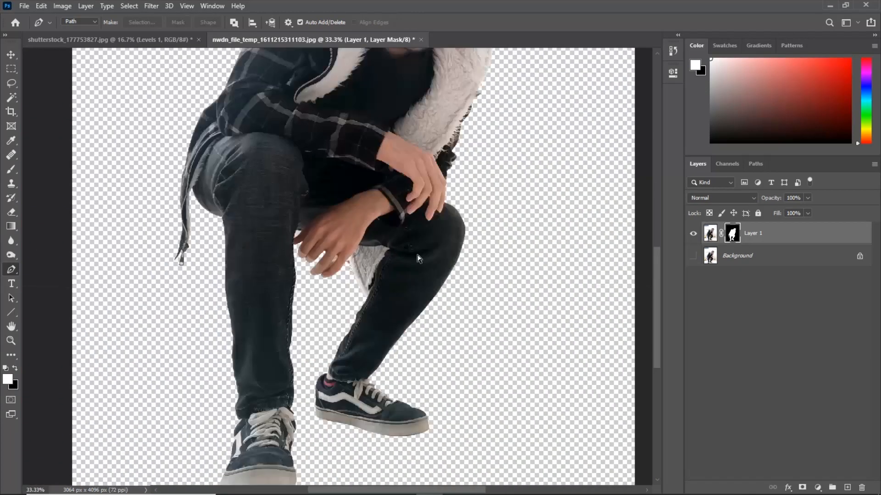
- Refine the edge of Layer 1's mask by brushing along the hair outline and output to the layer mask
{"action": "scroll", "coordinate": [368, 270], "scroll_direction": "up", "scroll_amount": 5}
{"action": "left_click", "coordinate": [373, 188]}
{"action": "left_click", "coordinate": [329, 250]}
{"action": "left_click", "coordinate": [312, 280]}
{"action": "left_click", "coordinate": [298, 299]}
{"action": "left_click", "coordinate": [292, 308]}
{"action": "left_click", "coordinate": [281, 319]}
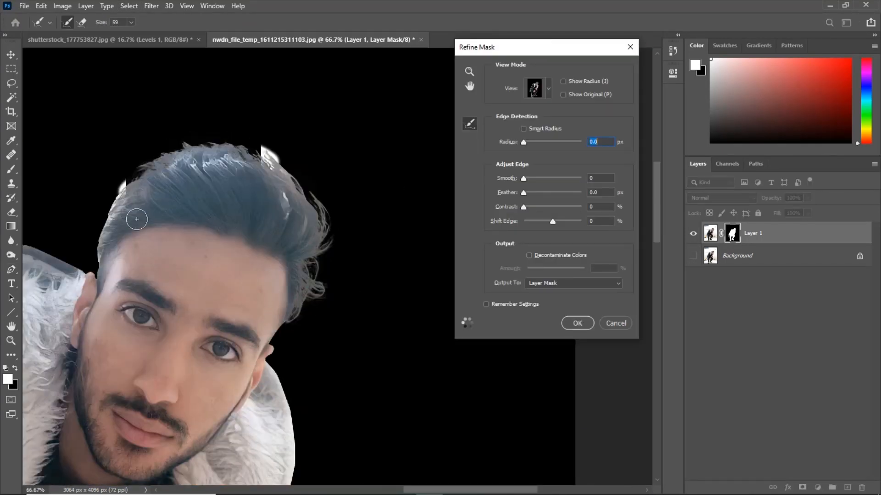
{"action": "left_click", "coordinate": [577, 322]}
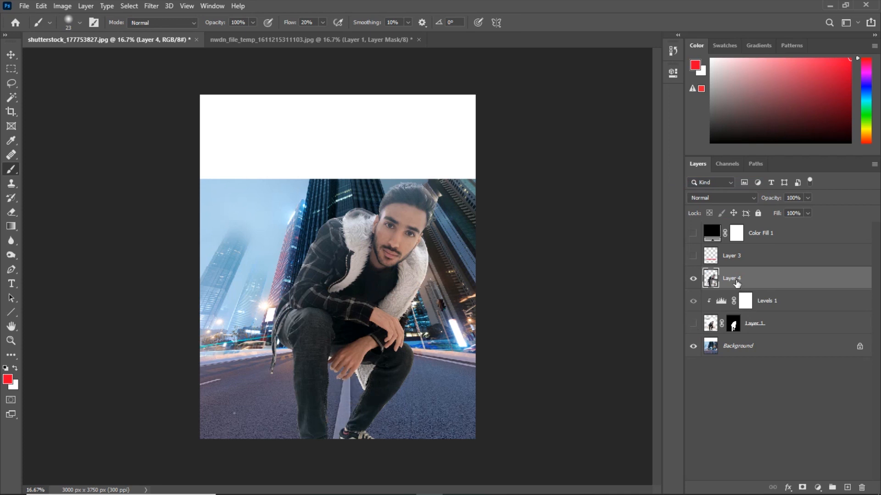
{"action": "key", "text": "ctrl+t"}
{"action": "left_click_drag", "start_coordinate": [442, 331], "coordinate": [376, 337]}
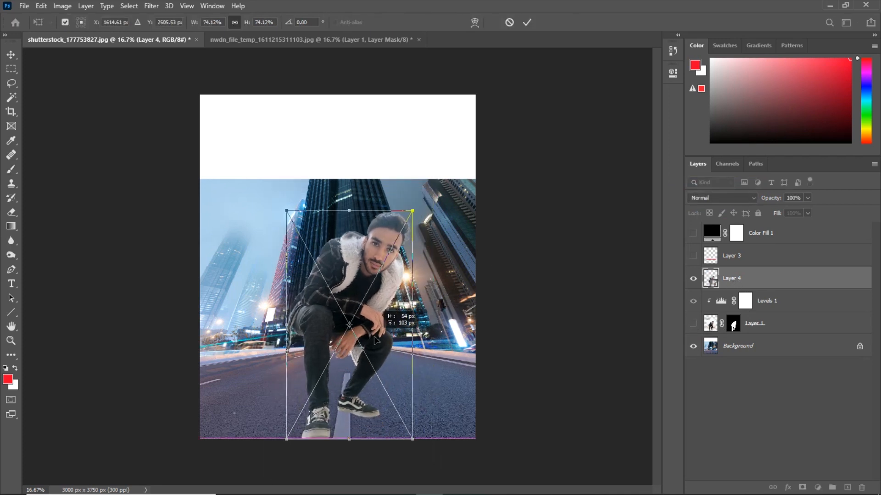
{"action": "left_click", "coordinate": [512, 23]}
- Show Layer 1, set Layer 4's opacity to 82%, and scale Layer 4 down to about 70% with the figure standing on the road
{"action": "left_click", "coordinate": [693, 324]}
{"action": "left_click_drag", "start_coordinate": [766, 198], "coordinate": [758, 199]}
{"action": "key", "text": "ctrl+t"}
{"action": "left_click_drag", "start_coordinate": [444, 180], "coordinate": [399, 227]}
{"action": "left_click_drag", "start_coordinate": [365, 283], "coordinate": [378, 271]}
{"action": "left_click_drag", "start_coordinate": [399, 222], "coordinate": [396, 234]}
{"action": "left_click_drag", "start_coordinate": [375, 303], "coordinate": [380, 277]}
{"action": "key", "text": "Left"}
{"action": "key", "text": "Left"}
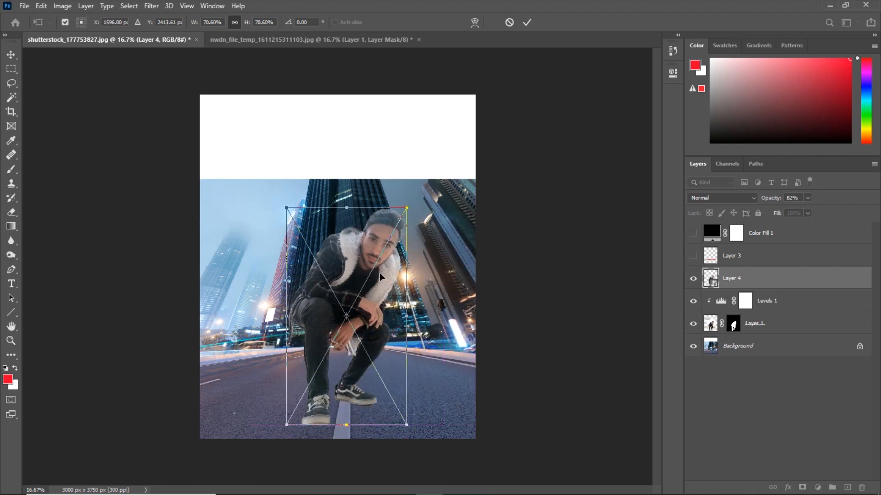
{"action": "key", "text": "Left"}
{"action": "key", "text": "Left"}
{"action": "key", "text": "Left"}
{"action": "left_click_drag", "start_coordinate": [404, 203], "coordinate": [406, 214]}
{"action": "left_click", "coordinate": [527, 22]}
{"action": "key", "text": "b"}
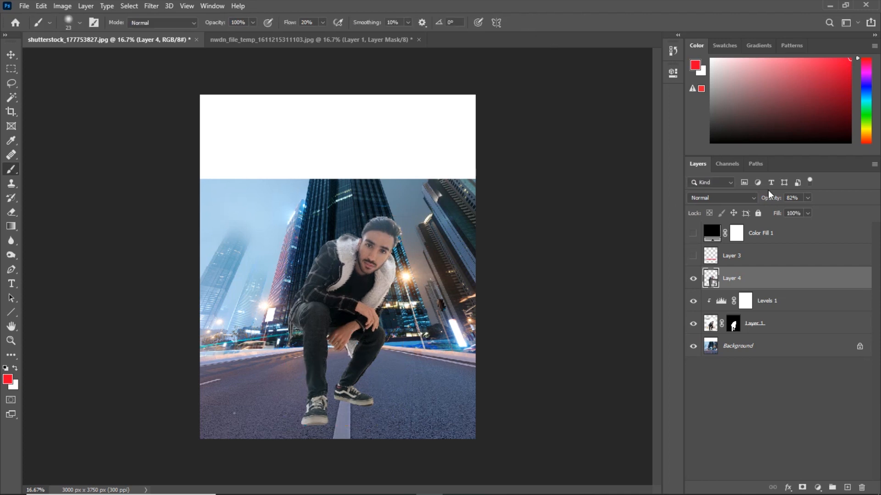
- Compare Layer 4 on and off, and delete Layer 1 and the Levels 1 adjustment layer
{"action": "left_click", "coordinate": [693, 279]}
{"action": "left_click", "coordinate": [693, 279]}
{"action": "left_click", "coordinate": [693, 279]}
{"action": "left_click", "coordinate": [693, 279]}
{"action": "left_click", "coordinate": [763, 323]}
{"action": "key", "text": "Delete"}
{"action": "left_click", "coordinate": [758, 308]}
{"action": "key", "text": "Delete"}
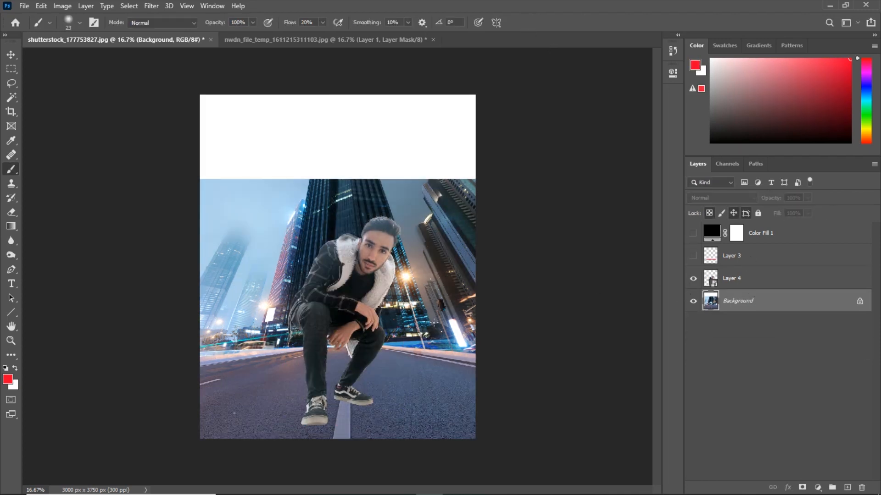
- Save the document as retro vibes.psd and open the contents of the Layer 4 smart object
{"action": "left_click", "coordinate": [24, 6]}
{"action": "left_click", "coordinate": [60, 143]}
{"action": "key", "text": "ctrl+plus"}
{"action": "left_click_drag", "start_coordinate": [463, 303], "coordinate": [440, 177]}
{"action": "double_click", "coordinate": [712, 281]}
{"action": "key", "text": "ctrl+plus"}
{"action": "mouse_move", "coordinate": [386, 387]}
{"action": "left_mouse_down"}
{"action": "mouse_move", "coordinate": [417, 225]}
{"action": "mouse_move", "coordinate": [408, 226]}
{"action": "left_mouse_up"}
- Duplicate the masked figure layer and delete the layer mask of the original Layer 4 beneath it
{"action": "key", "text": "ctrl+j"}
{"action": "right_click", "coordinate": [728, 255]}
{"action": "left_click", "coordinate": [766, 275]}
{"action": "key", "text": "ctrl+plus"}
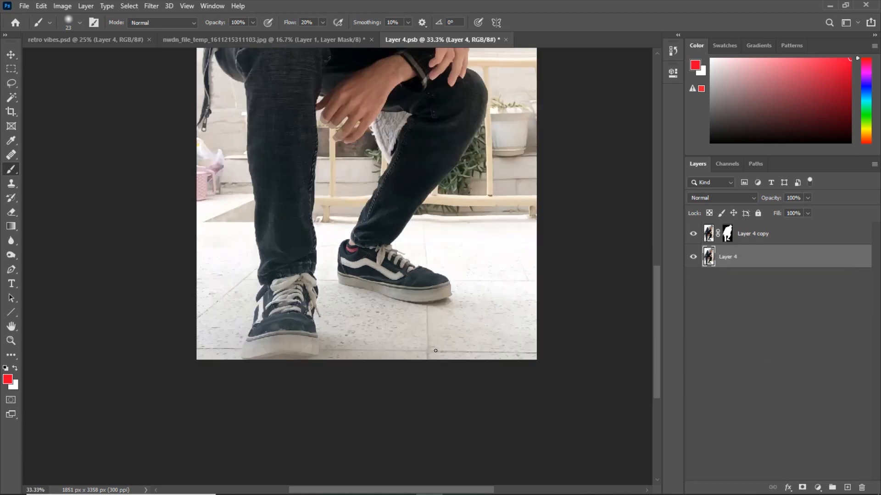
- Lasso the floor shadow areas beside both shoes and mask Layer 4 to that selection
{"action": "left_click_drag", "start_coordinate": [457, 294], "coordinate": [451, 267]}
{"action": "key", "text": "l"}
{"action": "left_click_drag", "start_coordinate": [345, 332], "coordinate": [347, 331]}
{"action": "left_click", "coordinate": [802, 488]}
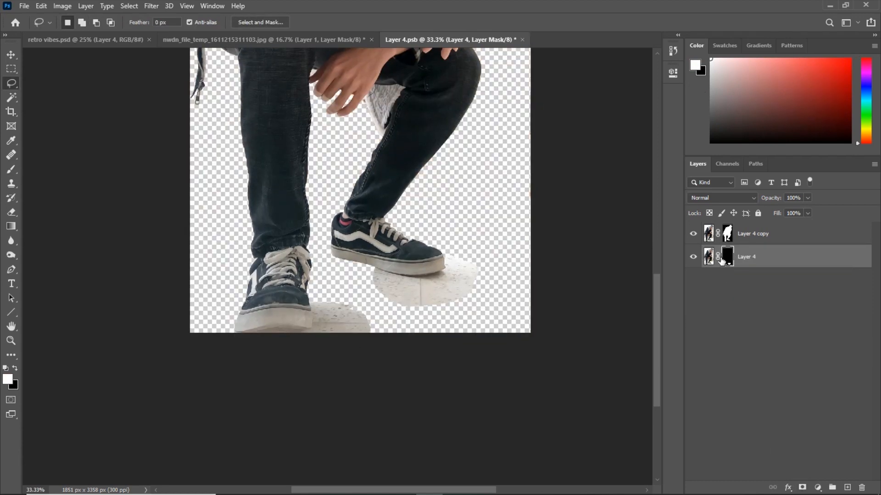
- Save and close the smart object's contents, and convert Layer 4 in retro vibes.psd to layers
{"action": "left_click", "coordinate": [522, 39]}
{"action": "left_click", "coordinate": [390, 191]}
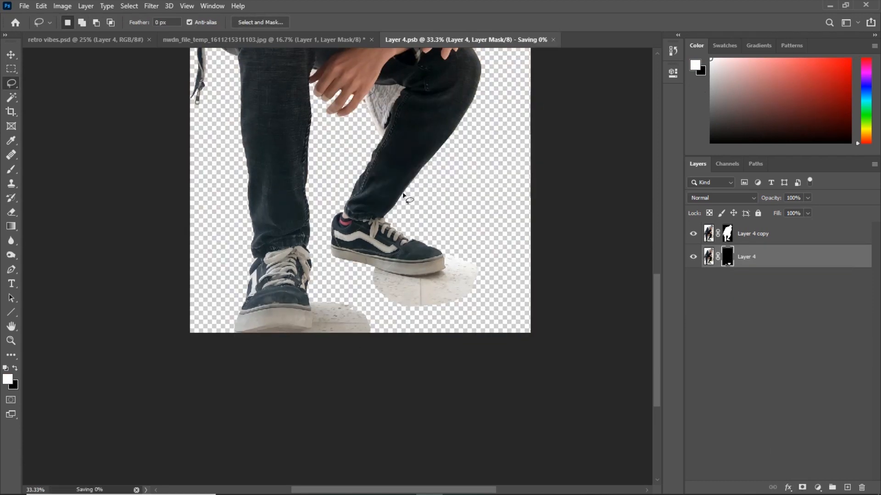
{"action": "right_click", "coordinate": [764, 282]}
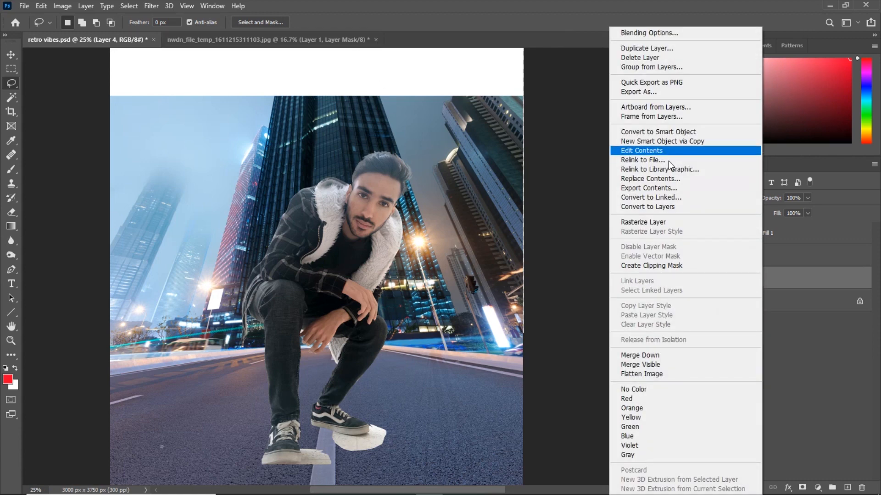
{"action": "left_click", "coordinate": [670, 177]}
- Scale down the Layer 4 smart object group and place the whole figure with both shoes on the road
{"action": "key", "text": "ctrl+minus"}
{"action": "key", "text": "ctrl+t"}
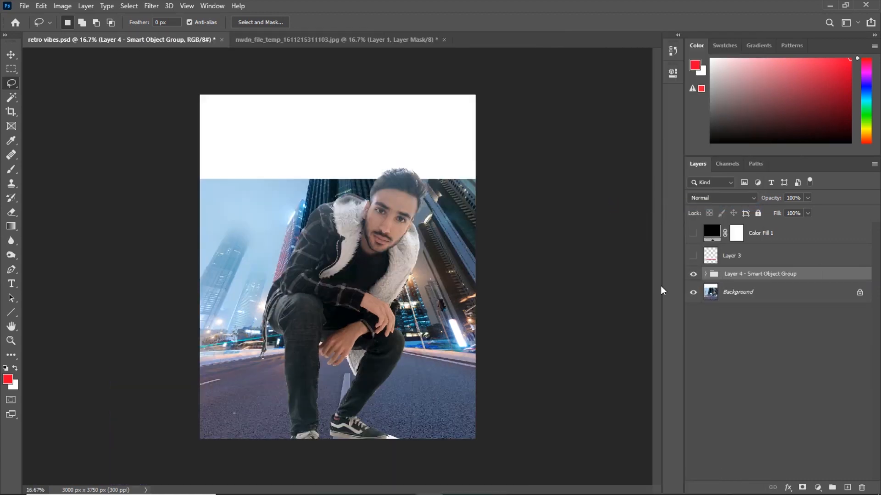
{"action": "left_click_drag", "start_coordinate": [489, 285], "coordinate": [442, 286]}
{"action": "left_click_drag", "start_coordinate": [384, 331], "coordinate": [384, 342]}
{"action": "left_click_drag", "start_coordinate": [442, 296], "coordinate": [439, 296]}
{"action": "left_click_drag", "start_coordinate": [380, 344], "coordinate": [382, 349]}
{"action": "key", "text": "Return"}
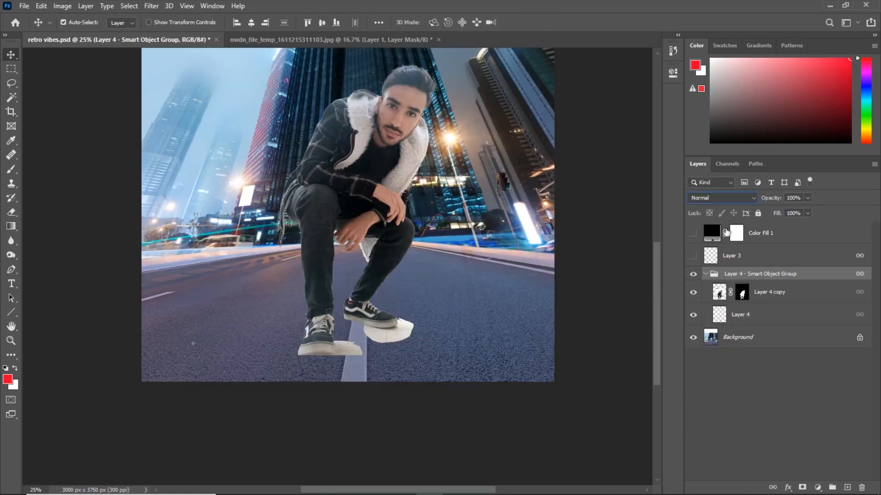
- Set the blend mode of the Layer 4 smart object group to Pass Through
{"action": "left_click", "coordinate": [715, 198]}
{"action": "left_click", "coordinate": [697, 207]}
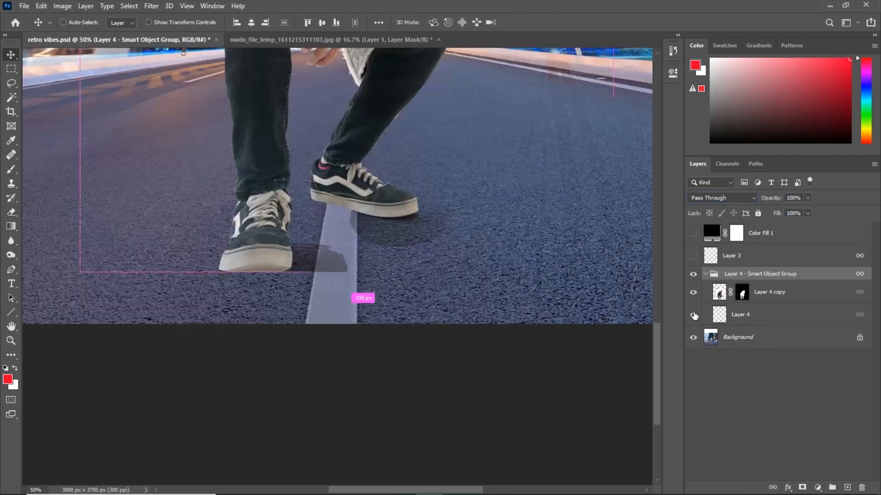
- Apply a Levels adjustment to Layer 4, moving the white and black input points inward to clean up the shoe shadows
{"action": "left_click", "coordinate": [740, 314]}
{"action": "left_click", "coordinate": [86, 6]}
{"action": "left_click", "coordinate": [193, 55]}
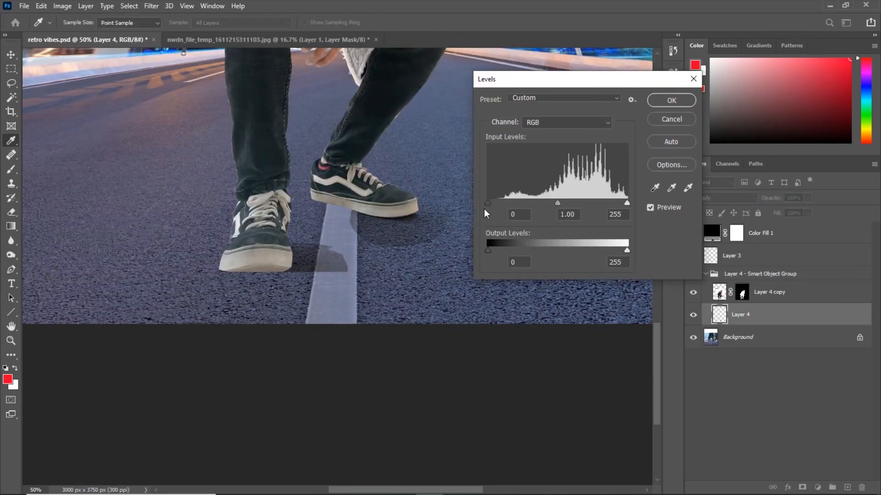
{"action": "left_click_drag", "start_coordinate": [611, 203], "coordinate": [598, 203]}
{"action": "left_click_drag", "start_coordinate": [495, 203], "coordinate": [511, 202]}
{"action": "left_click", "coordinate": [671, 100]}
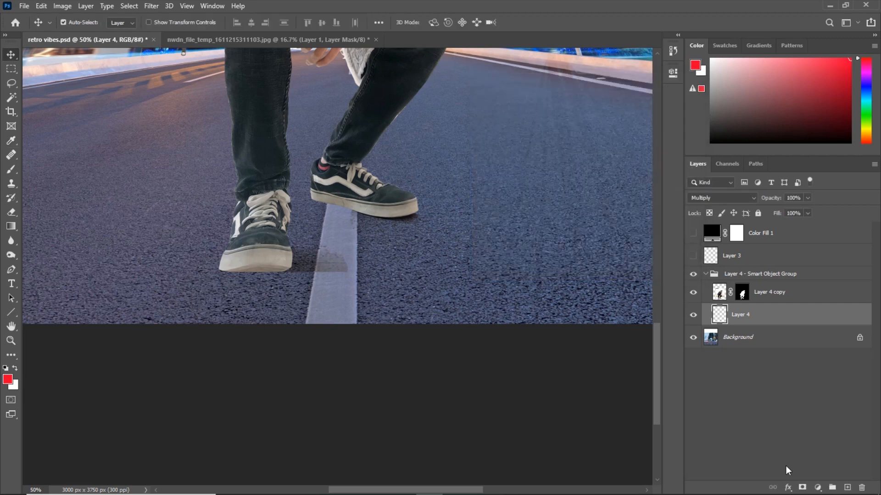
- Add a layer mask to Layer 4 and brush out the hard-edged shadow on the white road line with soft black
{"action": "left_click", "coordinate": [784, 434]}
{"action": "key", "text": "b"}
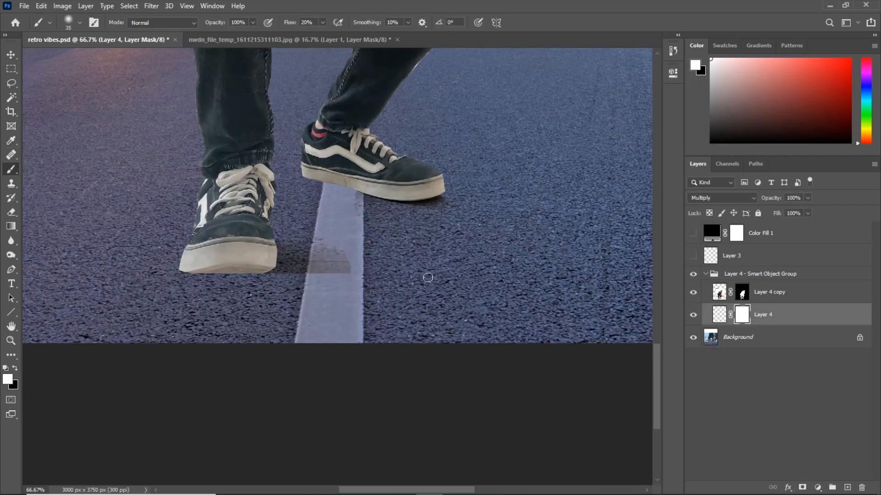
{"action": "right_click", "coordinate": [427, 277]}
{"action": "key", "text": "d"}
{"action": "key", "text": "x"}
{"action": "left_click_drag", "start_coordinate": [302, 262], "coordinate": [293, 241]}
- Paint a soft black contact shadow under the sole of the front shoe on Layer 4, using a low brush flow of 3%
{"action": "key", "text": "ctrl+plus"}
{"action": "key", "text": "bracketleft"}
{"action": "key", "text": "bracketleft"}
{"action": "key", "text": "bracketleft"}
{"action": "left_click_drag", "start_coordinate": [358, 158], "coordinate": [379, 197]}
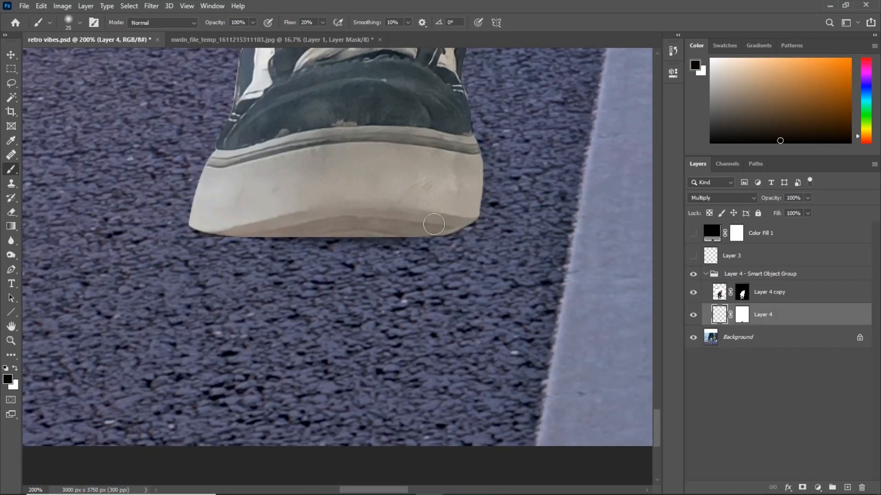
{"action": "key", "text": "ctrl+minus"}
{"action": "mouse_move", "coordinate": [266, 250]}
{"action": "left_mouse_down"}
{"action": "mouse_move", "coordinate": [353, 255]}
{"action": "mouse_move", "coordinate": [282, 244]}
{"action": "left_mouse_up"}
{"action": "key", "text": "bracketright"}
{"action": "key", "text": "bracketright"}
{"action": "key", "text": "bracketright"}
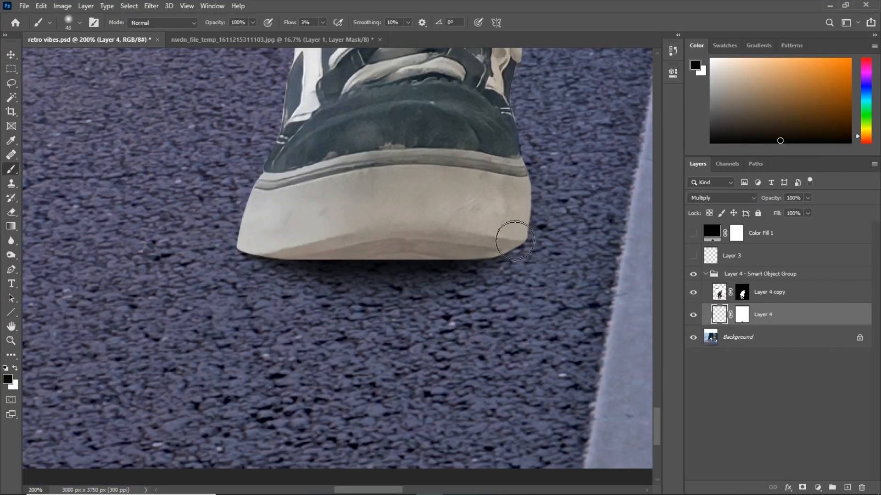
{"action": "key", "text": "ctrl+0"}
- Clip a Levels adjustment to Layer 4 copy and darken the man with inputs 20, 0.63, 255 and outputs 11, 218
{"action": "scroll", "coordinate": [311, 461], "scroll_direction": "up", "scroll_amount": 7}
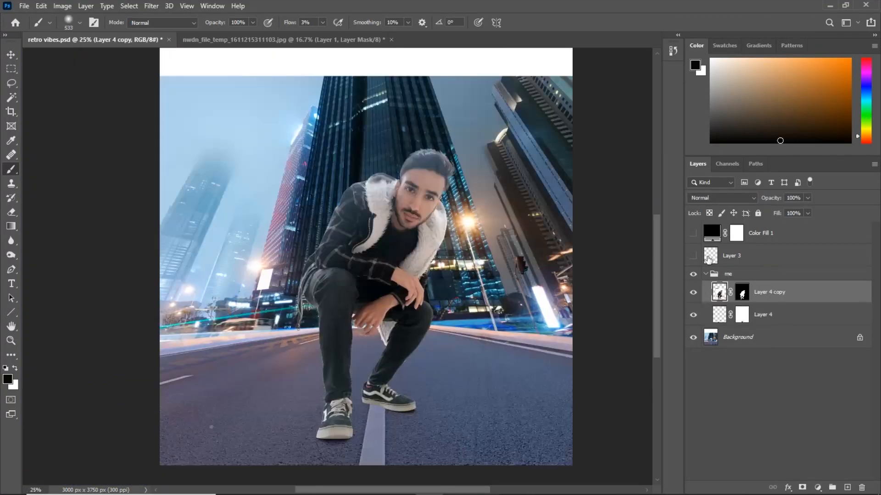
{"action": "left_click", "coordinate": [817, 487]}
{"action": "left_click", "coordinate": [806, 334]}
{"action": "key", "text": "ctrl+alt+g"}
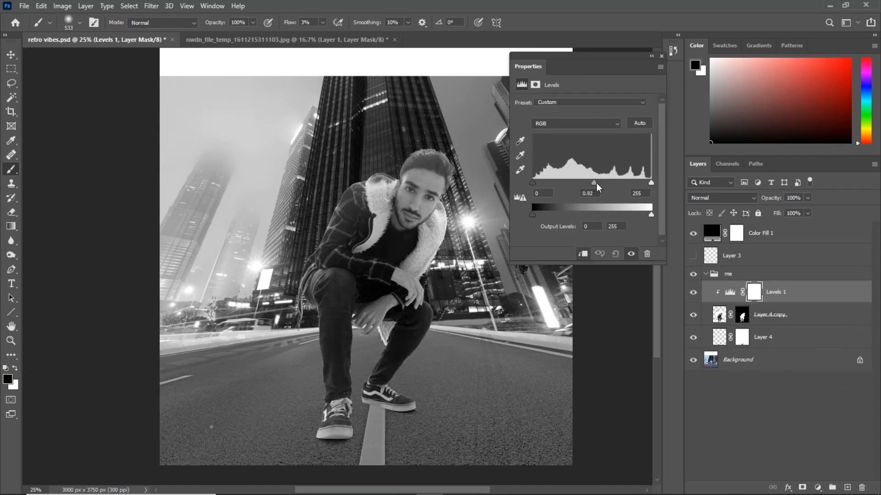
{"action": "left_click_drag", "start_coordinate": [651, 214], "coordinate": [640, 215]}
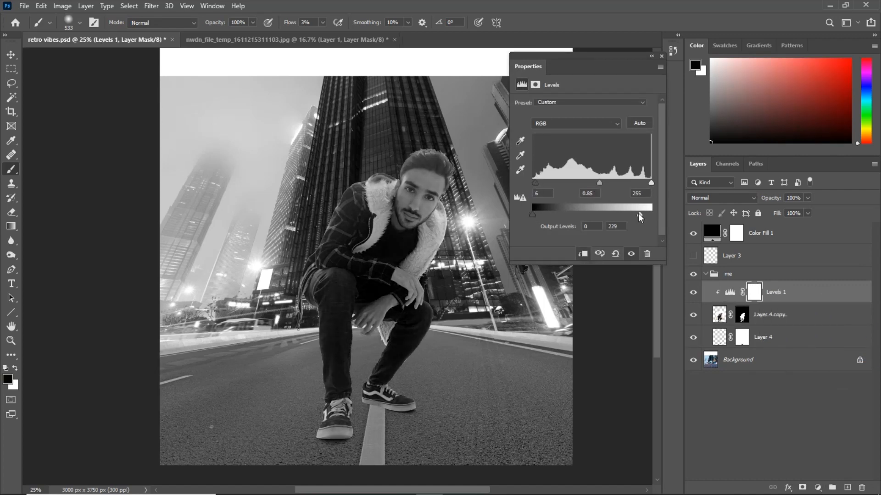
{"action": "left_click_drag", "start_coordinate": [602, 185], "coordinate": [612, 186]}
{"action": "left_click", "coordinate": [661, 56]}
- Brush black on the Levels 1 mask over the man's body with a large soft brush, and compare with the adjustment off
{"action": "right_click", "coordinate": [416, 289], "text": "alt"}
{"action": "left_click_drag", "start_coordinate": [367, 263], "coordinate": [383, 299]}
{"action": "right_click", "coordinate": [372, 273], "text": "alt"}
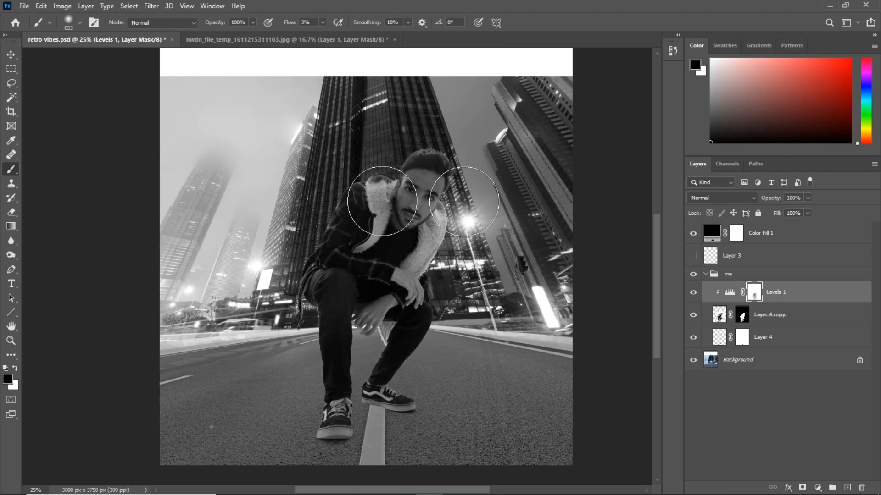
{"action": "left_click", "coordinate": [692, 292]}
{"action": "left_click", "coordinate": [692, 292]}
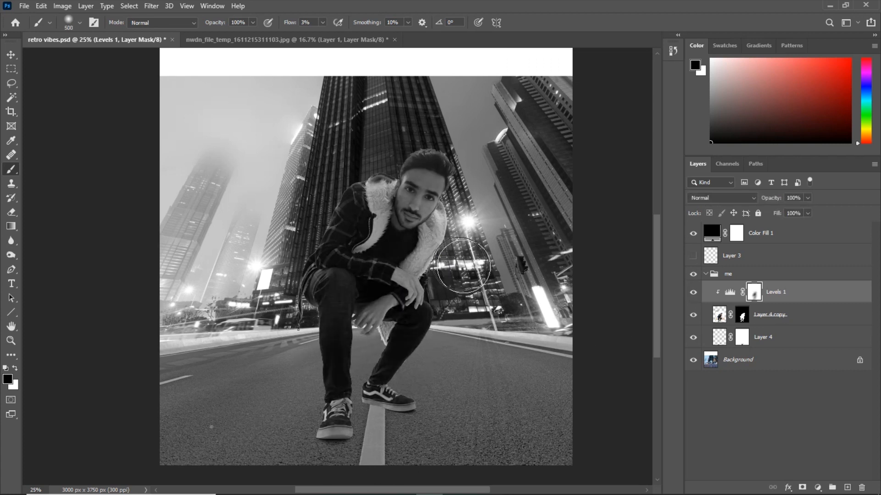
{"action": "key", "text": "ctrl+minus"}
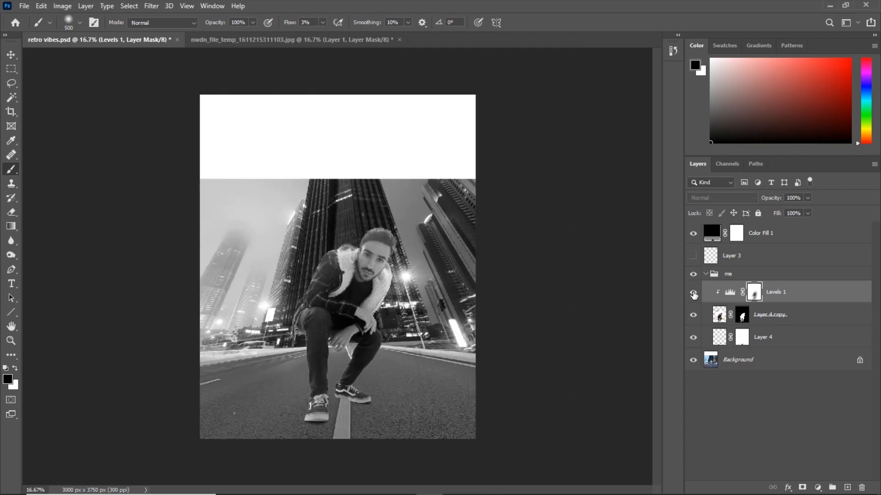
{"action": "key", "text": "ctrl+plus"}
{"action": "left_click", "coordinate": [693, 293]}
{"action": "left_click", "coordinate": [693, 292]}
- Refine the Levels 1 mask with a smaller soft brush along the man's side facing the street light
{"action": "key", "text": "bracketleft"}
{"action": "key", "text": "bracketleft"}
{"action": "key", "text": "bracketleft"}
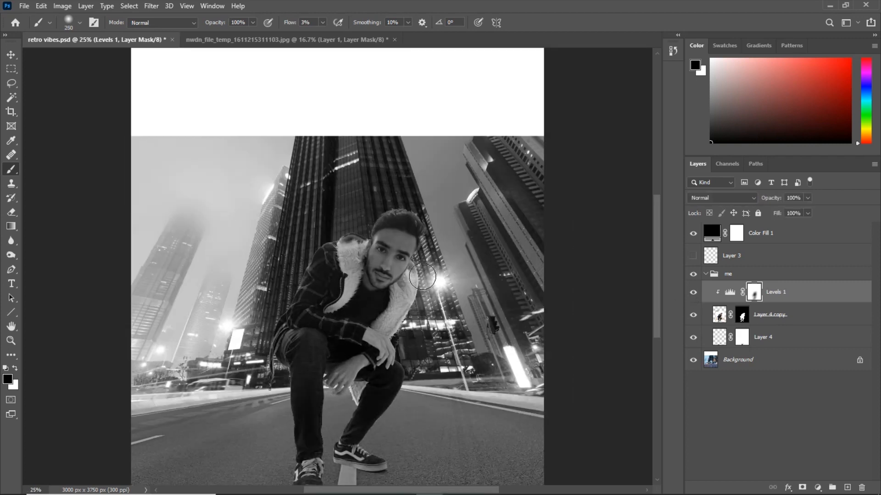
{"action": "key", "text": "bracketright"}
{"action": "key", "text": "bracketright"}
{"action": "key", "text": "ctrl+minus"}
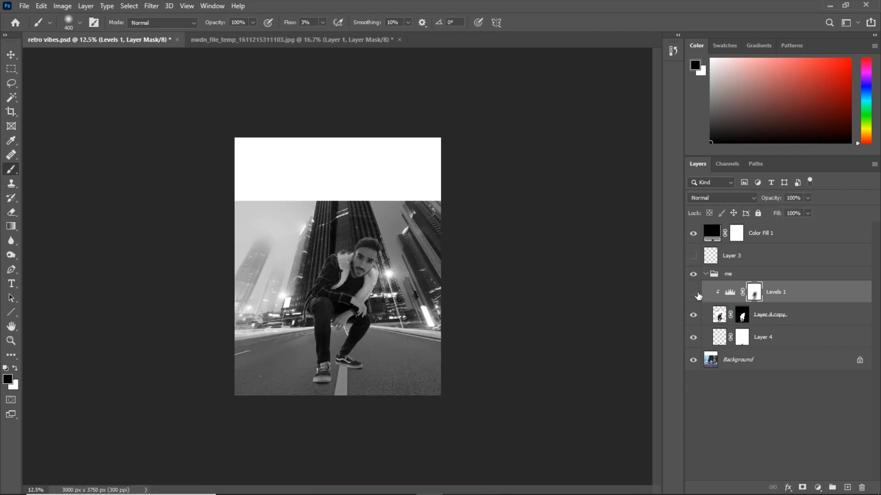
- Readjust Levels 1 to inputs 41, 0.73, 243 and outputs 11, 228 while judging the figure at a small zoom
{"action": "double_click", "coordinate": [730, 293]}
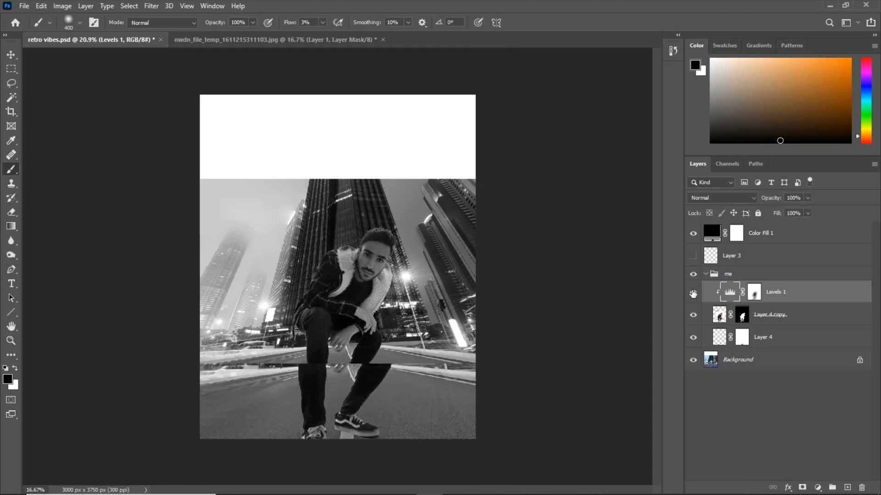
{"action": "key", "text": "ctrl+minus"}
{"action": "key", "text": "ctrl+minus"}
{"action": "key", "text": "ctrl+minus"}
{"action": "key", "text": "ctrl+minus"}
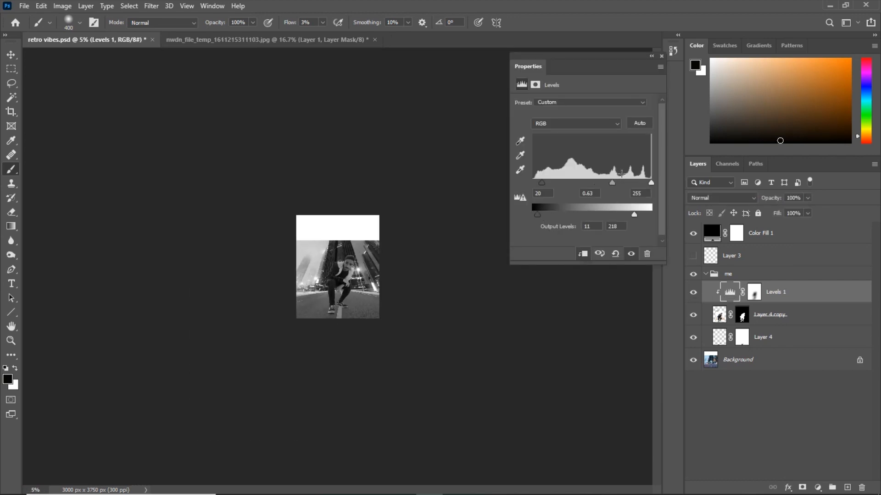
{"action": "left_click_drag", "start_coordinate": [652, 185], "coordinate": [646, 184]}
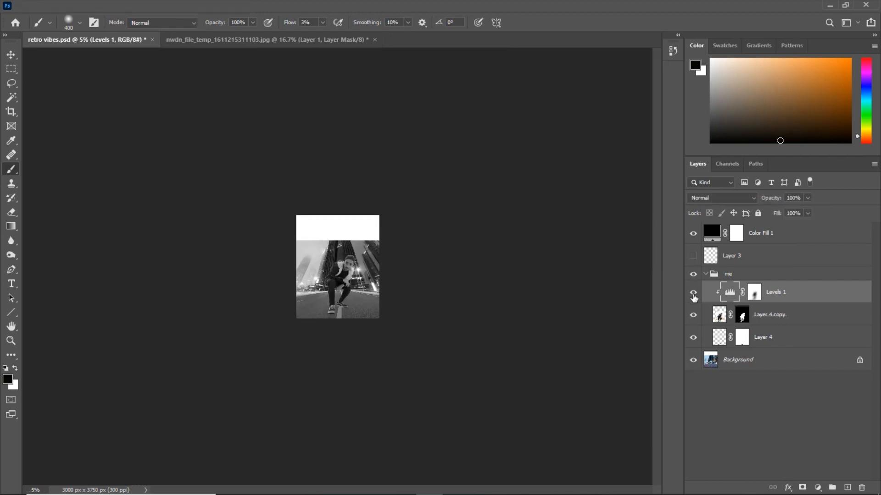
{"action": "key", "text": "ctrl+0"}
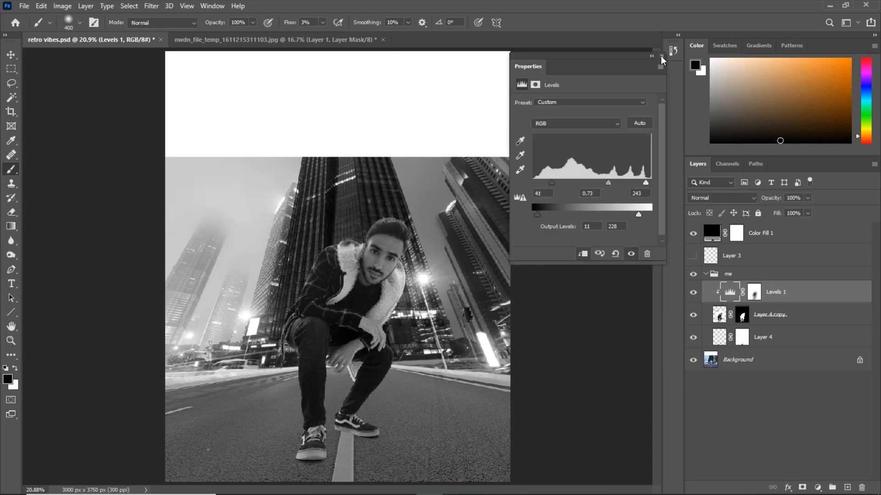
{"action": "left_click", "coordinate": [662, 56]}
- Hide Color Fill 1 and add a solid 808080 grey fill above all layers in Luminosity blend mode
{"action": "left_click", "coordinate": [693, 233]}
{"action": "left_click", "coordinate": [694, 293]}
{"action": "left_click", "coordinate": [694, 293]}
{"action": "left_click", "coordinate": [728, 275]}
{"action": "left_click", "coordinate": [776, 413]}
{"action": "left_click", "coordinate": [817, 487]}
{"action": "left_click", "coordinate": [826, 295]}
{"action": "type", "text": "808080"}
{"action": "left_click", "coordinate": [768, 101]}
{"action": "left_click", "coordinate": [722, 198]}
{"action": "left_click", "coordinate": [720, 463]}
- Add a Curves adjustment above the grey fill and shape it into a steep S-curve to exaggerate the colours
{"action": "left_click", "coordinate": [818, 488]}
{"action": "left_click", "coordinate": [807, 347]}
{"action": "left_click", "coordinate": [611, 159]}
{"action": "left_click_drag", "start_coordinate": [564, 211], "coordinate": [591, 233]}
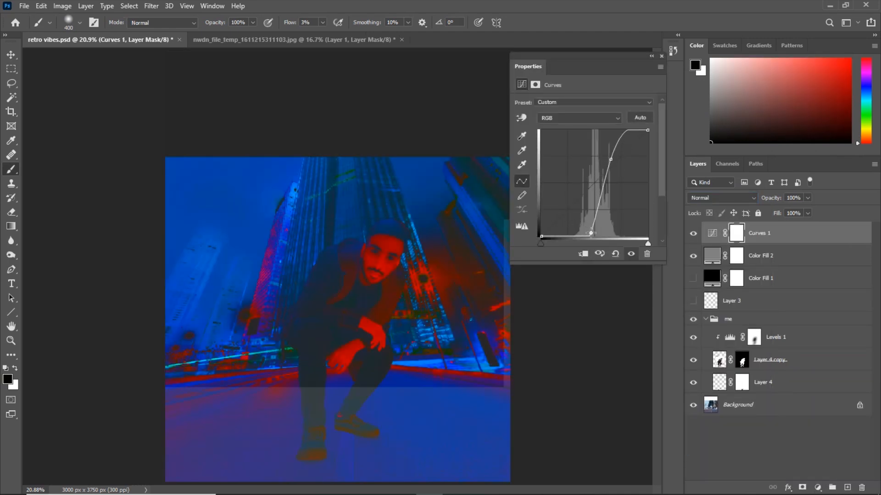
{"action": "left_click", "coordinate": [661, 55]}
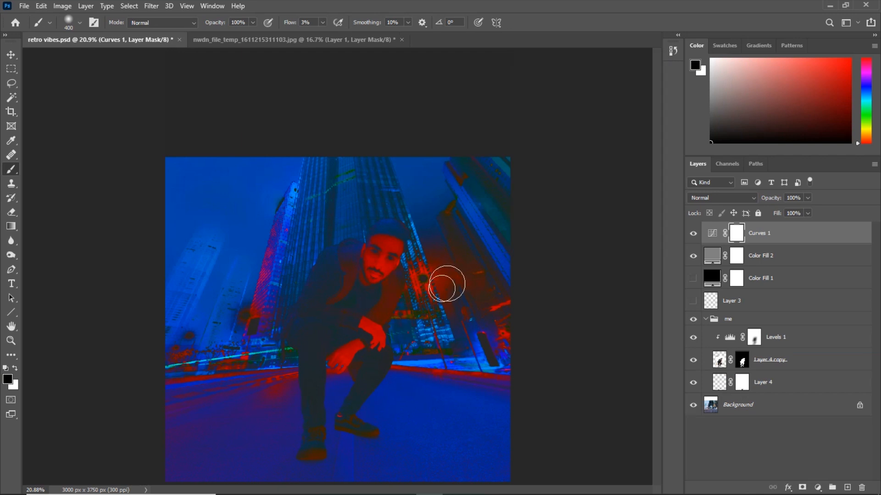
- Add a Gradient Map adjustment above Levels 1 and clip it to the man's layer
{"action": "left_click", "coordinate": [770, 349]}
{"action": "left_click", "coordinate": [817, 487]}
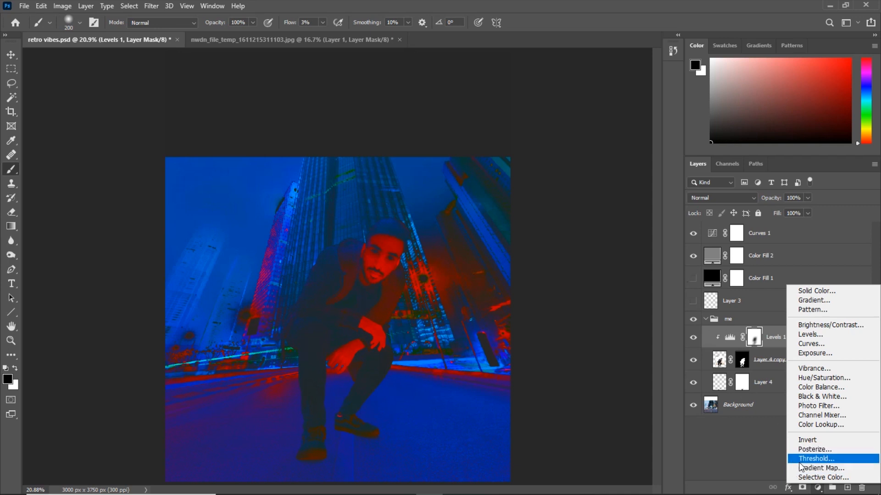
{"action": "left_click", "coordinate": [812, 468]}
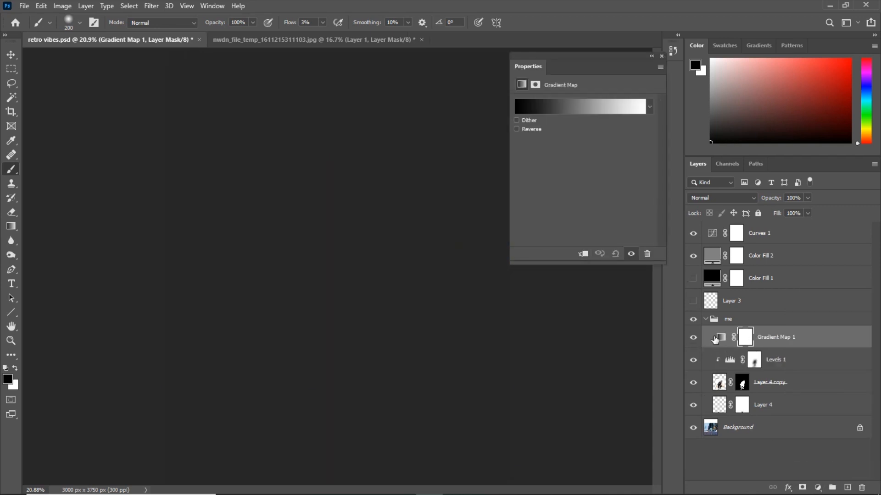
{"action": "left_click", "coordinate": [721, 337]}
{"action": "left_click", "coordinate": [583, 254]}
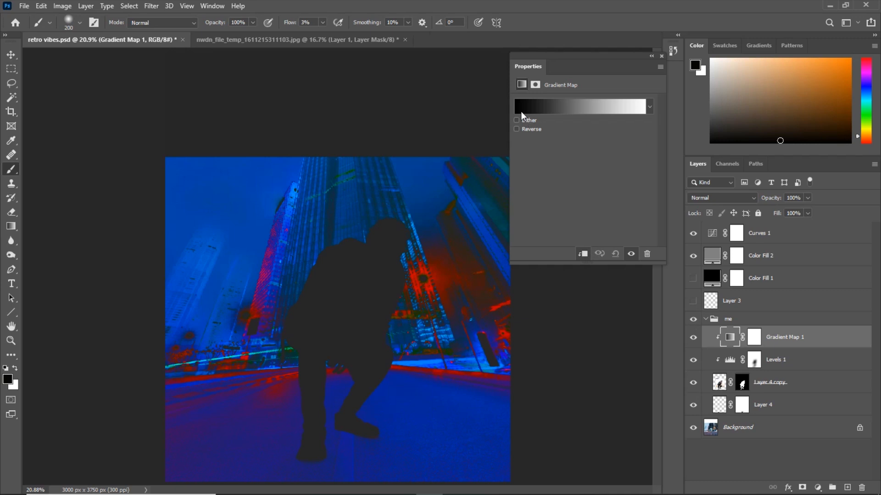
{"action": "left_click", "coordinate": [521, 111]}
{"action": "left_click", "coordinate": [534, 263]}
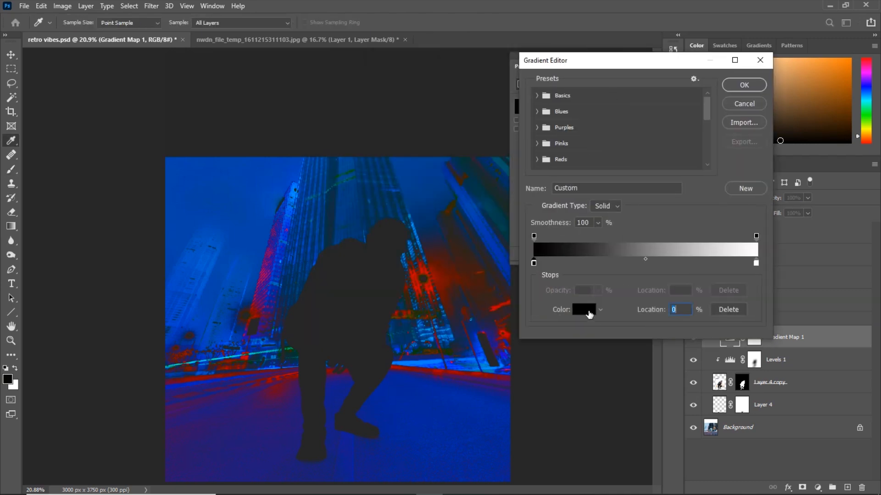
{"action": "left_click", "coordinate": [584, 309]}
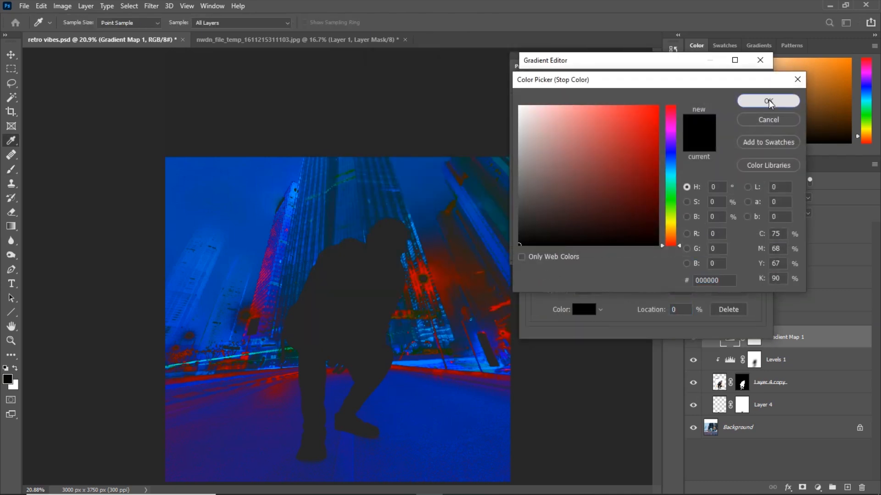
{"action": "left_click", "coordinate": [768, 101]}
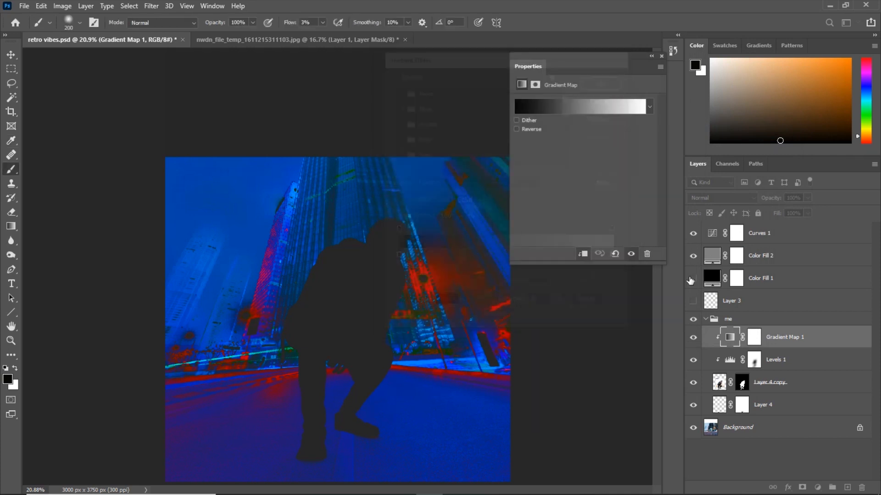
- Hide Color Fill 2 and Curves 1, and set the gradient map's dark stop to 000406 sampled from the dark skyscraper
{"action": "left_click", "coordinate": [693, 255]}
{"action": "left_click", "coordinate": [693, 233]}
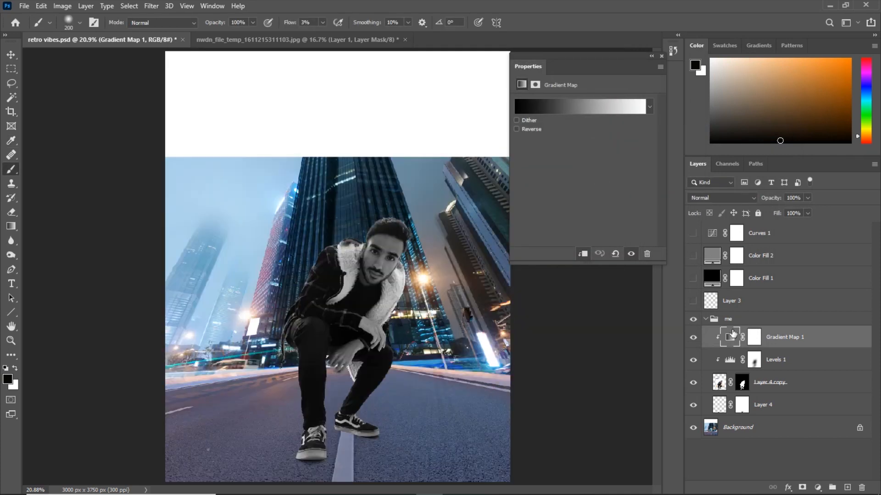
{"action": "left_click", "coordinate": [531, 110]}
{"action": "left_click_drag", "start_coordinate": [542, 55], "coordinate": [753, 46]}
{"action": "left_click", "coordinate": [601, 251]}
{"action": "left_click", "coordinate": [648, 296]}
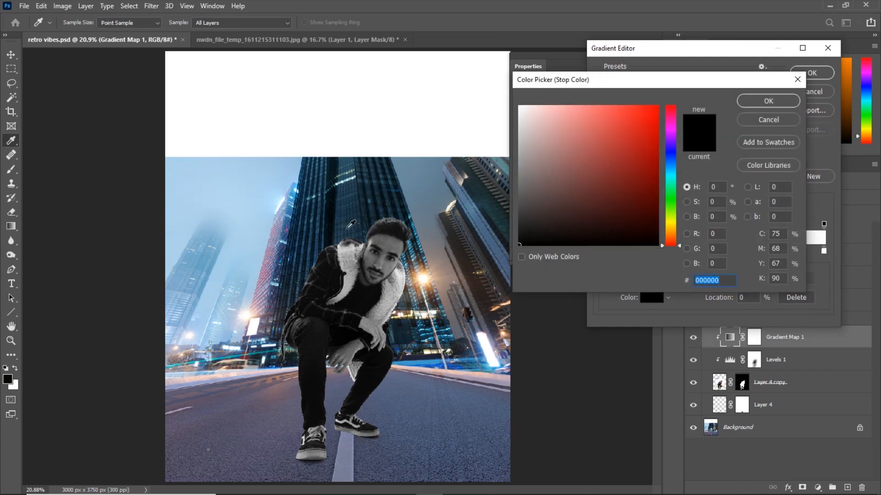
{"action": "left_click", "coordinate": [336, 215]}
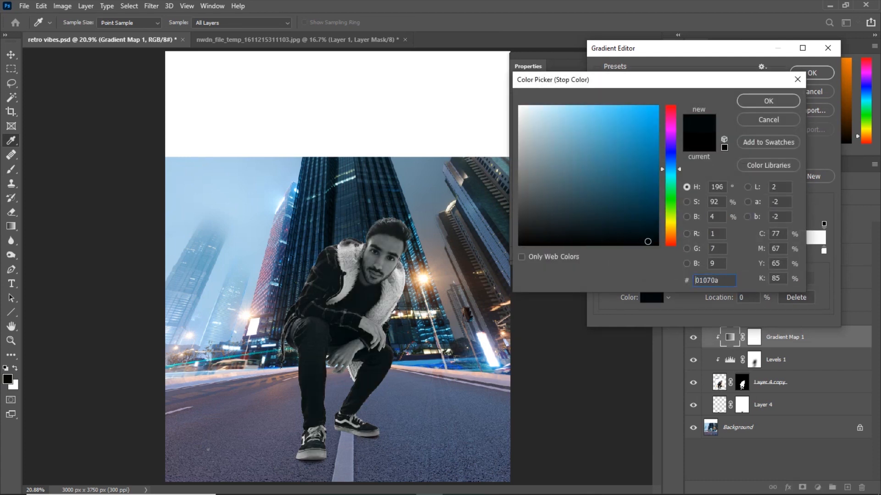
{"action": "left_click", "coordinate": [770, 104]}
- Add a middle gradient stop at 49% and colour it blue-grey 5d6c8b, sampled from the road
{"action": "left_click_drag", "start_coordinate": [734, 252], "coordinate": [712, 252]}
{"action": "left_click", "coordinate": [647, 297]}
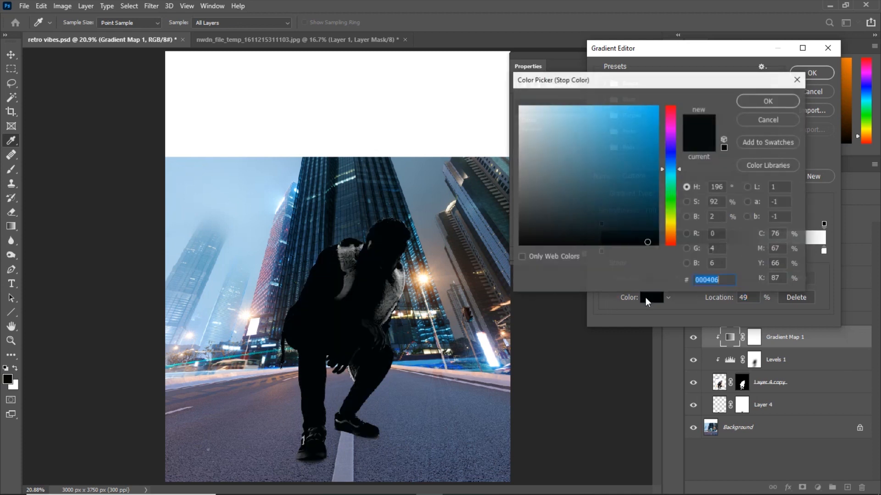
{"action": "left_click", "coordinate": [454, 392]}
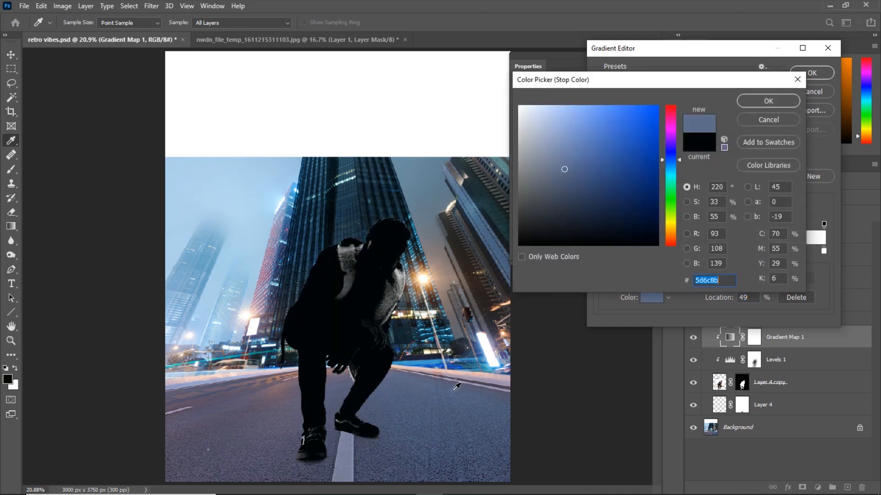
{"action": "left_click", "coordinate": [764, 101]}
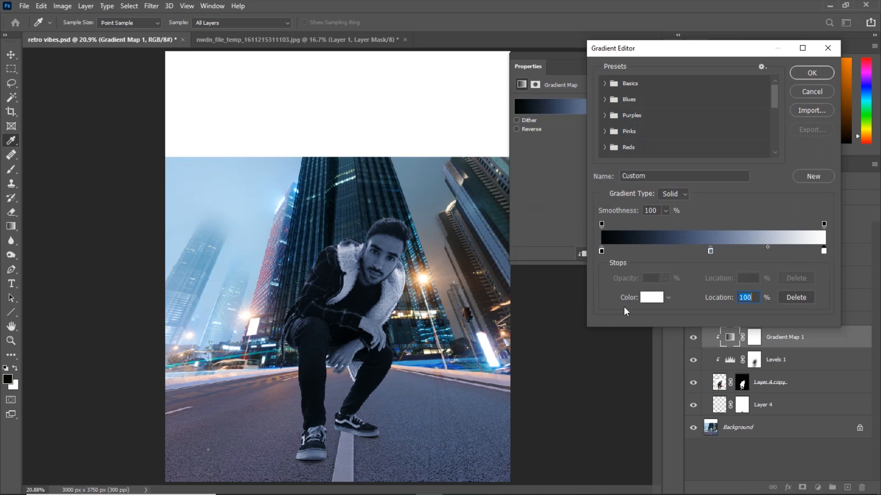
- Match the gradient's light stop to the white glowing light beside the road and apply the gradient map
{"action": "left_click", "coordinate": [642, 298]}
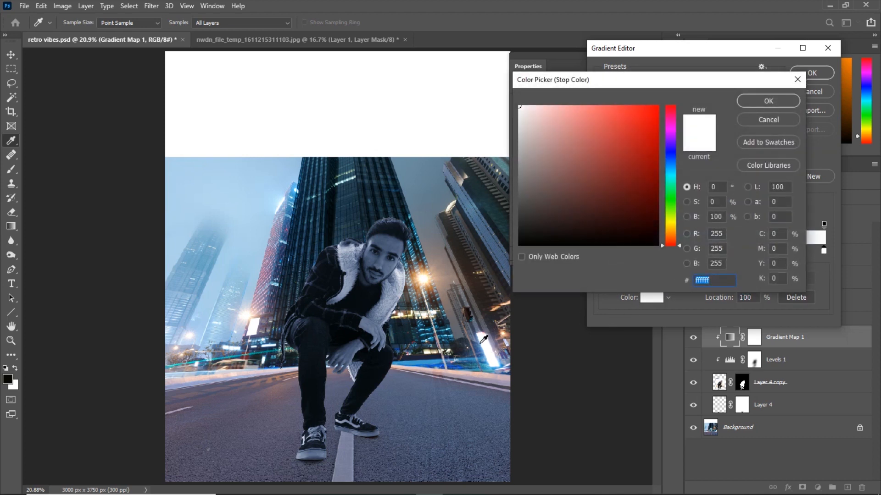
{"action": "left_click", "coordinate": [764, 103]}
{"action": "mouse_move", "coordinate": [711, 251]}
{"action": "left_mouse_down"}
{"action": "mouse_move", "coordinate": [736, 251]}
{"action": "mouse_move", "coordinate": [701, 250]}
{"action": "mouse_move", "coordinate": [720, 252]}
{"action": "mouse_move", "coordinate": [711, 251]}
{"action": "left_mouse_up"}
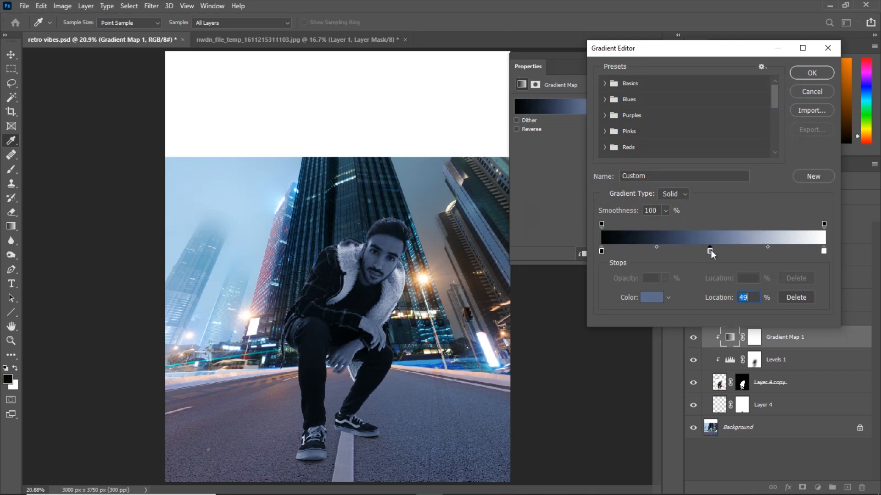
{"action": "left_click", "coordinate": [811, 73]}
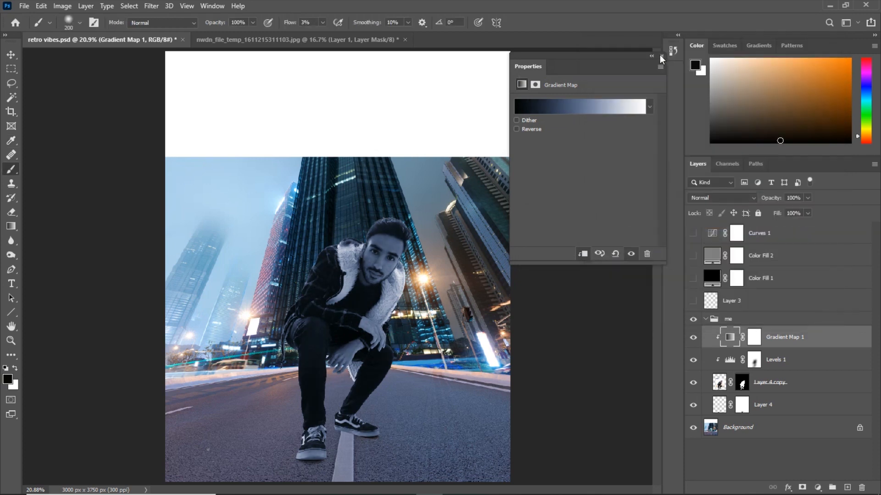
{"action": "left_click", "coordinate": [661, 57]}
- Set Gradient Map 1's blend mode to Color and its opacity to 30%, comparing the man with and without it
{"action": "left_click", "coordinate": [695, 199]}
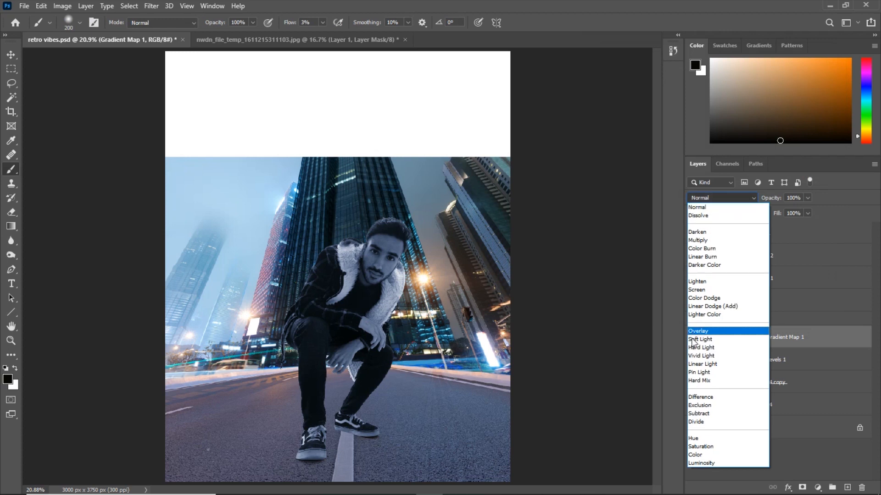
{"action": "left_click", "coordinate": [695, 455]}
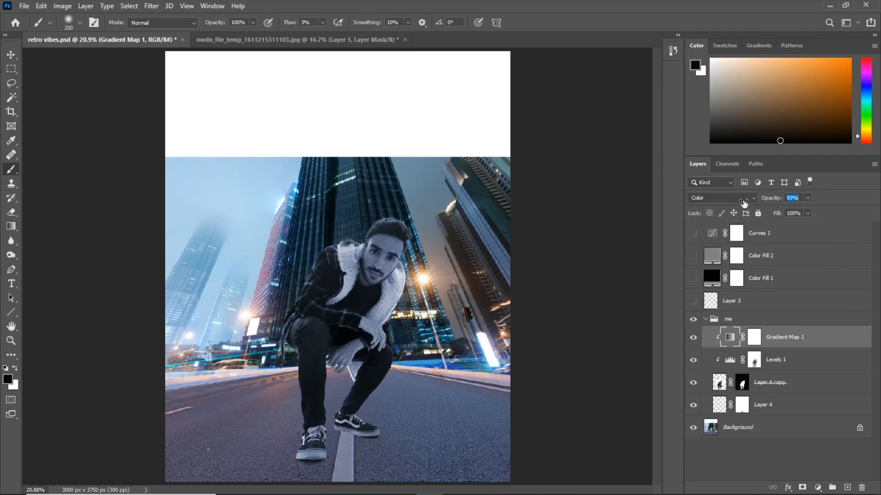
{"action": "left_click", "coordinate": [696, 338]}
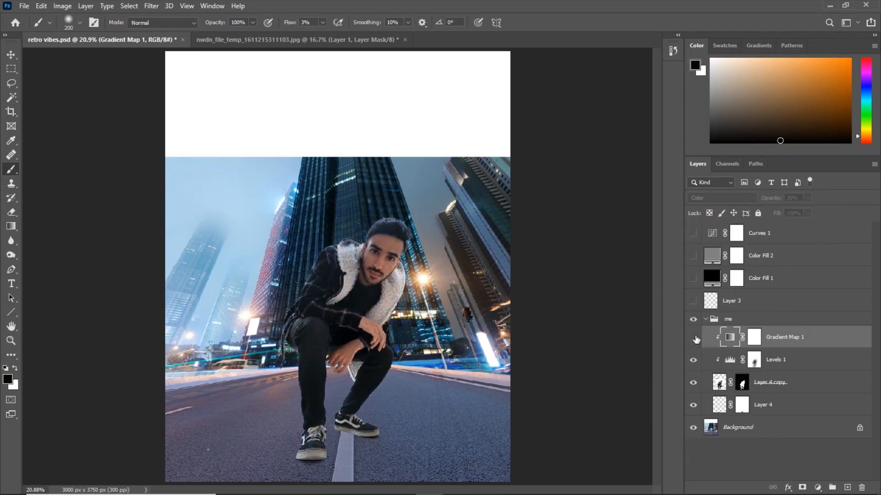
{"action": "left_click", "coordinate": [696, 338]}
{"action": "key", "text": "ctrl+minus"}
{"action": "left_click", "coordinate": [696, 339]}
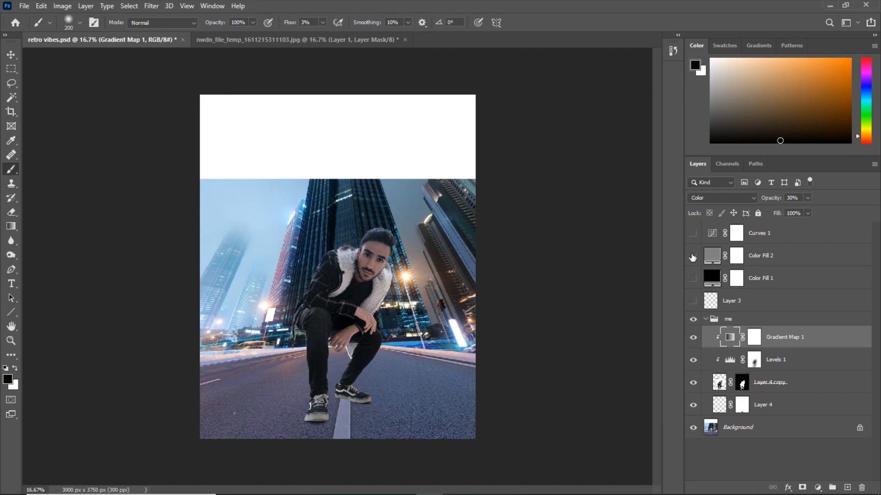
- Show Color Fill 2 and Curves 1, and add a Curves adjustment above Gradient Map 1 clipped to the man's layer
{"action": "left_click_drag", "start_coordinate": [693, 257], "coordinate": [693, 234]}
{"action": "key", "text": "ctrl+plus"}
{"action": "left_click", "coordinate": [817, 488]}
{"action": "left_click", "coordinate": [807, 346]}
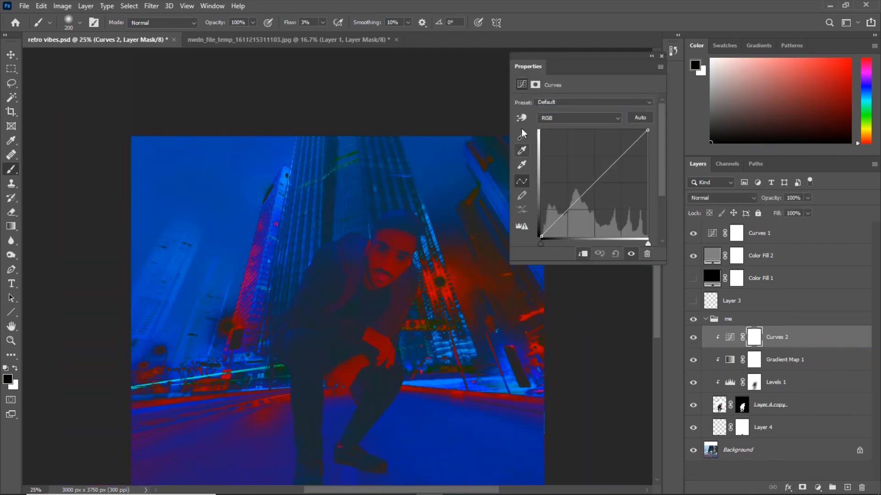
- Adjust the red channel and raise the blue channel of Curves 2 to match the man's colour to the background
{"action": "left_click", "coordinate": [521, 119]}
{"action": "left_click", "coordinate": [551, 119]}
{"action": "left_click", "coordinate": [551, 136]}
{"action": "left_click", "coordinate": [550, 123]}
{"action": "left_click", "coordinate": [548, 156]}
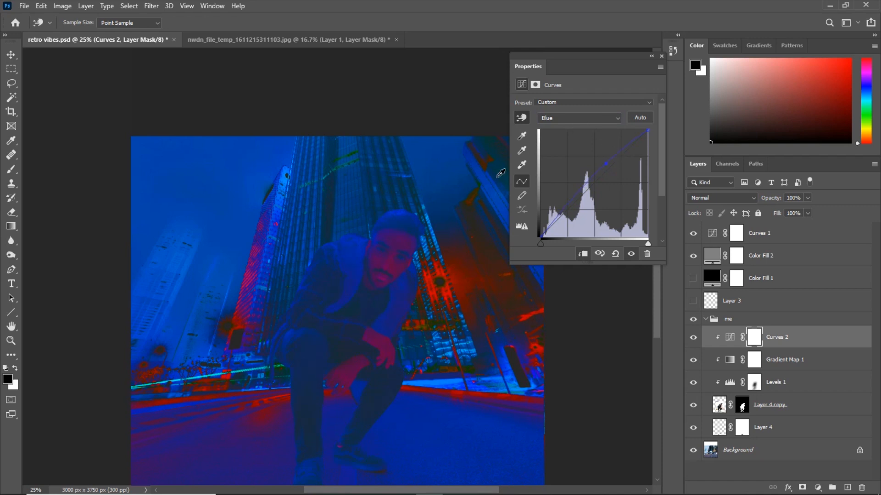
{"action": "key", "text": "ctrl+minus"}
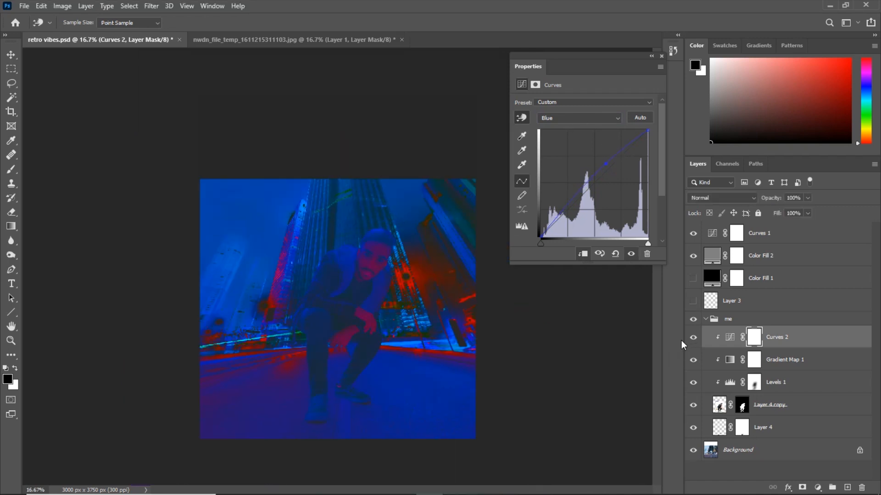
- Adjust the green channel's shadows in Curves 2 and hide the Curves 1 and Color Fill 2 check layers
{"action": "left_click", "coordinate": [579, 119]}
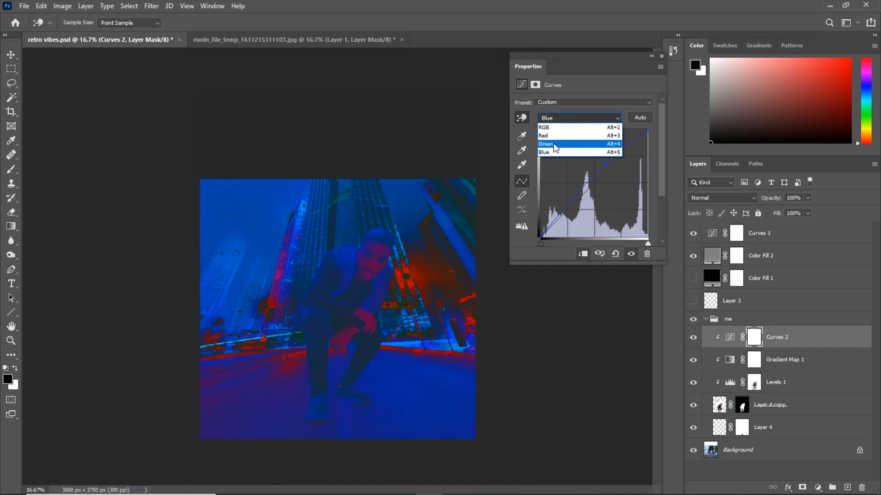
{"action": "left_click", "coordinate": [557, 144]}
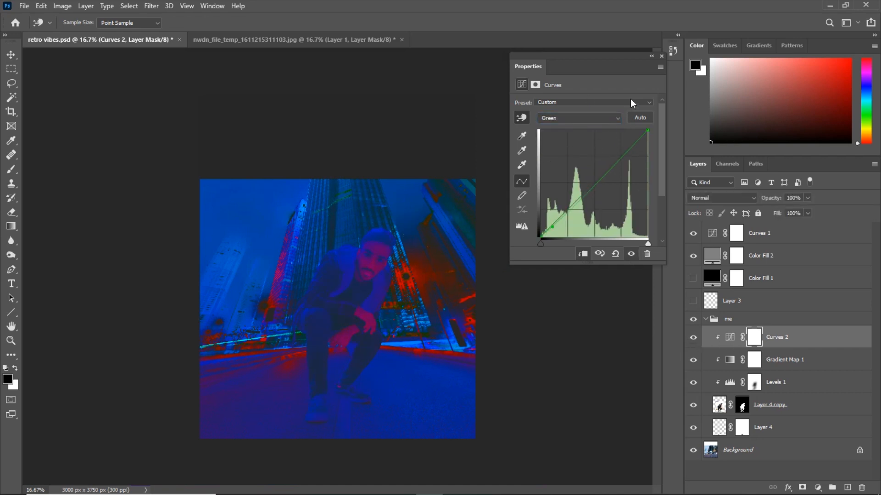
{"action": "left_click", "coordinate": [661, 56]}
{"action": "key", "text": "ctrl+plus"}
{"action": "left_click", "coordinate": [693, 234]}
{"action": "left_click", "coordinate": [693, 256]}
{"action": "left_click", "coordinate": [693, 338]}
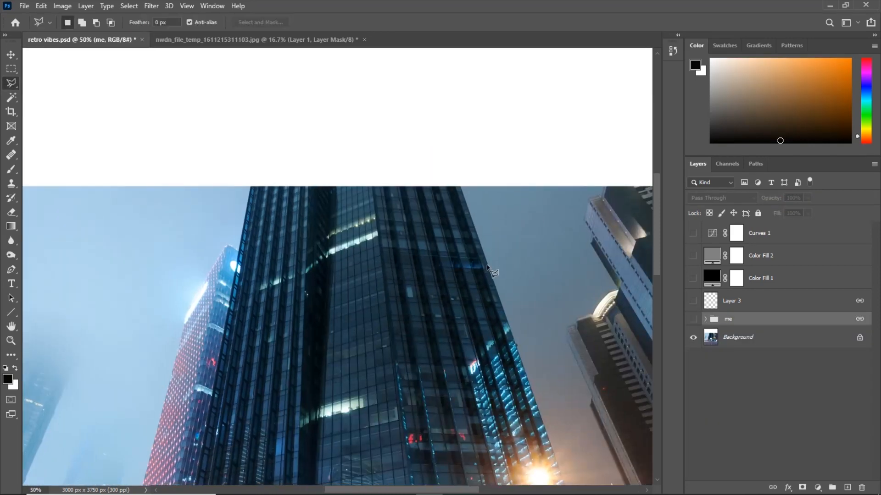
- Copy the central skyscraper's right face to a new layer and distort it upward over the white area above the tower
{"action": "left_click", "coordinate": [539, 404]}
{"action": "key", "text": "ctrl+j"}
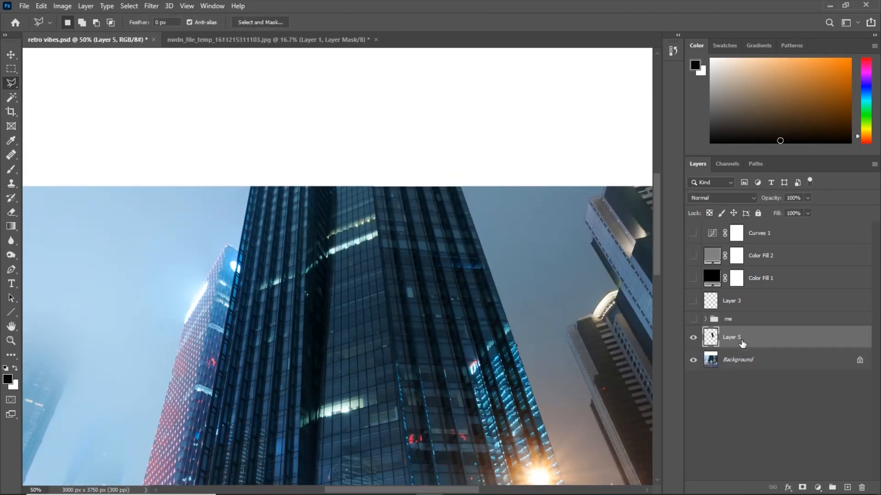
{"action": "key", "text": "ctrl+t"}
{"action": "key", "text": "ctrl+minus"}
{"action": "left_click_drag", "start_coordinate": [440, 427], "coordinate": [422, 282]}
{"action": "left_click_drag", "start_coordinate": [402, 130], "coordinate": [396, 99]}
{"action": "left_click_drag", "start_coordinate": [456, 339], "coordinate": [434, 372]}
{"action": "left_click_drag", "start_coordinate": [396, 99], "coordinate": [386, 89]}
{"action": "left_click_drag", "start_coordinate": [349, 340], "coordinate": [360, 340]}
{"action": "left_click_drag", "start_coordinate": [377, 203], "coordinate": [380, 203]}
{"action": "left_click_drag", "start_coordinate": [336, 89], "coordinate": [338, 89]}
{"action": "left_click_drag", "start_coordinate": [363, 340], "coordinate": [363, 345]}
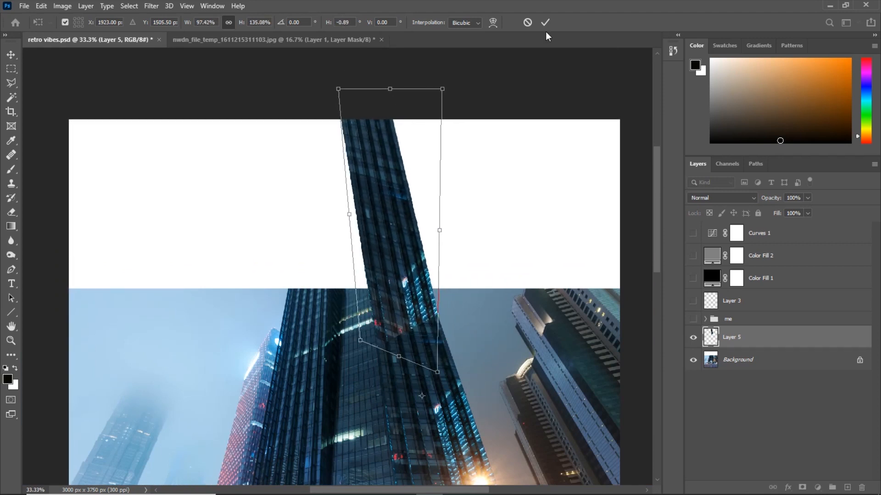
{"action": "left_click", "coordinate": [545, 23]}
- Transform the copied right face again to refine how its top fits the tower's perspective
{"action": "key", "text": "ctrl+minus"}
{"action": "key", "text": "ctrl+minus"}
{"action": "key", "text": "ctrl+plus"}
{"action": "key", "text": "ctrl+t"}
{"action": "left_click_drag", "start_coordinate": [365, 96], "coordinate": [331, 97]}
{"action": "left_click", "coordinate": [545, 23]}
{"action": "key", "text": "ctrl+minus"}
{"action": "key", "text": "c"}
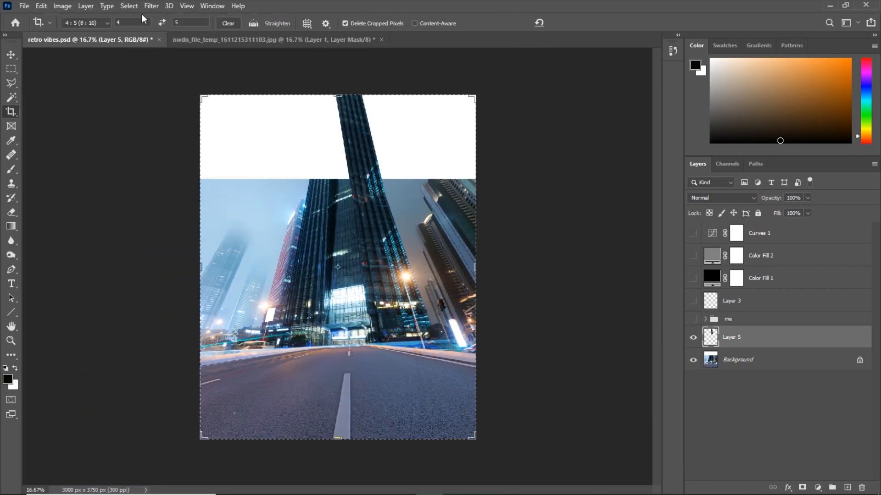
- Hide Layer 5 and draw three 4 px guide lines on a new layer, extending the skyscraper's edges to the canvas top
{"action": "left_click", "coordinate": [13, 172]}
{"action": "key", "text": "ctrl+plus"}
{"action": "key", "text": "ctrl+plus"}
{"action": "key", "text": "ctrl+minus"}
{"action": "left_click", "coordinate": [693, 338]}
{"action": "left_click", "coordinate": [11, 312]}
{"action": "left_click", "coordinate": [753, 360]}
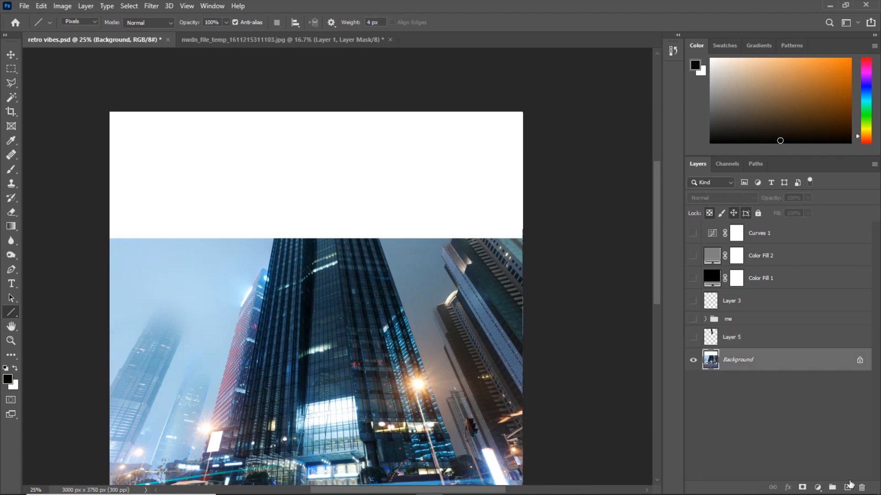
{"action": "left_click", "coordinate": [848, 486]}
{"action": "key", "text": "ctrl+plus"}
{"action": "left_click_drag", "start_coordinate": [466, 439], "coordinate": [326, 50]}
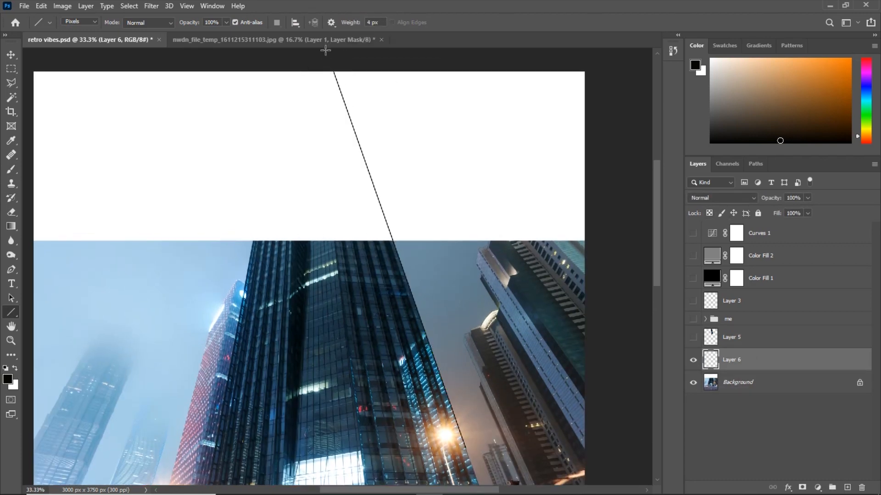
{"action": "left_click_drag", "start_coordinate": [220, 422], "coordinate": [294, 51]}
{"action": "left_click_drag", "start_coordinate": [355, 434], "coordinate": [308, 49]}
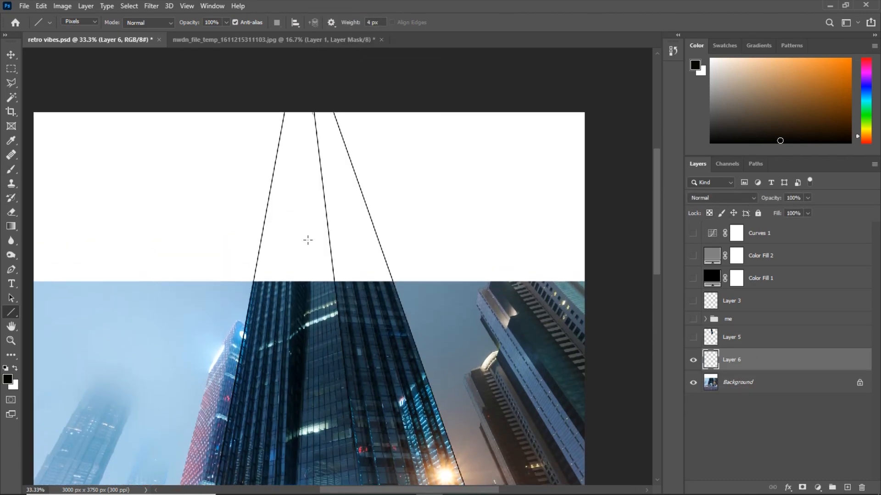
- Show Layer 5, place it below the guide-line layer and distort the right face to fit between the guide lines
{"action": "left_click", "coordinate": [694, 337]}
{"action": "left_click_drag", "start_coordinate": [711, 338], "coordinate": [711, 365]}
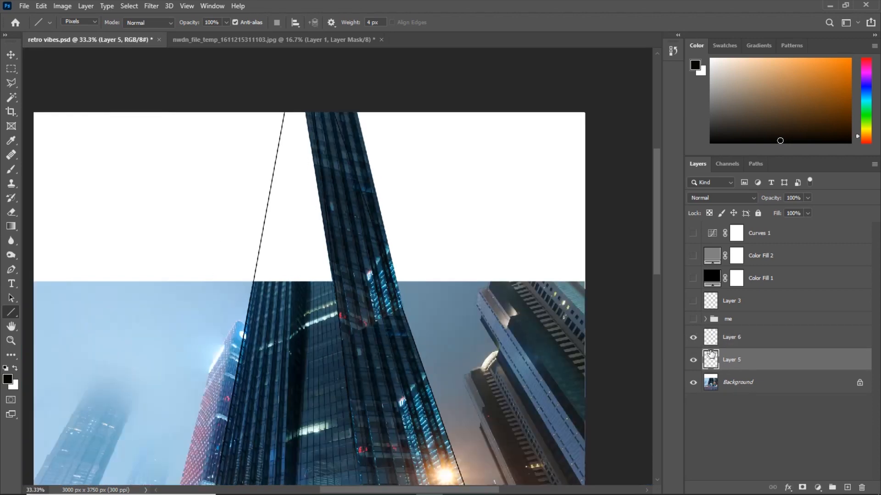
{"action": "key", "text": "ctrl+t"}
{"action": "left_click_drag", "start_coordinate": [403, 83], "coordinate": [350, 108]}
{"action": "left_click_drag", "start_coordinate": [341, 180], "coordinate": [340, 179]}
{"action": "left_click_drag", "start_coordinate": [303, 341], "coordinate": [294, 340]}
{"action": "left_click_drag", "start_coordinate": [402, 341], "coordinate": [420, 380]}
{"action": "left_click", "coordinate": [545, 22]}
{"action": "scroll", "coordinate": [452, 184], "scroll_direction": "down", "scroll_amount": 2}
{"action": "scroll", "coordinate": [390, 250], "scroll_direction": "up", "scroll_amount": 2}
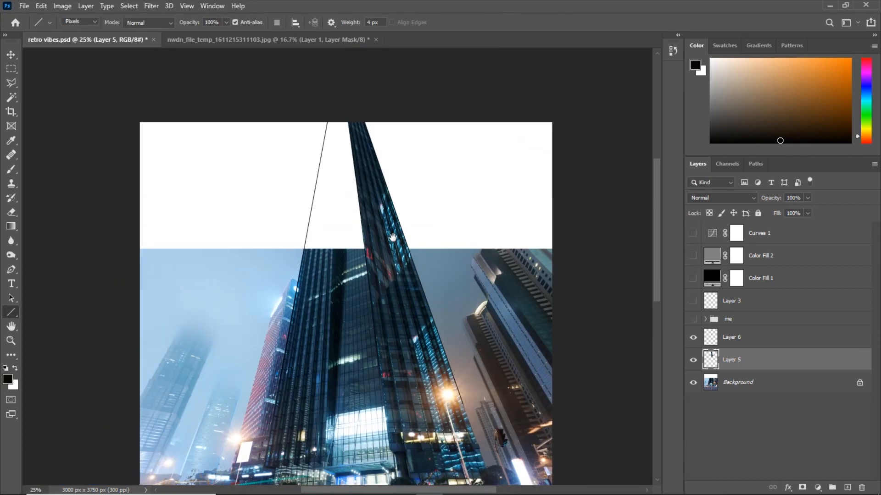
- Outline the skyscraper's left face on the Background with the Polygonal Lasso and copy it to a new layer
{"action": "left_click", "coordinate": [738, 382]}
{"action": "key", "text": "l"}
{"action": "scroll", "coordinate": [337, 200], "scroll_direction": "up", "scroll_amount": 4}
{"action": "scroll", "coordinate": [363, 161], "scroll_direction": "down", "scroll_amount": 2}
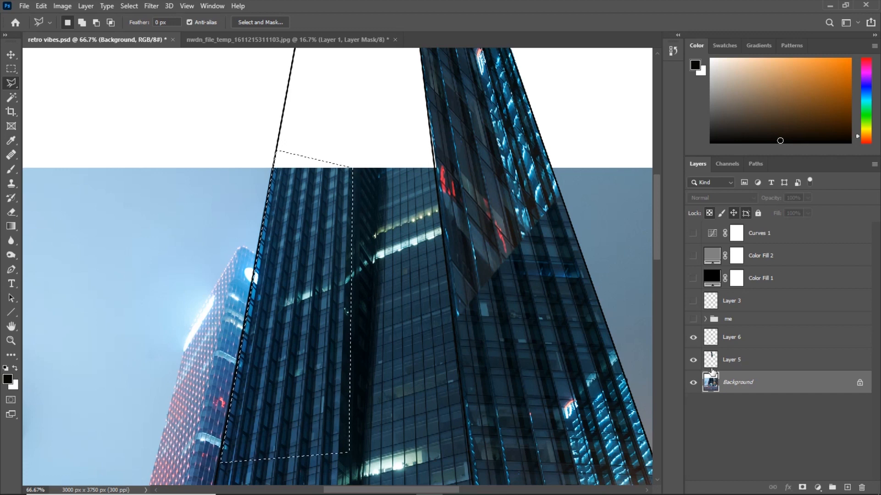
{"action": "key", "text": "ctrl+j"}
{"action": "scroll", "coordinate": [324, 441], "scroll_direction": "down", "scroll_amount": 1}
- Draw another guide line on Layer 6 extending the inner edge of the skyscraper's middle face to the canvas top
{"action": "left_click", "coordinate": [732, 337]}
{"action": "key", "text": "u"}
{"action": "mouse_move", "coordinate": [344, 451]}
{"action": "left_mouse_down"}
{"action": "mouse_move", "coordinate": [370, 46]}
{"action": "mouse_move", "coordinate": [361, 47]}
{"action": "left_mouse_up"}
{"action": "key", "text": "ctrl+minus"}
{"action": "left_click_drag", "start_coordinate": [347, 476], "coordinate": [363, 127]}
- Move the copied left face up over the white area and distort it to follow the outer guide line
{"action": "left_click", "coordinate": [729, 382]}
{"action": "key", "text": "ctrl+t"}
{"action": "left_click_drag", "start_coordinate": [325, 358], "coordinate": [351, 188]}
{"action": "left_click_drag", "start_coordinate": [339, 301], "coordinate": [299, 333]}
{"action": "scroll", "coordinate": [336, 321], "scroll_direction": "up", "scroll_amount": 1}
{"action": "left_click_drag", "start_coordinate": [389, 338], "coordinate": [350, 351]}
{"action": "left_click_drag", "start_coordinate": [390, 57], "coordinate": [363, 55]}
{"action": "left_click_drag", "start_coordinate": [292, 60], "coordinate": [317, 61]}
{"action": "left_click_drag", "start_coordinate": [316, 347], "coordinate": [316, 361]}
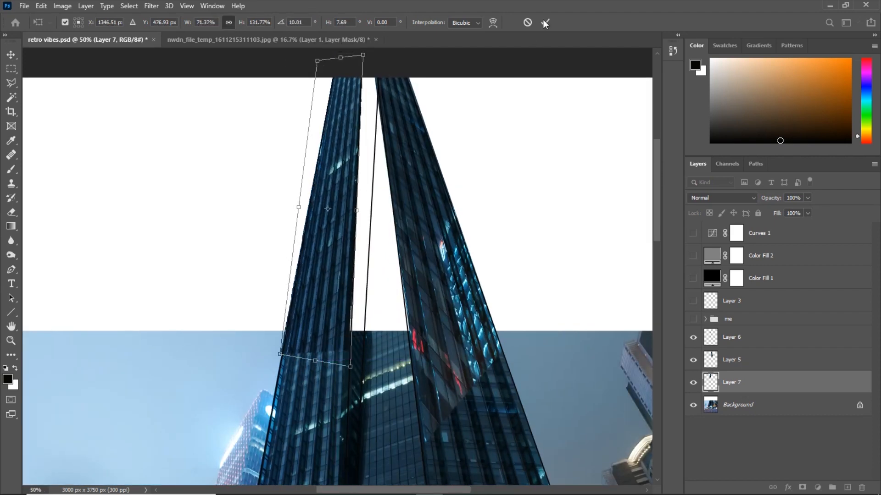
{"action": "left_click", "coordinate": [545, 22]}
{"action": "key", "text": "ctrl+minus"}
{"action": "key", "text": "ctrl+minus"}
{"action": "key", "text": "ctrl+minus"}
{"action": "key", "text": "ctrl+plus"}
{"action": "key", "text": "ctrl+plus"}
{"action": "scroll", "coordinate": [338, 266], "scroll_direction": "up", "scroll_amount": 3}
- Outline the skyscraper's middle face with the Polygonal Lasso and copy it from the Background to a new layer
{"action": "key", "text": "l"}
{"action": "key", "text": "ctrl+plus"}
{"action": "left_click", "coordinate": [369, 151]}
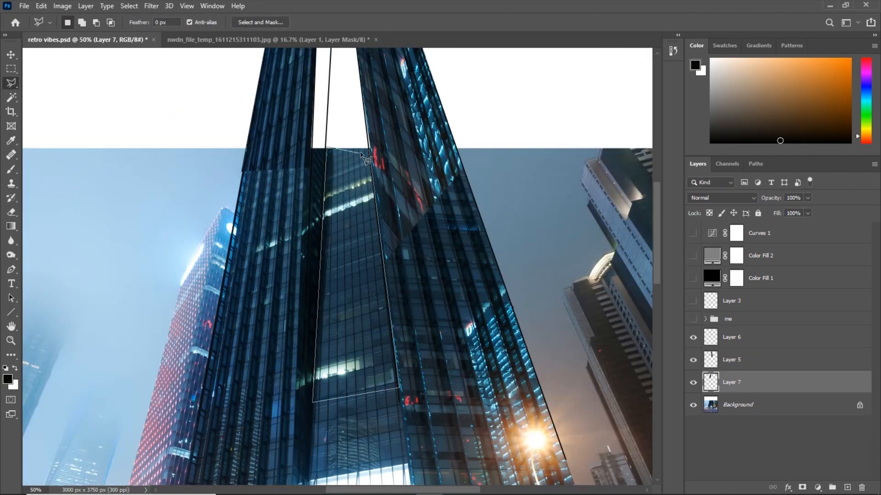
{"action": "left_click", "coordinate": [369, 151]}
{"action": "left_click", "coordinate": [752, 405]}
{"action": "key", "text": "ctrl+j"}
- Move the copied middle face upward and distort it to fit between the guide lines beside the right face
{"action": "key", "text": "ctrl+t"}
{"action": "mouse_move", "coordinate": [345, 257]}
{"action": "left_mouse_down"}
{"action": "mouse_move", "coordinate": [342, 145]}
{"action": "mouse_move", "coordinate": [383, 198]}
{"action": "mouse_move", "coordinate": [345, 146]}
{"action": "left_mouse_up"}
{"action": "left_click_drag", "start_coordinate": [351, 329], "coordinate": [351, 348]}
{"action": "left_click_drag", "start_coordinate": [478, 113], "coordinate": [477, 183]}
{"action": "left_click_drag", "start_coordinate": [307, 138], "coordinate": [312, 126]}
{"action": "left_click_drag", "start_coordinate": [351, 414], "coordinate": [367, 423]}
{"action": "left_click_drag", "start_coordinate": [313, 126], "coordinate": [330, 123]}
{"action": "left_click_drag", "start_coordinate": [366, 421], "coordinate": [366, 433]}
{"action": "left_click", "coordinate": [545, 22]}
{"action": "key", "text": "ctrl+minus"}
{"action": "key", "text": "ctrl+minus"}
{"action": "key", "text": "ctrl+plus"}
{"action": "key", "text": "ctrl+plus"}
- Select the dark recess between the skyscraper's left and middle faces and copy it from the Background to a new layer
{"action": "scroll", "coordinate": [435, 311], "scroll_direction": "down", "scroll_amount": 7}
{"action": "left_click", "coordinate": [346, 195]}
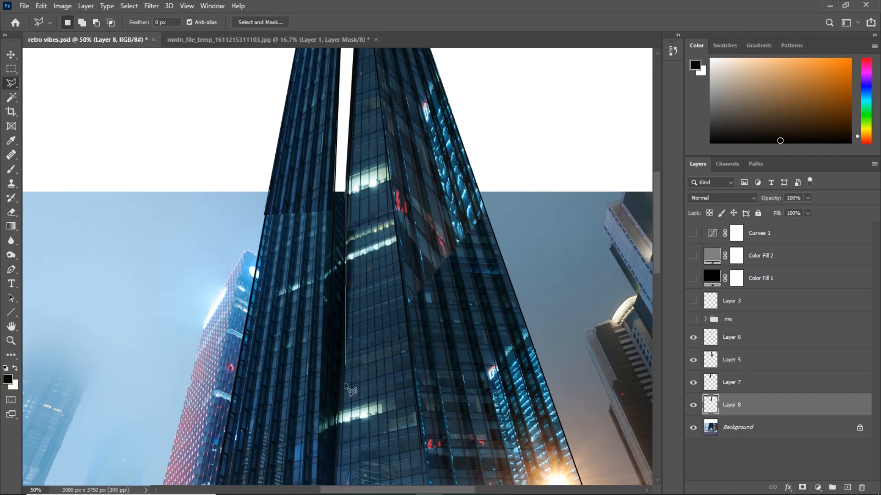
{"action": "left_click", "coordinate": [347, 198]}
{"action": "left_click", "coordinate": [738, 428]}
{"action": "key", "text": "ctrl+j"}
- Stretch the copied dark strip upward to fill the gap between the extended faces, and hide the guide-line layer
{"action": "key", "text": "ctrl+t"}
{"action": "scroll", "coordinate": [343, 374], "scroll_direction": "up", "scroll_amount": 4}
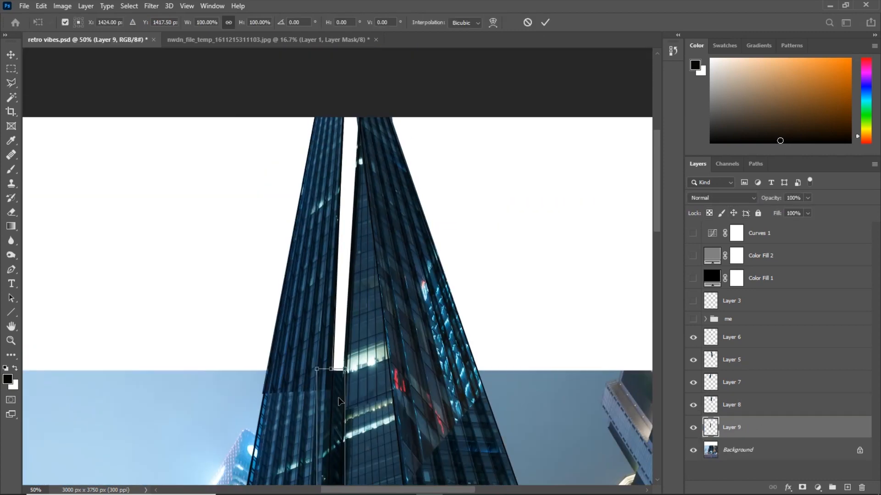
{"action": "left_click_drag", "start_coordinate": [359, 246], "coordinate": [314, 247]}
{"action": "left_click_drag", "start_coordinate": [338, 395], "coordinate": [338, 405]}
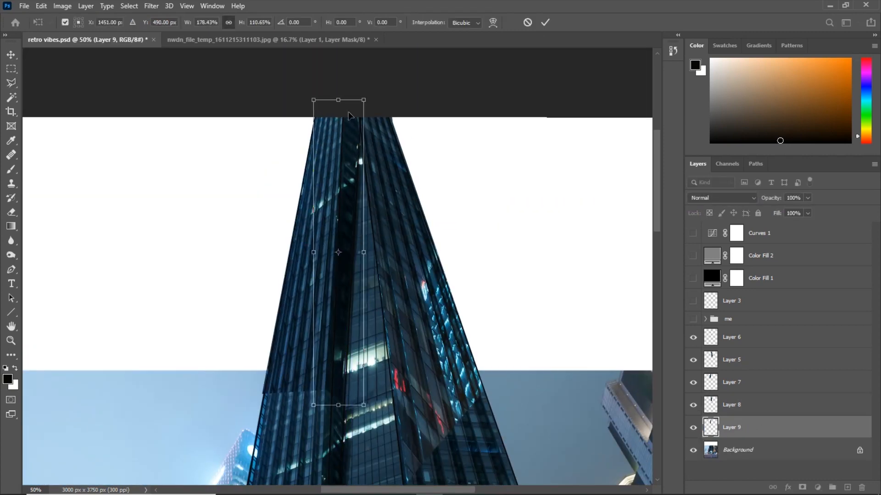
{"action": "left_click_drag", "start_coordinate": [364, 100], "coordinate": [368, 94]}
{"action": "key", "text": "Return"}
{"action": "left_click", "coordinate": [693, 338]}
- Add a layer mask to Layer 8 and paint it with a soft black brush to blend the middle face's lower seam
{"action": "key", "text": "ctrl+minus"}
{"action": "key", "text": "ctrl+minus"}
{"action": "key", "text": "ctrl+minus"}
{"action": "key", "text": "ctrl+plus"}
{"action": "key", "text": "ctrl+plus"}
{"action": "key", "text": "ctrl+plus"}
{"action": "key", "text": "ctrl+plus"}
{"action": "left_click", "coordinate": [726, 409]}
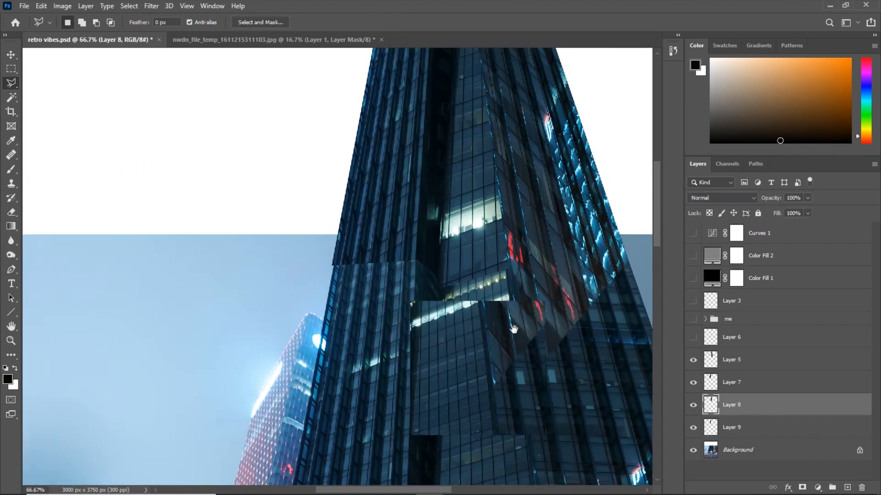
{"action": "left_click", "coordinate": [802, 488]}
{"action": "key", "text": "b"}
{"action": "key", "text": "ctrl+plus"}
{"action": "left_click_drag", "start_coordinate": [502, 293], "coordinate": [360, 257]}
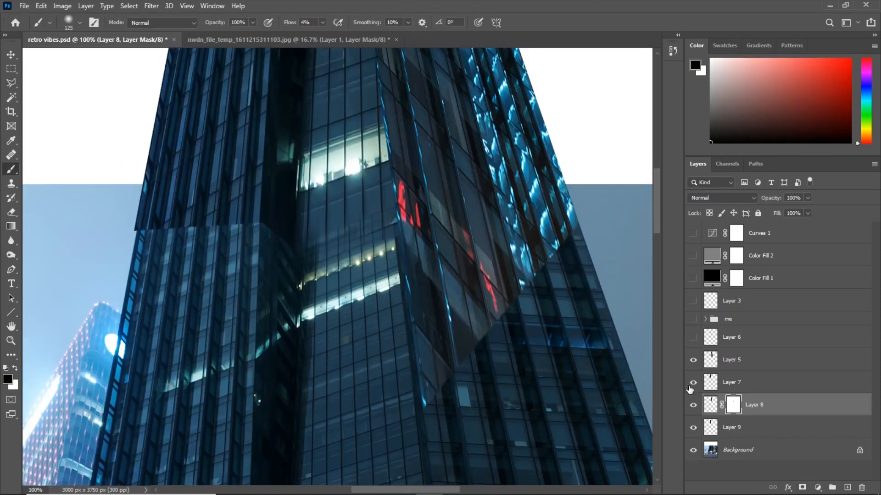
- Realign Layer 7 with the tower's left edge and blend its lower seam with a brushed layer mask
{"action": "left_click_drag", "start_coordinate": [220, 256], "coordinate": [460, 293]}
{"action": "left_click", "coordinate": [739, 383]}
{"action": "left_click", "coordinate": [818, 487]}
{"action": "left_click", "coordinate": [802, 488]}
{"action": "left_click", "coordinate": [710, 382]}
{"action": "key", "text": "ctrl+t"}
{"action": "left_click_drag", "start_coordinate": [374, 267], "coordinate": [377, 269]}
{"action": "left_click", "coordinate": [546, 22]}
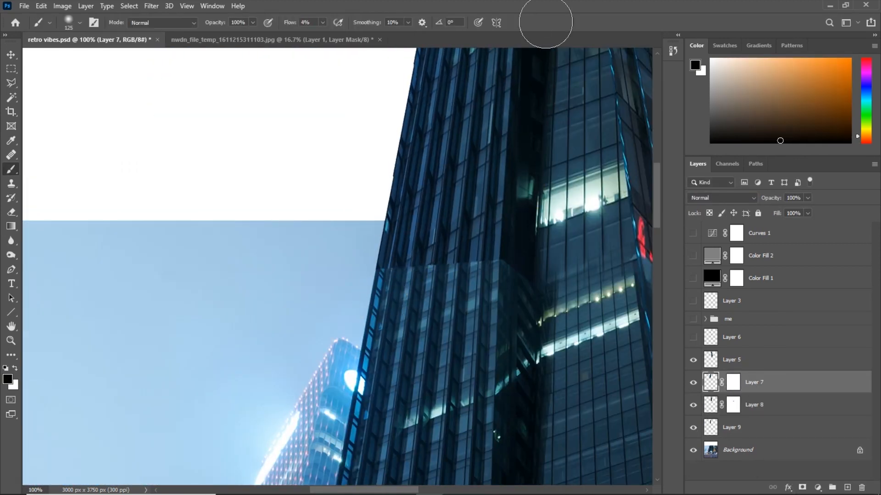
{"action": "key", "text": "ctrl+backslash"}
{"action": "left_click_drag", "start_coordinate": [479, 271], "coordinate": [469, 256]}
- Add a layer mask to Layer 9 and brush away the dark strip's lower seam
{"action": "left_click", "coordinate": [723, 432]}
{"action": "left_click", "coordinate": [802, 488]}
{"action": "mouse_move", "coordinate": [543, 289]}
{"action": "left_mouse_down"}
{"action": "mouse_move", "coordinate": [460, 259]}
{"action": "mouse_move", "coordinate": [393, 292]}
{"action": "left_mouse_up"}
{"action": "left_click_drag", "start_coordinate": [393, 292], "coordinate": [311, 323]}
- Add a layer mask to Layer 5 and brush away the visible lower edge of the extended right face
{"action": "mouse_move", "coordinate": [562, 287]}
{"action": "left_mouse_down"}
{"action": "mouse_move", "coordinate": [357, 290]}
{"action": "mouse_move", "coordinate": [316, 188]}
{"action": "left_mouse_up"}
{"action": "left_click", "coordinate": [731, 360]}
{"action": "left_click", "coordinate": [802, 488]}
{"action": "left_click_drag", "start_coordinate": [421, 267], "coordinate": [324, 283]}
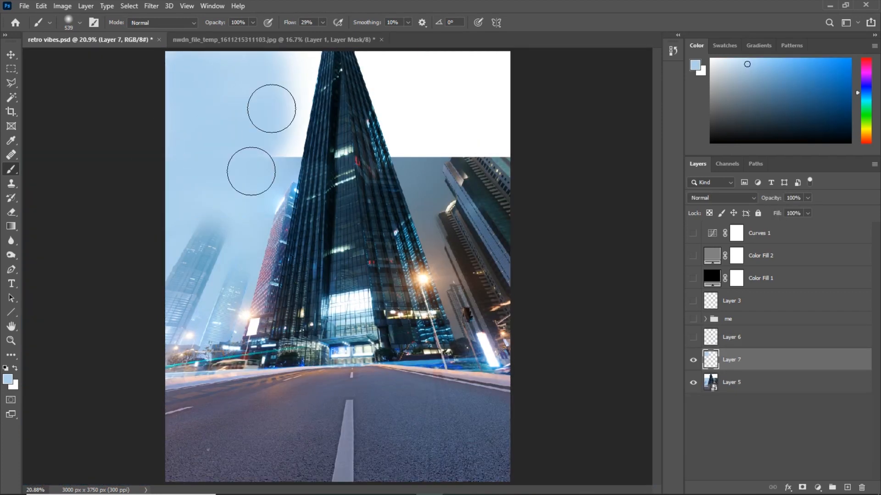
- Paint the white gap beside the tower's left edge on Layer 7 with soft pale blue sky colour
{"action": "left_click_drag", "start_coordinate": [281, 131], "coordinate": [288, 69]}
{"action": "key", "text": "bracketleft"}
{"action": "key", "text": "bracketleft"}
{"action": "key", "text": "bracketleft"}
{"action": "key", "text": "bracketleft"}
{"action": "key", "text": "bracketleft"}
{"action": "key", "text": "bracketleft"}
{"action": "key", "text": "bracketleft"}
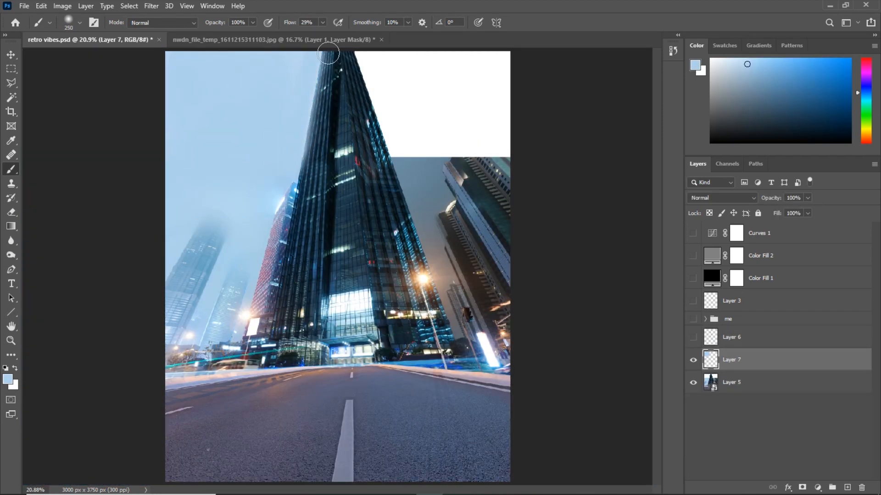
- Fill the white area to the right of the tower on Layer 7 with soft strokes of sampled grey-blue sky colour
{"action": "left_click_drag", "start_coordinate": [437, 145], "coordinate": [429, 97]}
{"action": "key", "text": "bracketleft"}
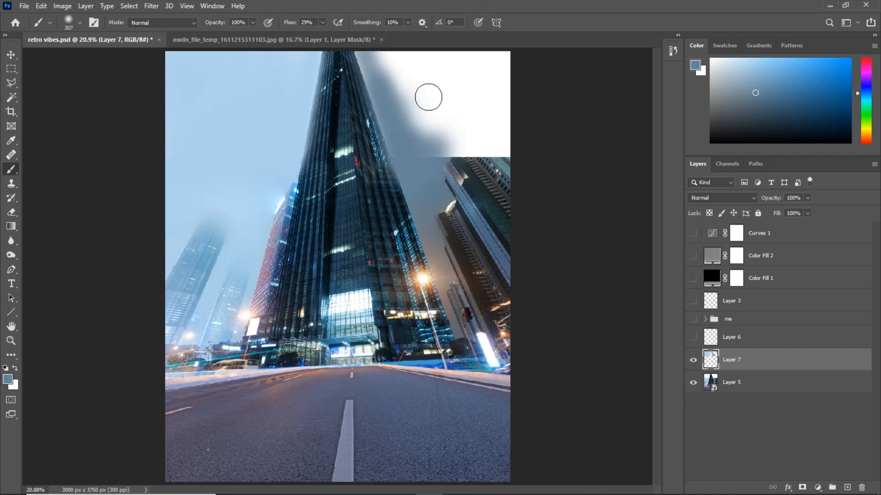
{"action": "key", "text": "bracketright"}
{"action": "key", "text": "bracketright"}
{"action": "key", "text": "bracketright"}
{"action": "key", "text": "bracketright"}
{"action": "key", "text": "bracketright"}
{"action": "key", "text": "bracketright"}
{"action": "key", "text": "bracketright"}
{"action": "left_click", "coordinate": [409, 147], "text": "alt"}
{"action": "mouse_move", "coordinate": [413, 133]}
{"action": "left_mouse_down"}
{"action": "mouse_move", "coordinate": [484, 73]}
{"action": "mouse_move", "coordinate": [475, 142]}
{"action": "left_mouse_up"}
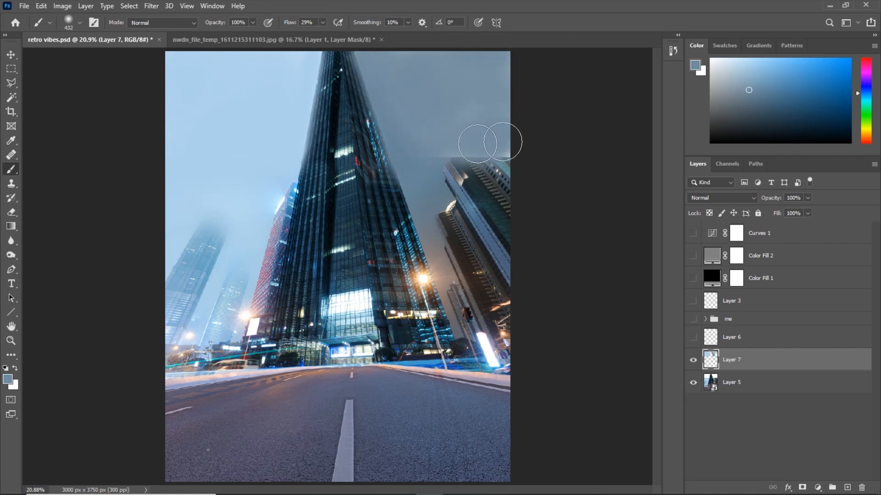
- Paint mist over the sky seam and the tops of the right-hand buildings on Layer 7, using colours sampled from the sky
{"action": "left_click", "coordinate": [291, 177], "text": "alt"}
{"action": "key", "text": "ctrl+minus"}
{"action": "left_click", "coordinate": [420, 161], "text": "alt"}
{"action": "key", "text": "bracketright"}
{"action": "key", "text": "bracketright"}
{"action": "mouse_move", "coordinate": [429, 197]}
{"action": "left_mouse_down"}
{"action": "mouse_move", "coordinate": [456, 165]}
{"action": "mouse_move", "coordinate": [482, 183]}
{"action": "left_mouse_up"}
{"action": "key", "text": "ctrl+plus"}
{"action": "key", "text": "bracketleft"}
{"action": "key", "text": "bracketleft"}
{"action": "key", "text": "bracketleft"}
{"action": "key", "text": "bracketleft"}
{"action": "key", "text": "bracketleft"}
{"action": "key", "text": "bracketleft"}
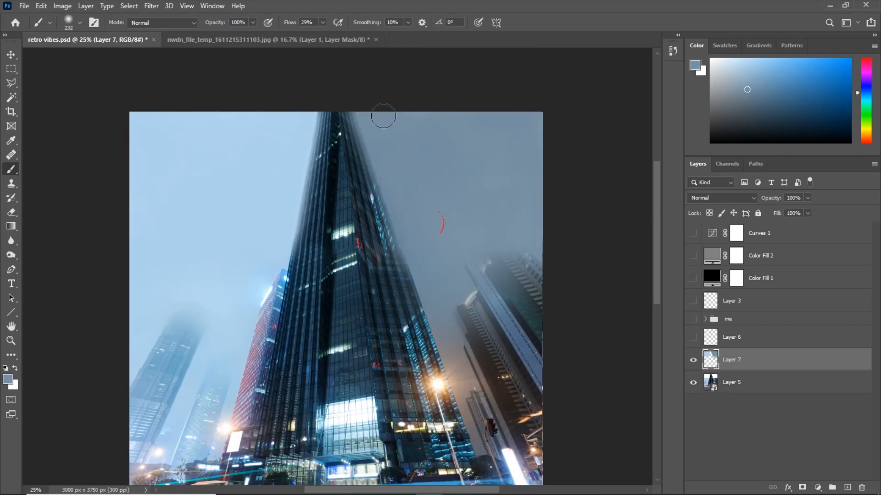
{"action": "key", "text": "bracketright"}
{"action": "key", "text": "bracketright"}
{"action": "key", "text": "bracketright"}
{"action": "key", "text": "bracketright"}
{"action": "key", "text": "ctrl+minus"}
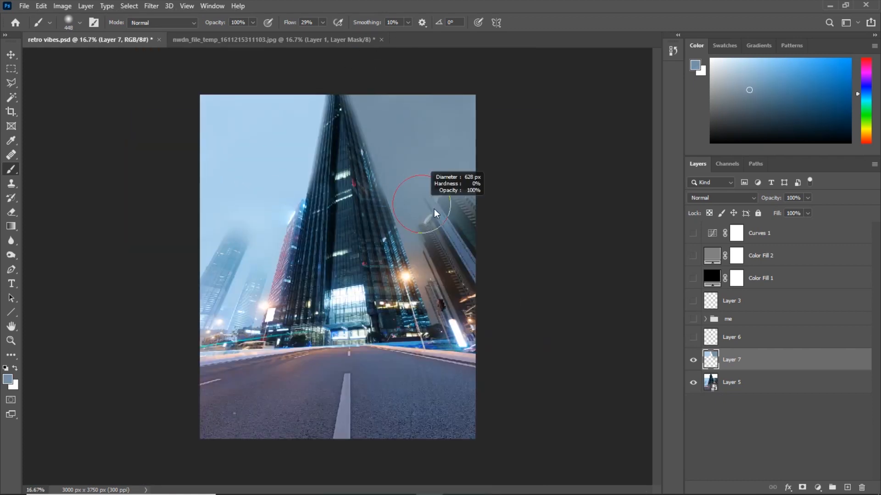
- Paint a thin orange rim light on the clipped Layer 8 along the man's ear and the fur collar's outer edge
{"action": "right_click", "coordinate": [371, 224]}
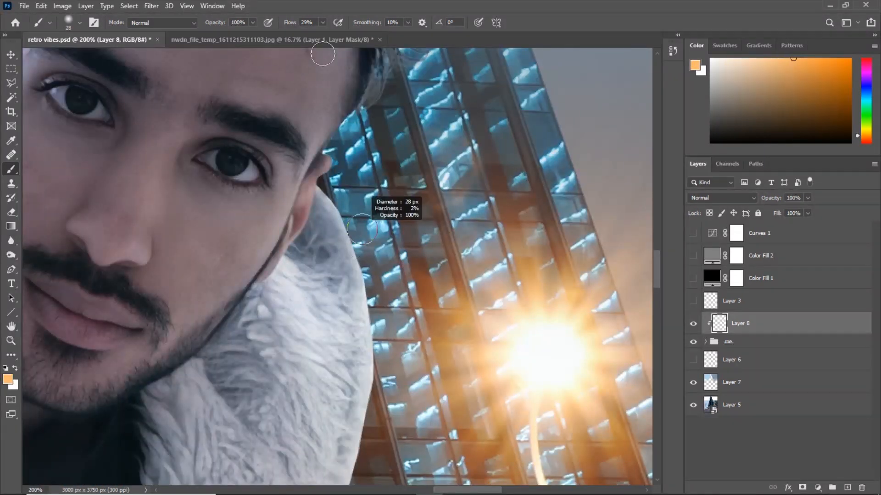
{"action": "key", "text": "ctrl+plus"}
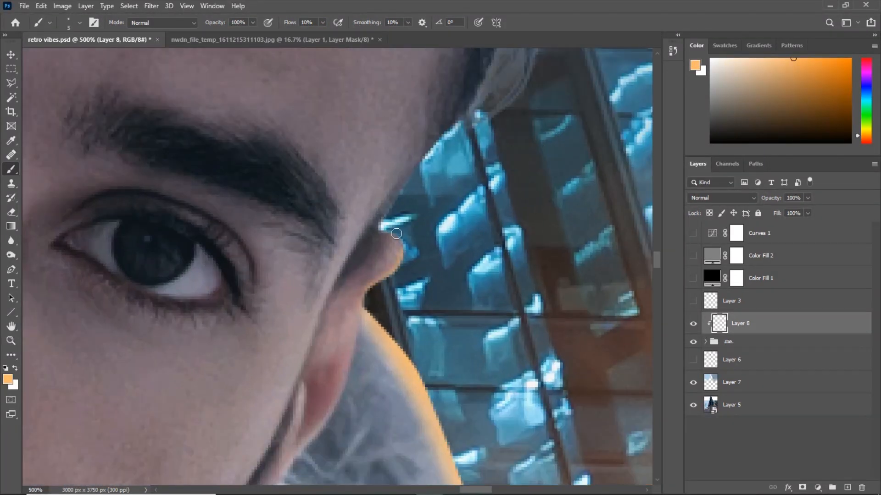
{"action": "left_click_drag", "start_coordinate": [396, 233], "coordinate": [402, 250]}
{"action": "mouse_move", "coordinate": [360, 306]}
{"action": "left_mouse_down"}
{"action": "mouse_move", "coordinate": [325, 129]}
{"action": "mouse_move", "coordinate": [271, 264]}
{"action": "left_mouse_up"}
{"action": "key", "text": "bracketleft"}
{"action": "key", "text": "bracketleft"}
{"action": "right_click", "coordinate": [289, 195]}
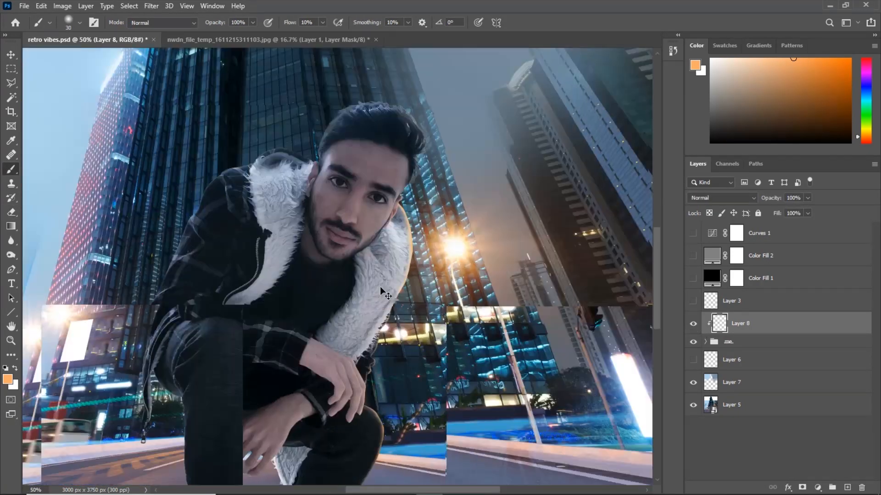
- Add orange rim light along the man's jawline on Layer 8 and trim the excess with the Eraser
{"action": "mouse_move", "coordinate": [358, 287]}
{"action": "left_mouse_down"}
{"action": "mouse_move", "coordinate": [293, 361]}
{"action": "mouse_move", "coordinate": [393, 232]}
{"action": "left_mouse_up"}
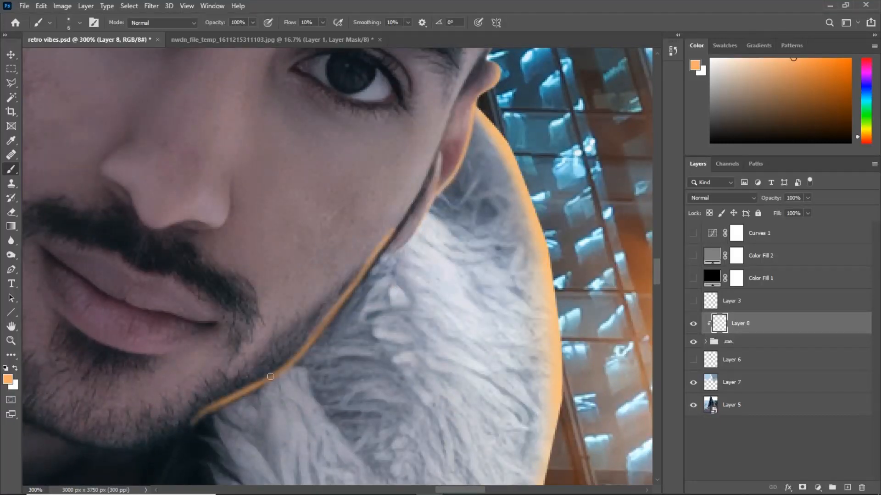
{"action": "key", "text": "e"}
{"action": "left_click_drag", "start_coordinate": [376, 235], "coordinate": [316, 228]}
{"action": "left_click_drag", "start_coordinate": [198, 409], "coordinate": [233, 399]}
{"action": "key", "text": "ctrl+minus"}
{"action": "key", "text": "b"}
{"action": "left_click_drag", "start_coordinate": [250, 361], "coordinate": [309, 339]}
{"action": "key", "text": "e"}
{"action": "key", "text": "ctrl+minus"}
{"action": "key", "text": "ctrl+minus"}
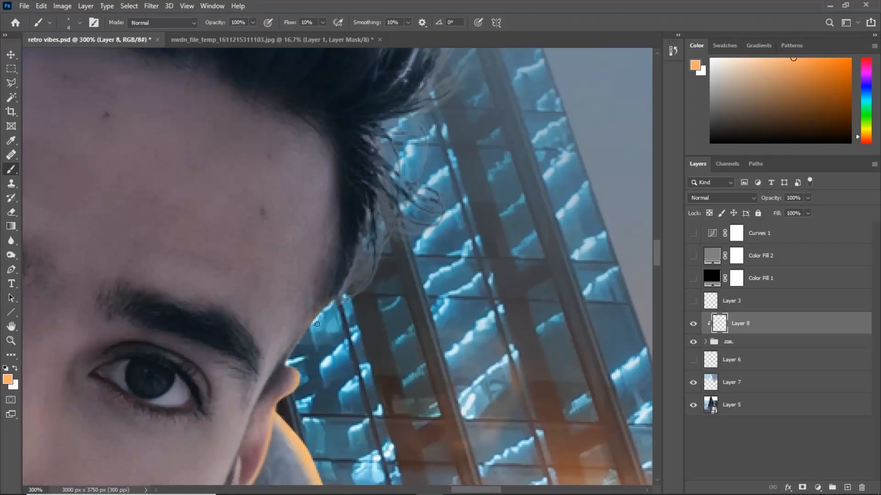
- Paint light orange rim light down the outer edge of the jacket sleeve beside the lit billboard on Layer 8
{"action": "key", "text": "b"}
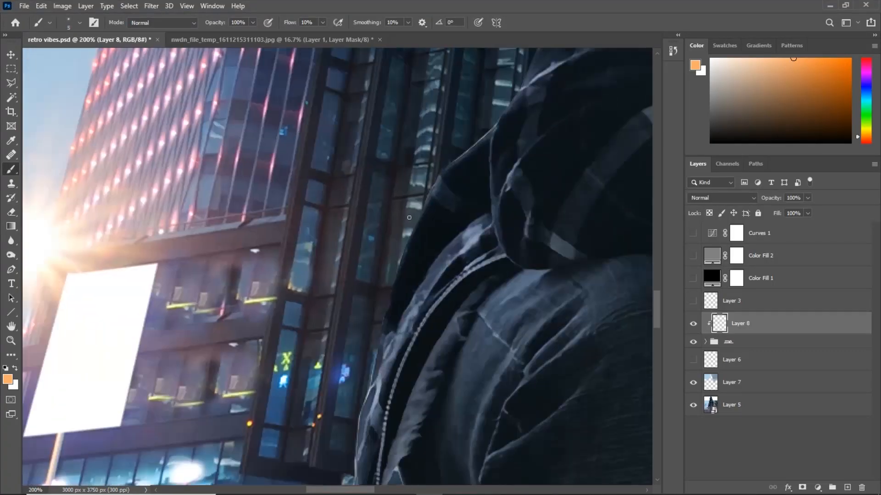
{"action": "key", "text": "ctrl+plus"}
{"action": "key", "text": "bracketright"}
{"action": "key", "text": "bracketright"}
{"action": "key", "text": "bracketright"}
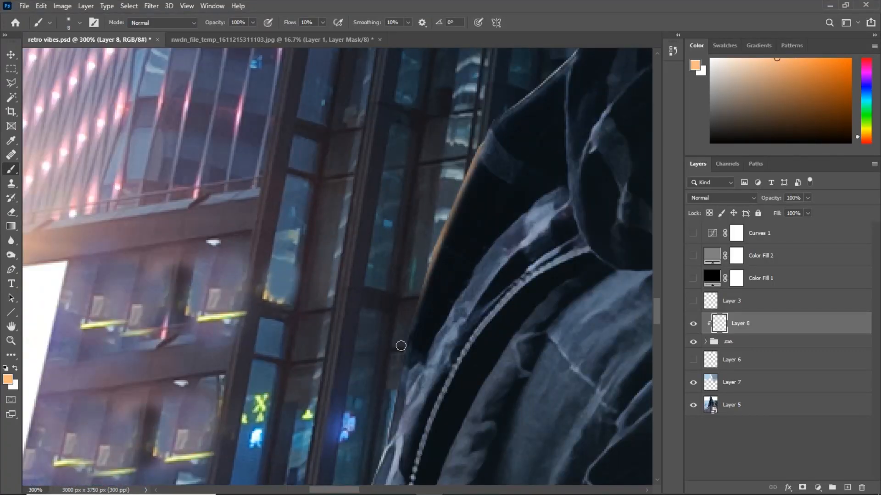
{"action": "left_click_drag", "start_coordinate": [401, 346], "coordinate": [400, 362]}
{"action": "left_click_drag", "start_coordinate": [408, 247], "coordinate": [348, 356]}
{"action": "left_click_drag", "start_coordinate": [433, 230], "coordinate": [514, 162]}
{"action": "left_click_drag", "start_coordinate": [390, 322], "coordinate": [390, 234]}
{"action": "left_click_drag", "start_coordinate": [360, 331], "coordinate": [329, 463]}
{"action": "left_click_drag", "start_coordinate": [312, 455], "coordinate": [404, 161]}
{"action": "left_click_drag", "start_coordinate": [420, 169], "coordinate": [397, 236]}
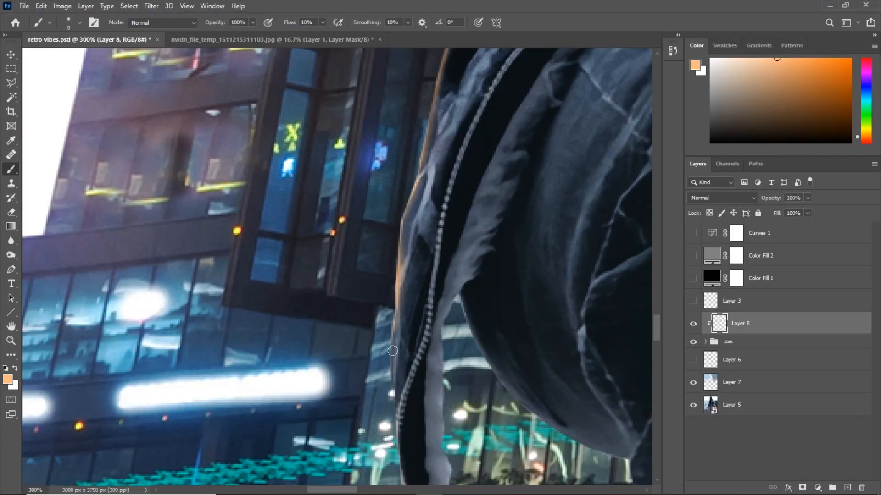
- Continue the orange rim light down the lower, hanging part of the jacket's outer edge
{"action": "left_click_drag", "start_coordinate": [392, 351], "coordinate": [397, 440]}
{"action": "left_click_drag", "start_coordinate": [397, 454], "coordinate": [397, 154]}
{"action": "key", "text": "ctrl+plus"}
{"action": "key", "text": "bracketleft"}
{"action": "key", "text": "bracketleft"}
{"action": "left_click_drag", "start_coordinate": [409, 280], "coordinate": [396, 344]}
{"action": "key", "text": "ctrl+minus"}
{"action": "key", "text": "ctrl+minus"}
{"action": "key", "text": "ctrl+minus"}
- Extend the orange rim light up the sleeve's outer edge to the elbow fold
{"action": "left_click_drag", "start_coordinate": [387, 110], "coordinate": [390, 280]}
{"action": "key", "text": "ctrl+plus"}
{"action": "key", "text": "bracketright"}
{"action": "key", "text": "bracketright"}
{"action": "key", "text": "bracketright"}
{"action": "key", "text": "bracketright"}
{"action": "key", "text": "bracketright"}
{"action": "mouse_move", "coordinate": [500, 128]}
{"action": "left_mouse_down"}
{"action": "mouse_move", "coordinate": [342, 357]}
{"action": "mouse_move", "coordinate": [344, 286]}
{"action": "left_mouse_up"}
{"action": "key", "text": "ctrl+plus"}
{"action": "key", "text": "bracketleft"}
{"action": "key", "text": "bracketleft"}
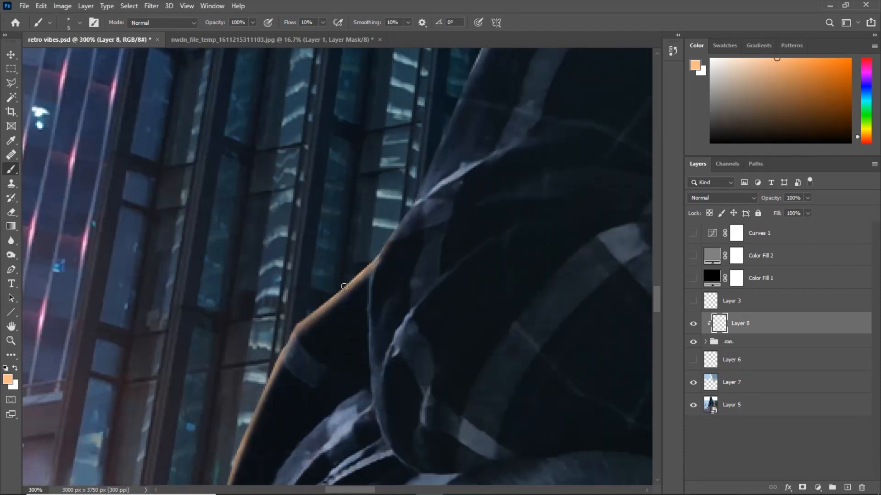
- Paint orange rim light along the sleeve's inner fold line and soften it with the Eraser
{"action": "left_click_drag", "start_coordinate": [372, 327], "coordinate": [381, 430]}
{"action": "key", "text": "ctrl+minus"}
{"action": "key", "text": "ctrl+minus"}
{"action": "key", "text": "ctrl+plus"}
{"action": "key", "text": "ctrl+plus"}
{"action": "mouse_move", "coordinate": [338, 312]}
{"action": "left_mouse_down"}
{"action": "mouse_move", "coordinate": [384, 365]}
{"action": "mouse_move", "coordinate": [408, 368]}
{"action": "left_mouse_up"}
{"action": "key", "text": "e"}
{"action": "key", "text": "b"}
{"action": "left_click_drag", "start_coordinate": [354, 343], "coordinate": [405, 366]}
{"action": "left_click_drag", "start_coordinate": [322, 203], "coordinate": [265, 394]}
{"action": "key", "text": "e"}
{"action": "left_click_drag", "start_coordinate": [267, 362], "coordinate": [268, 443]}
- Paint orange rim light along the upper arm's outer edge from the fold toward the shoulder with a larger brush
{"action": "key", "text": "b"}
{"action": "key", "text": "bracketright"}
{"action": "key", "text": "bracketright"}
{"action": "key", "text": "bracketright"}
{"action": "key", "text": "bracketright"}
{"action": "key", "text": "bracketright"}
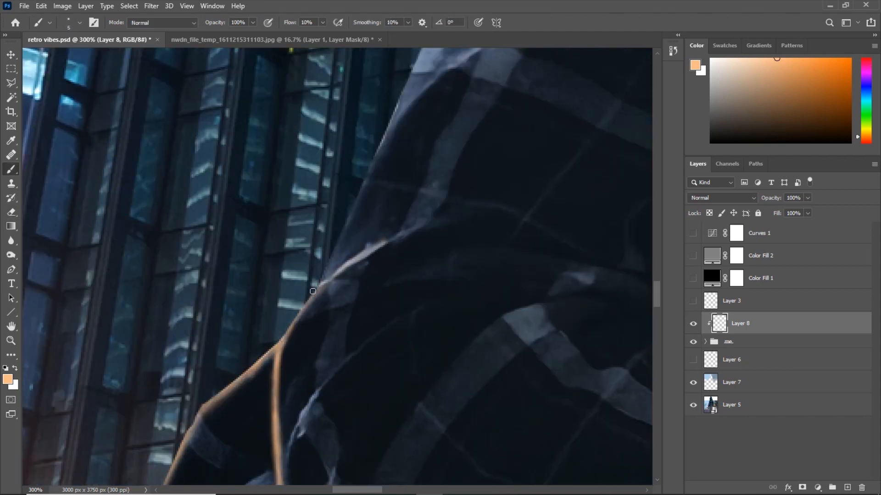
{"action": "left_click_drag", "start_coordinate": [313, 291], "coordinate": [397, 240]}
{"action": "key", "text": "bracketright"}
{"action": "key", "text": "bracketright"}
{"action": "key", "text": "bracketright"}
{"action": "key", "text": "bracketright"}
{"action": "key", "text": "ctrl+minus"}
{"action": "left_click_drag", "start_coordinate": [403, 114], "coordinate": [326, 287]}
{"action": "key", "text": "bracketright"}
{"action": "key", "text": "bracketright"}
{"action": "left_click_drag", "start_coordinate": [373, 151], "coordinate": [257, 424]}
{"action": "left_click_drag", "start_coordinate": [292, 344], "coordinate": [370, 291]}
- Carry the orange rim light around the shoulder curve and over its top to the fur collar
{"action": "key", "text": "e"}
{"action": "key", "text": "b"}
{"action": "left_click_drag", "start_coordinate": [384, 151], "coordinate": [384, 283]}
{"action": "left_click_drag", "start_coordinate": [402, 244], "coordinate": [486, 115]}
{"action": "left_click_drag", "start_coordinate": [442, 143], "coordinate": [334, 266]}
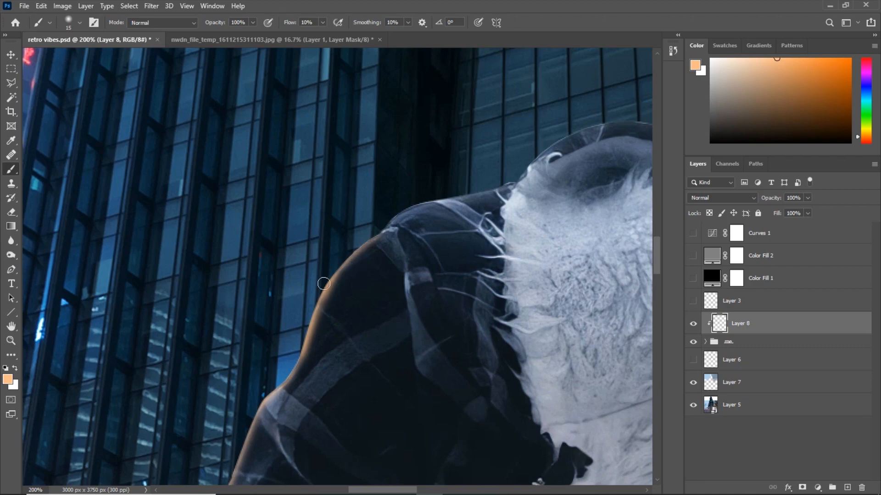
{"action": "left_click_drag", "start_coordinate": [388, 222], "coordinate": [500, 185]}
{"action": "key", "text": "ctrl+minus"}
{"action": "key", "text": "ctrl+minus"}
{"action": "key", "text": "ctrl+minus"}
{"action": "key", "text": "ctrl+plus"}
{"action": "key", "text": "ctrl+plus"}
{"action": "key", "text": "ctrl+plus"}
{"action": "key", "text": "ctrl+plus"}
{"action": "key", "text": "bracketleft"}
{"action": "mouse_move", "coordinate": [592, 138]}
{"action": "left_mouse_down"}
{"action": "mouse_move", "coordinate": [230, 337]}
{"action": "mouse_move", "coordinate": [443, 262]}
{"action": "left_mouse_up"}
- Paint orange rim light along the curved lower hem of the jacket beside the trouser leg
{"action": "key", "text": "ctrl+minus"}
{"action": "key", "text": "ctrl+minus"}
{"action": "key", "text": "ctrl+minus"}
{"action": "key", "text": "ctrl+minus"}
{"action": "key", "text": "ctrl+minus"}
{"action": "left_click_drag", "start_coordinate": [276, 297], "coordinate": [367, 115]}
{"action": "key", "text": "ctrl+plus"}
{"action": "key", "text": "ctrl+plus"}
{"action": "key", "text": "ctrl+plus"}
{"action": "key", "text": "ctrl+plus"}
{"action": "key", "text": "ctrl+plus"}
{"action": "key", "text": "bracketleft"}
{"action": "left_click_drag", "start_coordinate": [298, 166], "coordinate": [273, 123]}
{"action": "left_click_drag", "start_coordinate": [445, 257], "coordinate": [361, 179]}
- Paint a thin orange rim light with a 2 px brush on the trouser leg's outer edge just below the jacket hem
{"action": "key", "text": "bracketleft"}
{"action": "key", "text": "bracketleft"}
{"action": "key", "text": "bracketleft"}
{"action": "key", "text": "bracketleft"}
{"action": "key", "text": "bracketleft"}
{"action": "key", "text": "bracketleft"}
{"action": "key", "text": "bracketleft"}
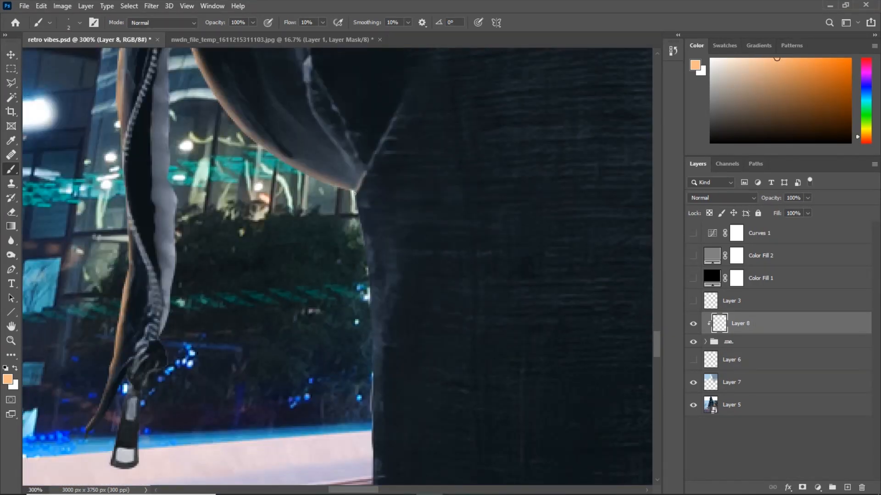
{"action": "left_click_drag", "start_coordinate": [361, 216], "coordinate": [371, 379]}
{"action": "left_click_drag", "start_coordinate": [368, 445], "coordinate": [386, 252]}
- Continue the orange rim light down the front trouser leg's edge toward the road with a wider 15 px brush
{"action": "key", "text": "bracketright"}
{"action": "key", "text": "bracketright"}
{"action": "key", "text": "bracketright"}
{"action": "key", "text": "bracketright"}
{"action": "left_click_drag", "start_coordinate": [386, 192], "coordinate": [388, 411]}
{"action": "key", "text": "ctrl+minus"}
{"action": "key", "text": "ctrl+minus"}
{"action": "key", "text": "ctrl+plus"}
{"action": "left_click_drag", "start_coordinate": [364, 308], "coordinate": [357, 208]}
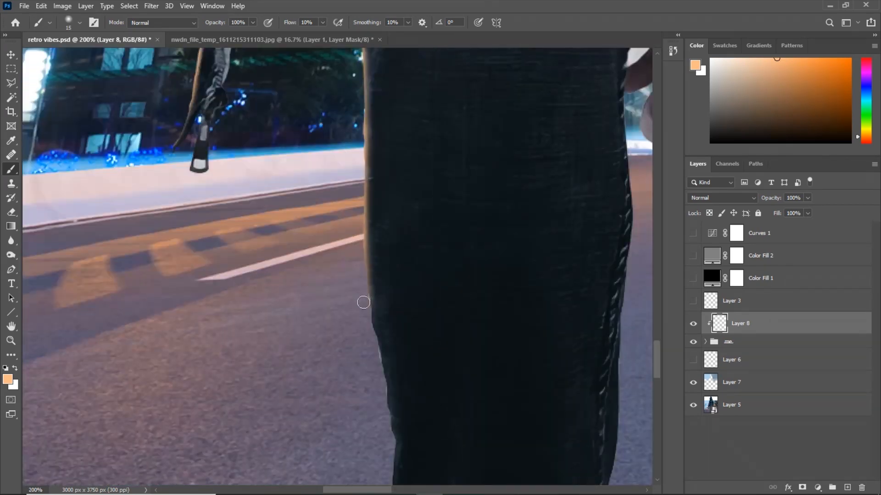
{"action": "left_click_drag", "start_coordinate": [368, 315], "coordinate": [366, 245]}
{"action": "key", "text": "bracketright"}
- Paint orange rim light along the front leg's lower outer edge, following its contour with an 8 px brush
{"action": "key", "text": "ctrl+plus"}
{"action": "key", "text": "bracketleft"}
{"action": "key", "text": "bracketleft"}
{"action": "key", "text": "bracketleft"}
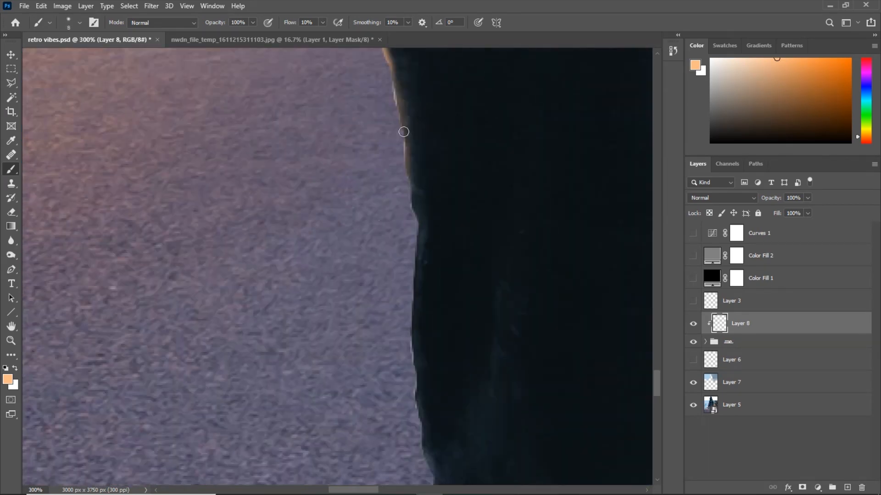
{"action": "key", "text": "ctrl+minus"}
{"action": "key", "text": "ctrl+minus"}
{"action": "key", "text": "ctrl+minus"}
{"action": "key", "text": "ctrl+plus"}
{"action": "key", "text": "ctrl+plus"}
{"action": "left_click_drag", "start_coordinate": [395, 183], "coordinate": [399, 367]}
- Touch up the lower leg's orange rim light, alternating between Brush and Eraser to keep the edge soft
{"action": "left_click_drag", "start_coordinate": [347, 273], "coordinate": [387, 207]}
{"action": "key", "text": "e"}
{"action": "key", "text": "b"}
{"action": "mouse_move", "coordinate": [349, 257]}
{"action": "left_mouse_down"}
{"action": "mouse_move", "coordinate": [348, 283]}
{"action": "mouse_move", "coordinate": [314, 221]}
{"action": "left_mouse_up"}
{"action": "key", "text": "e"}
{"action": "key", "text": "b"}
{"action": "scroll", "coordinate": [333, 253], "scroll_direction": "down", "scroll_amount": 8}
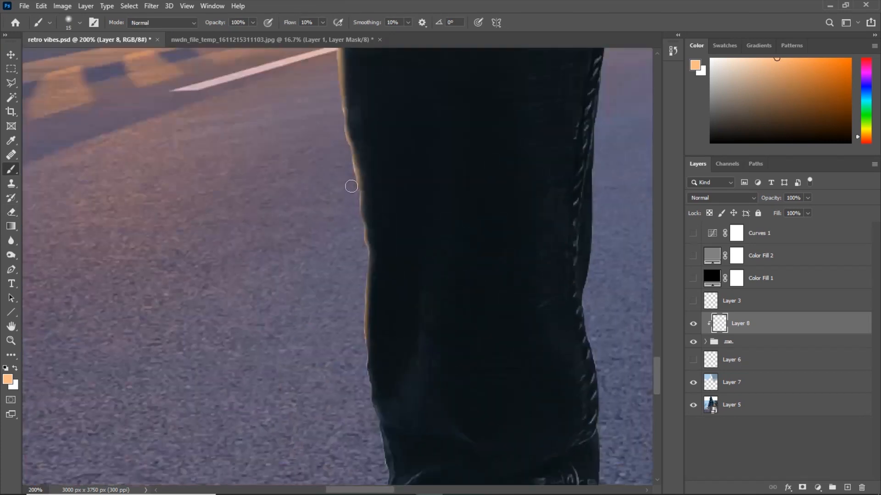
- Paint orange rim light along the creased trouser edge above the front shoe with a smaller brush
{"action": "key", "text": "ctrl+plus"}
{"action": "scroll", "coordinate": [358, 412], "scroll_direction": "down", "scroll_amount": 7}
{"action": "key", "text": "bracketleft"}
{"action": "key", "text": "bracketleft"}
{"action": "key", "text": "bracketleft"}
{"action": "key", "text": "bracketleft"}
{"action": "key", "text": "bracketleft"}
{"action": "left_click_drag", "start_coordinate": [395, 55], "coordinate": [403, 147]}
{"action": "left_click_drag", "start_coordinate": [414, 181], "coordinate": [426, 268]}
{"action": "mouse_move", "coordinate": [451, 192]}
{"action": "left_mouse_down"}
{"action": "mouse_move", "coordinate": [397, 221]}
{"action": "mouse_move", "coordinate": [350, 180]}
{"action": "left_mouse_up"}
- Soften the rim light near the ankle with the Eraser and highlight the cuff's fold line with a 4 px brush
{"action": "key", "text": "e"}
{"action": "left_click_drag", "start_coordinate": [395, 222], "coordinate": [377, 215]}
{"action": "key", "text": "b"}
{"action": "left_click_drag", "start_coordinate": [357, 350], "coordinate": [357, 306]}
{"action": "key", "text": "bracketleft"}
{"action": "key", "text": "bracketleft"}
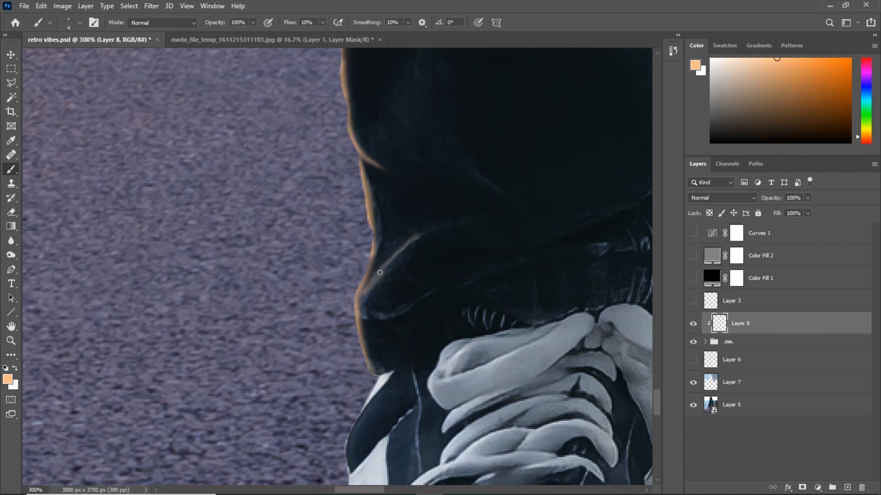
{"action": "left_click_drag", "start_coordinate": [379, 273], "coordinate": [361, 298]}
{"action": "key", "text": "e"}
- Strengthen the orange rim light along the middle of the front leg's outer edge with a 20 px brush
{"action": "key", "text": "ctrl+0"}
{"action": "key", "text": "ctrl+plus"}
{"action": "key", "text": "ctrl+plus"}
{"action": "key", "text": "ctrl+plus"}
{"action": "key", "text": "ctrl+plus"}
{"action": "key", "text": "b"}
{"action": "key", "text": "bracketright"}
{"action": "key", "text": "bracketright"}
{"action": "key", "text": "bracketright"}
{"action": "key", "text": "bracketright"}
{"action": "key", "text": "bracketright"}
{"action": "key", "text": "bracketright"}
{"action": "key", "text": "bracketright"}
{"action": "key", "text": "bracketright"}
{"action": "left_click_drag", "start_coordinate": [423, 327], "coordinate": [429, 359]}
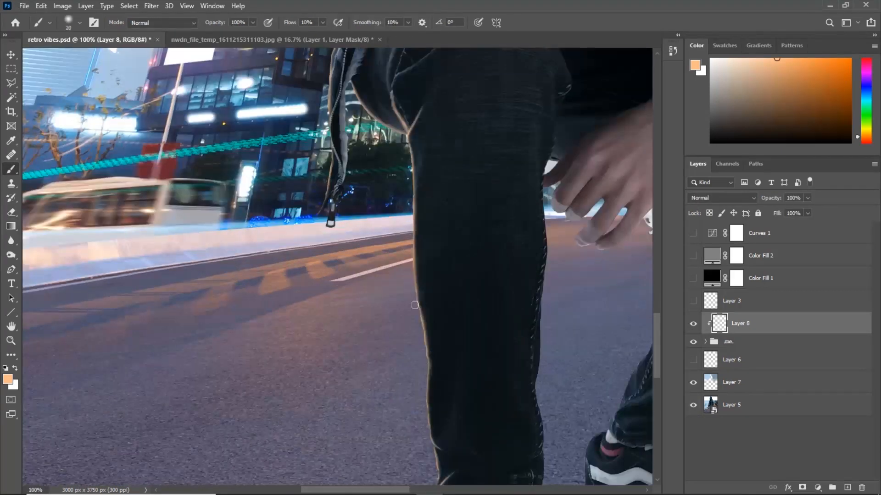
- Paint orange rim light on the upper edges of the hand's fingers beside the trouser leg with a much smaller brush
{"action": "key", "text": "ctrl+minus"}
{"action": "key", "text": "ctrl+plus"}
{"action": "key", "text": "ctrl+plus"}
{"action": "key", "text": "ctrl+plus"}
{"action": "key", "text": "bracketleft"}
{"action": "key", "text": "bracketleft"}
{"action": "key", "text": "bracketleft"}
{"action": "key", "text": "bracketleft"}
{"action": "key", "text": "bracketleft"}
{"action": "key", "text": "bracketleft"}
{"action": "left_click_drag", "start_coordinate": [379, 318], "coordinate": [374, 333]}
{"action": "left_click_drag", "start_coordinate": [364, 363], "coordinate": [363, 336]}
{"action": "left_click_drag", "start_coordinate": [363, 328], "coordinate": [338, 338]}
{"action": "left_click_drag", "start_coordinate": [358, 390], "coordinate": [370, 300]}
{"action": "mouse_move", "coordinate": [397, 277]}
{"action": "left_mouse_down"}
{"action": "mouse_move", "coordinate": [370, 324]}
{"action": "mouse_move", "coordinate": [400, 273]}
{"action": "left_mouse_up"}
{"action": "key", "text": "e"}
{"action": "key", "text": "b"}
- Trace fine orange rim light along the finger edges in the gaps between the fingers with a 5 px brush
{"action": "key", "text": "ctrl+plus"}
{"action": "left_click_drag", "start_coordinate": [459, 367], "coordinate": [411, 255]}
{"action": "key", "text": "bracketleft"}
{"action": "mouse_move", "coordinate": [528, 281]}
{"action": "left_mouse_down"}
{"action": "mouse_move", "coordinate": [464, 350]}
{"action": "mouse_move", "coordinate": [364, 383]}
{"action": "left_mouse_up"}
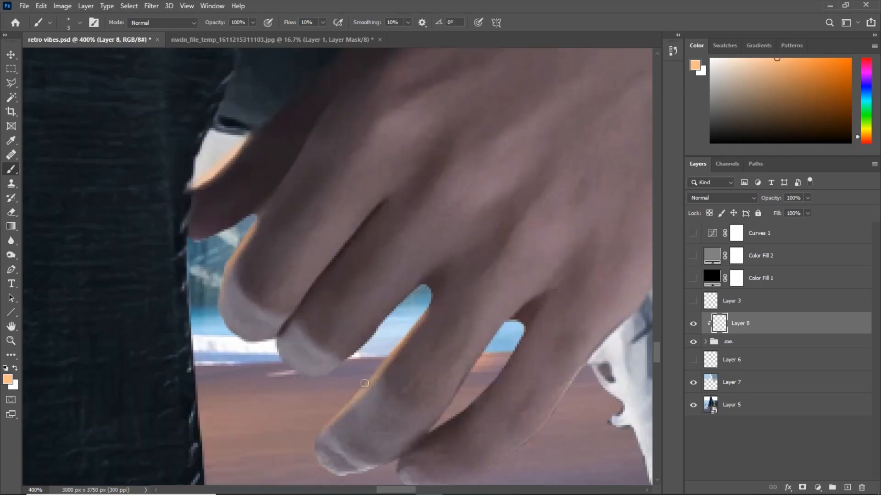
- Paint orange rim light along the rear trouser leg's outer edge down to the ankle
{"action": "key", "text": "ctrl+minus"}
{"action": "mouse_move", "coordinate": [457, 406]}
{"action": "left_mouse_down"}
{"action": "mouse_move", "coordinate": [514, 352]}
{"action": "mouse_move", "coordinate": [343, 67]}
{"action": "left_mouse_up"}
{"action": "key", "text": "bracketright"}
{"action": "mouse_move", "coordinate": [472, 227]}
{"action": "left_mouse_down"}
{"action": "mouse_move", "coordinate": [344, 417]}
{"action": "mouse_move", "coordinate": [394, 173]}
{"action": "left_mouse_up"}
{"action": "key", "text": "e"}
{"action": "key", "text": "b"}
{"action": "left_click_drag", "start_coordinate": [344, 230], "coordinate": [248, 410]}
{"action": "left_click_drag", "start_coordinate": [259, 388], "coordinate": [410, 188]}
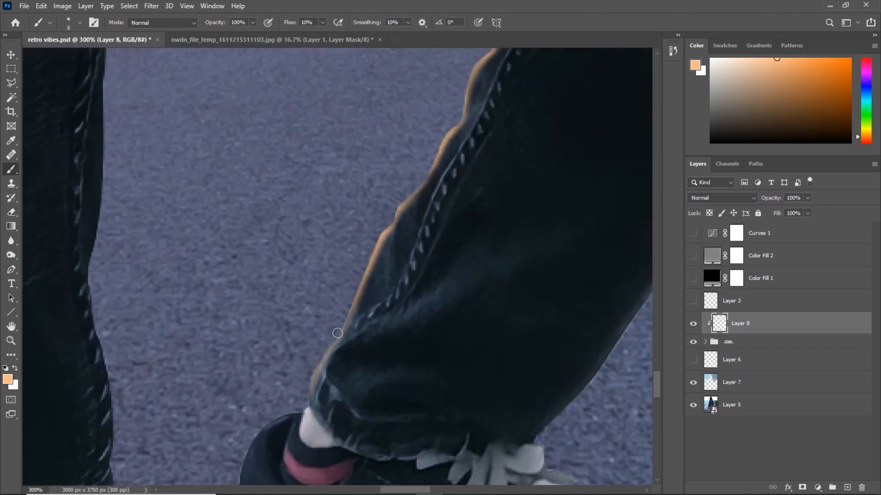
- Undo the last stroke and paint orange light along the rear cuff's fold and the shoe's heel edge
{"action": "key", "text": "ctrl+z"}
{"action": "left_click_drag", "start_coordinate": [318, 386], "coordinate": [366, 319]}
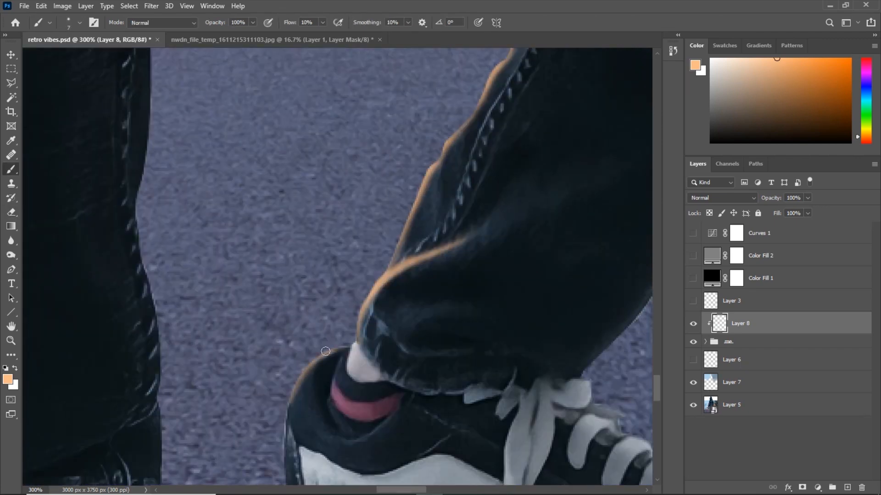
{"action": "left_click_drag", "start_coordinate": [405, 230], "coordinate": [390, 266]}
- Paint orange rim light along the edge of the white fur lining below the hand with a 15 px brush
{"action": "key", "text": "ctrl+0"}
{"action": "scroll", "coordinate": [344, 328], "scroll_direction": "up", "scroll_amount": 6}
{"action": "key", "text": "bracketright"}
{"action": "key", "text": "bracketright"}
{"action": "key", "text": "bracketright"}
{"action": "key", "text": "bracketright"}
{"action": "key", "text": "bracketright"}
{"action": "key", "text": "bracketright"}
{"action": "key", "text": "bracketright"}
{"action": "key", "text": "bracketright"}
{"action": "key", "text": "bracketright"}
{"action": "key", "text": "bracketright"}
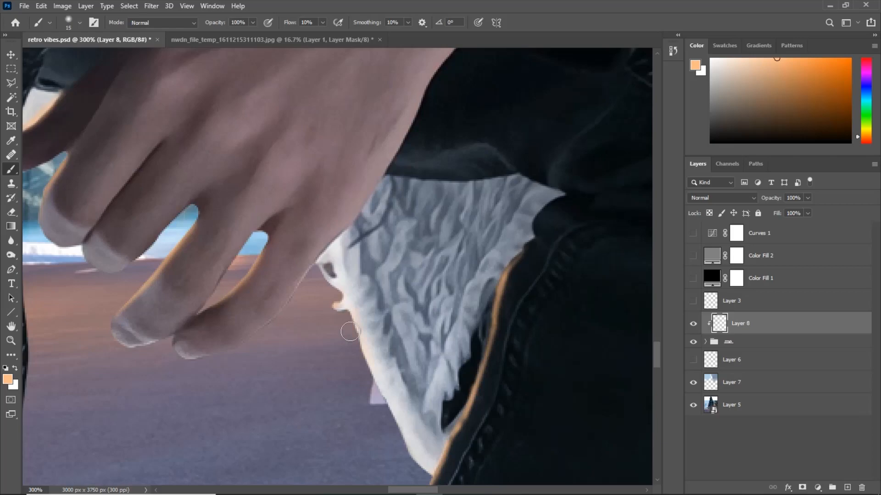
- Add orange rim light along the hood's top edge and the outer edge of the fur collar beside the face
{"action": "key", "text": "ctrl+0"}
{"action": "scroll", "coordinate": [364, 241], "scroll_direction": "up", "scroll_amount": 8}
{"action": "key", "text": "bracketright"}
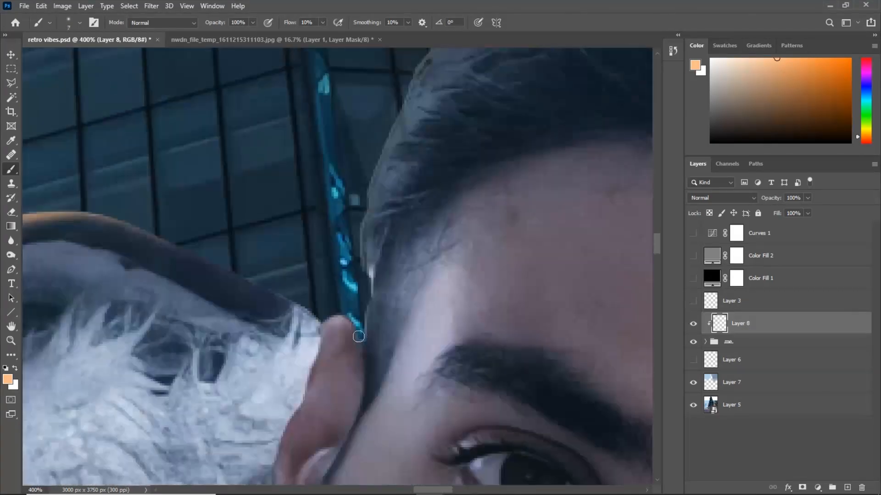
{"action": "scroll", "coordinate": [364, 204], "scroll_direction": "down", "scroll_amount": 8}
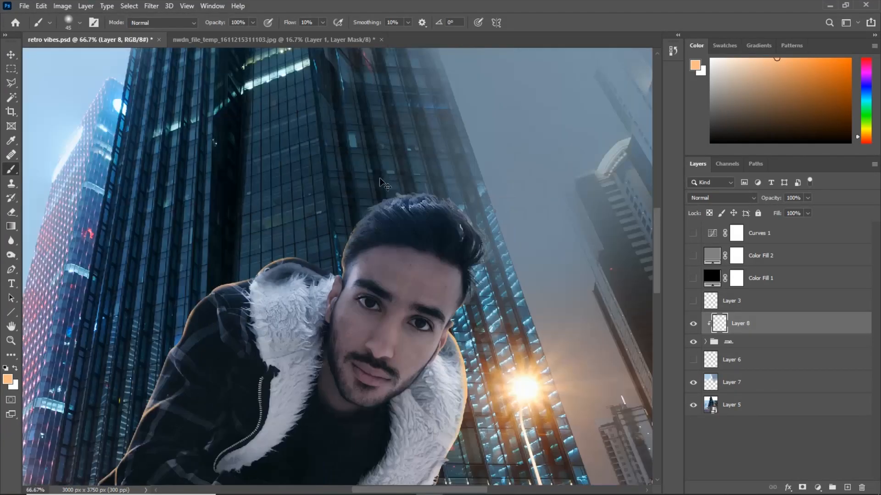
- Create a new clipped layer and paint a soft orange glow along the jacket's shoulder and sleeve with a 300 px brush
{"action": "key", "text": "bracketright"}
{"action": "key", "text": "bracketright"}
{"action": "key", "text": "bracketright"}
{"action": "key", "text": "bracketright"}
{"action": "key", "text": "bracketright"}
{"action": "key", "text": "bracketright"}
{"action": "key", "text": "bracketright"}
{"action": "key", "text": "bracketright"}
{"action": "key", "text": "bracketright"}
{"action": "key", "text": "bracketright"}
{"action": "scroll", "coordinate": [664, 338], "scroll_direction": "down", "scroll_amount": 1}
{"action": "left_click", "coordinate": [847, 488]}
{"action": "left_click", "coordinate": [759, 334], "text": "alt"}
{"action": "scroll", "coordinate": [344, 220], "scroll_direction": "up", "scroll_amount": 2}
{"action": "key", "text": "bracketright"}
{"action": "key", "text": "bracketright"}
{"action": "key", "text": "bracketright"}
{"action": "key", "text": "bracketright"}
{"action": "key", "text": "bracketright"}
{"action": "key", "text": "bracketright"}
{"action": "key", "text": "bracketright"}
{"action": "key", "text": "bracketright"}
{"action": "key", "text": "bracketright"}
{"action": "key", "text": "bracketright"}
{"action": "left_click_drag", "start_coordinate": [363, 183], "coordinate": [271, 330]}
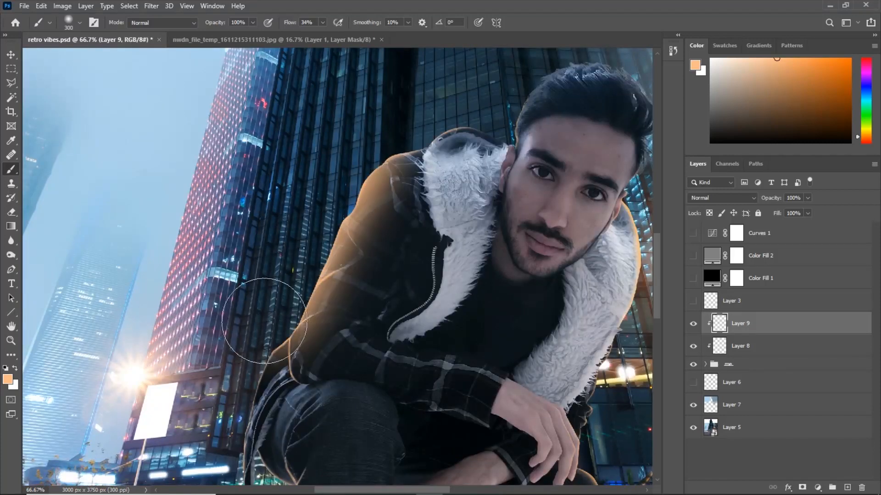
- Adjust the glow layer's Blend If range to remove its orange light from the darkest parts of the clothing
{"action": "double_click", "coordinate": [798, 324]}
{"action": "left_click_drag", "start_coordinate": [578, 41], "coordinate": [625, 43]}
{"action": "left_click_drag", "start_coordinate": [618, 258], "coordinate": [667, 258]}
{"action": "left_click_drag", "start_coordinate": [618, 258], "coordinate": [624, 259]}
{"action": "key", "text": "Return"}
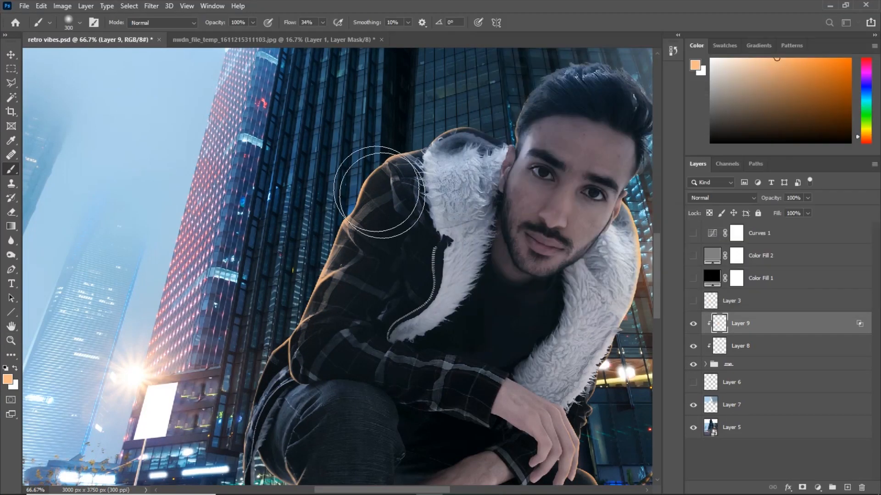
- Extend the soft orange glow down the trousers and, with a 50 px brush, onto the rear thigh beside the lower hand
{"action": "scroll", "coordinate": [311, 140], "scroll_direction": "down", "scroll_amount": 5}
{"action": "key", "text": "bracketright"}
{"action": "key", "text": "bracketright"}
{"action": "left_click_drag", "start_coordinate": [508, 246], "coordinate": [502, 299]}
{"action": "scroll", "coordinate": [479, 192], "scroll_direction": "up", "scroll_amount": 1}
{"action": "scroll", "coordinate": [479, 193], "scroll_direction": "up", "scroll_amount": 1}
{"action": "key", "text": "bracketleft"}
{"action": "key", "text": "bracketleft"}
{"action": "key", "text": "bracketleft"}
{"action": "key", "text": "bracketleft"}
{"action": "key", "text": "bracketleft"}
{"action": "key", "text": "bracketleft"}
{"action": "key", "text": "bracketleft"}
{"action": "key", "text": "bracketleft"}
{"action": "scroll", "coordinate": [537, 140], "scroll_direction": "right", "scroll_amount": 3}
{"action": "left_click_drag", "start_coordinate": [479, 205], "coordinate": [509, 206]}
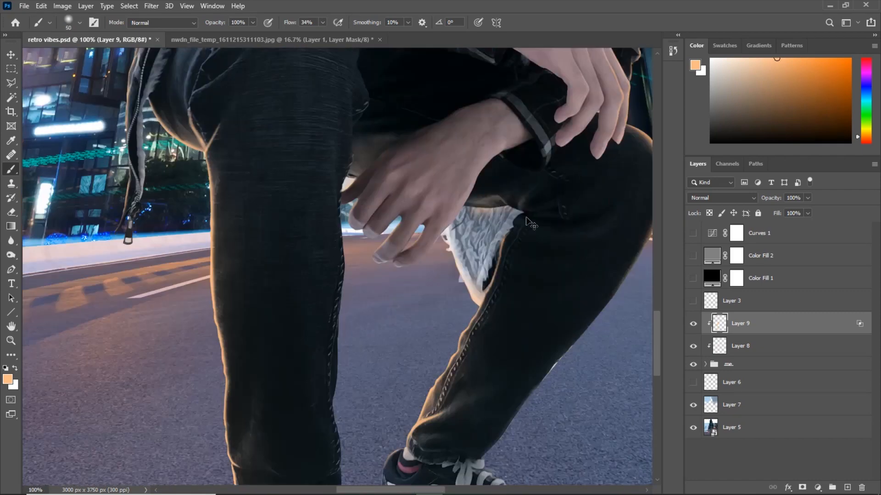
- Compare the whole composite with and without the orange glow layer and inspect the man's edges
{"action": "key", "text": "e"}
{"action": "key", "text": "b"}
{"action": "key", "text": "ctrl+0"}
{"action": "left_click", "coordinate": [693, 325]}
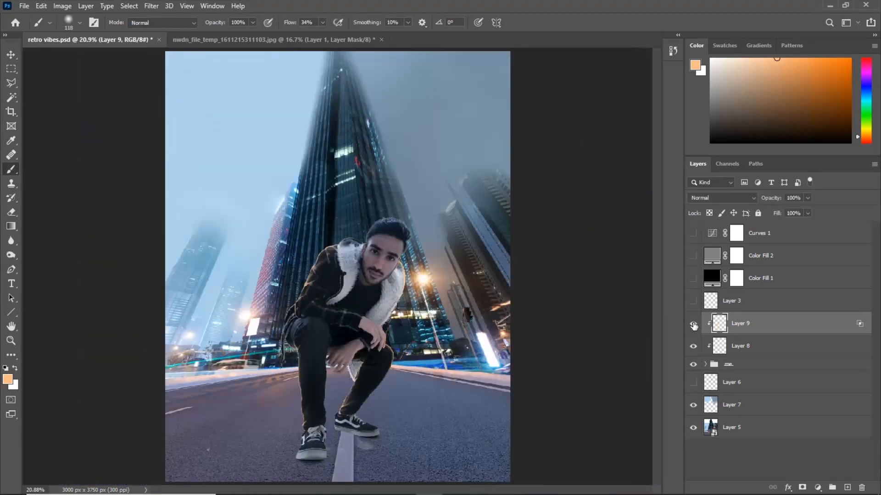
{"action": "left_click", "coordinate": [693, 324]}
{"action": "scroll", "coordinate": [390, 233], "scroll_direction": "up", "scroll_amount": 2}
{"action": "key", "text": "bracketright"}
{"action": "key", "text": "bracketright"}
{"action": "key", "text": "bracketright"}
{"action": "key", "text": "bracketright"}
{"action": "key", "text": "bracketright"}
{"action": "key", "text": "bracketright"}
{"action": "key", "text": "bracketright"}
{"action": "key", "text": "bracketright"}
{"action": "key", "text": "ctrl+0"}
{"action": "scroll", "coordinate": [504, 275], "scroll_direction": "up", "scroll_amount": 2}
{"action": "key", "text": "ctrl+0"}
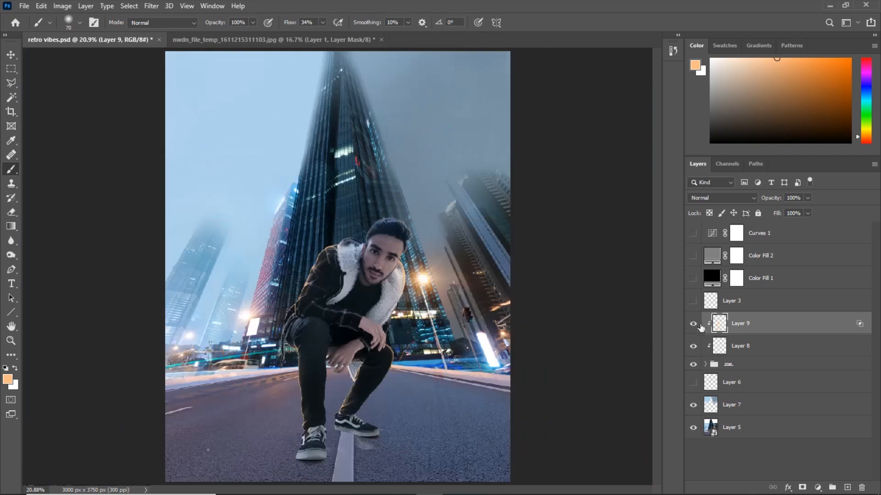
{"action": "scroll", "coordinate": [328, 283], "scroll_direction": "up", "scroll_amount": 4}
{"action": "key", "text": "bracketleft"}
{"action": "key", "text": "bracketleft"}
{"action": "key", "text": "bracketleft"}
{"action": "key", "text": "bracketleft"}
{"action": "key", "text": "bracketleft"}
{"action": "key", "text": "bracketleft"}
{"action": "key", "text": "bracketleft"}
{"action": "key", "text": "bracketleft"}
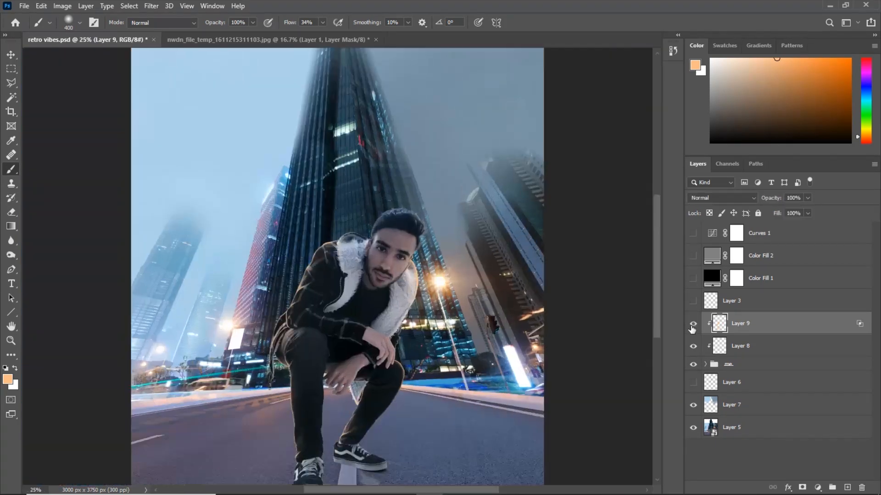
- Start a Tilt-Shift blur on Layer 7 and angle a focus band along the buildings on the image's right side
{"action": "left_click", "coordinate": [152, 5]}
{"action": "key", "text": "Escape"}
{"action": "left_click_drag", "start_coordinate": [381, 216], "coordinate": [243, 277]}
{"action": "left_click", "coordinate": [431, 265]}
{"action": "left_click_drag", "start_coordinate": [425, 206], "coordinate": [488, 258]}
{"action": "left_click_drag", "start_coordinate": [430, 264], "coordinate": [515, 273]}
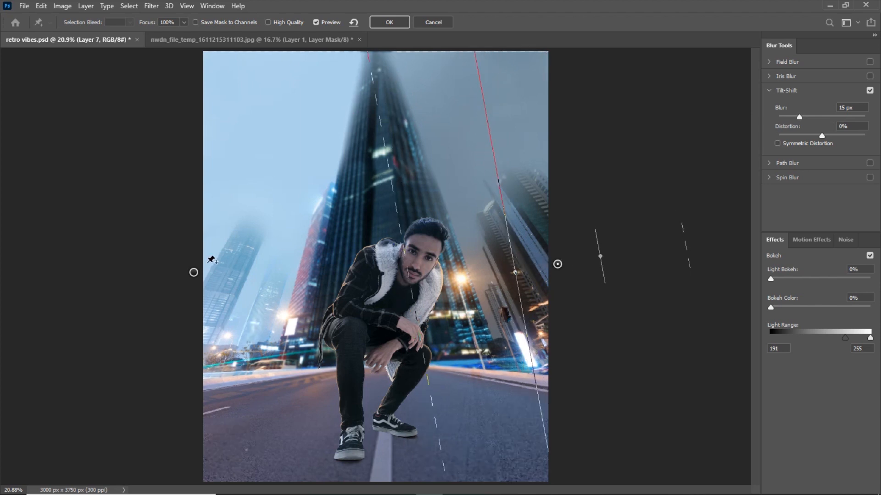
- Reposition the focus lines of the left tilt-shift band and move the right pin farther outside the image
{"action": "left_click", "coordinate": [194, 273]}
{"action": "left_click_drag", "start_coordinate": [239, 274], "coordinate": [253, 275]}
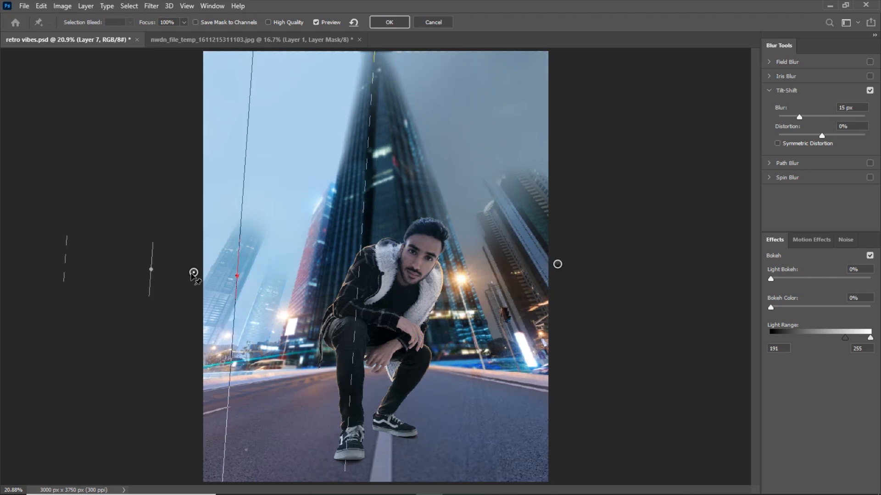
{"action": "left_click_drag", "start_coordinate": [236, 268], "coordinate": [205, 271]}
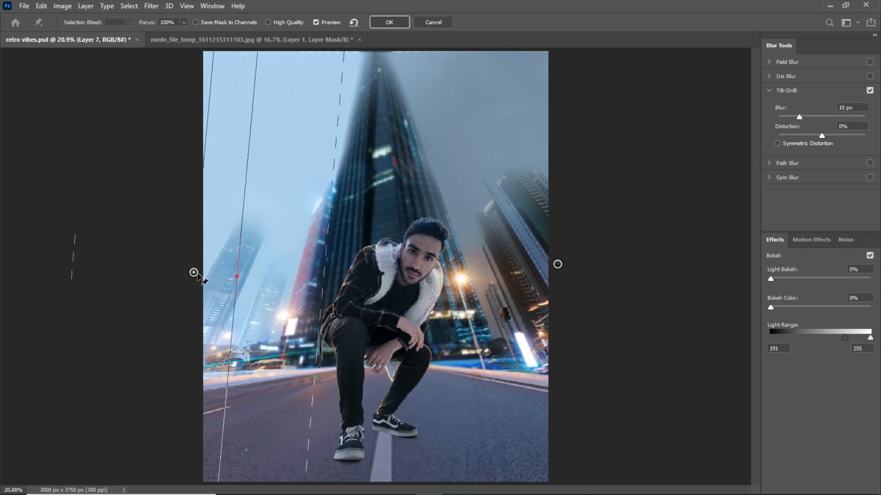
{"action": "mouse_move", "coordinate": [557, 264]}
{"action": "left_mouse_down"}
{"action": "mouse_move", "coordinate": [579, 261]}
{"action": "mouse_move", "coordinate": [561, 261]}
{"action": "left_mouse_up"}
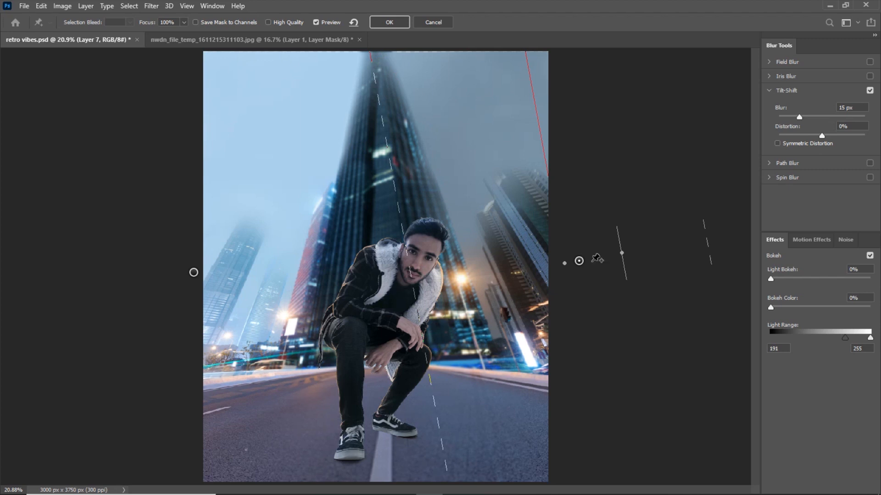
- Place a horizontal tilt-shift band on the road near the shoes and set its blur to 13 px
{"action": "left_click_drag", "start_coordinate": [807, 118], "coordinate": [812, 118]}
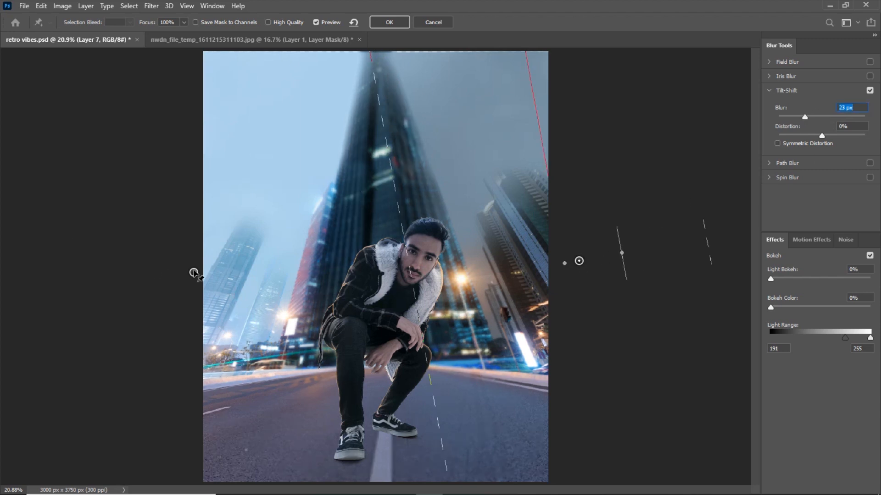
{"action": "left_click", "coordinate": [579, 261]}
{"action": "left_click_drag", "start_coordinate": [383, 440], "coordinate": [378, 460]}
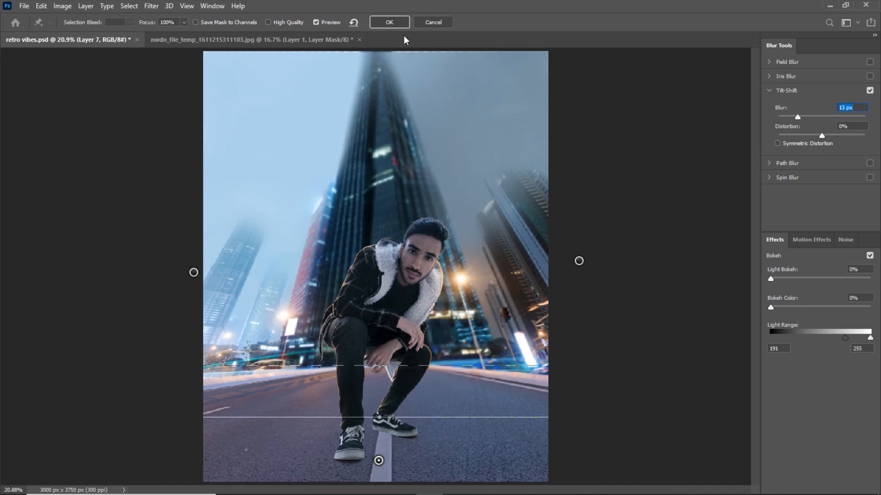
{"action": "left_click", "coordinate": [389, 22]}
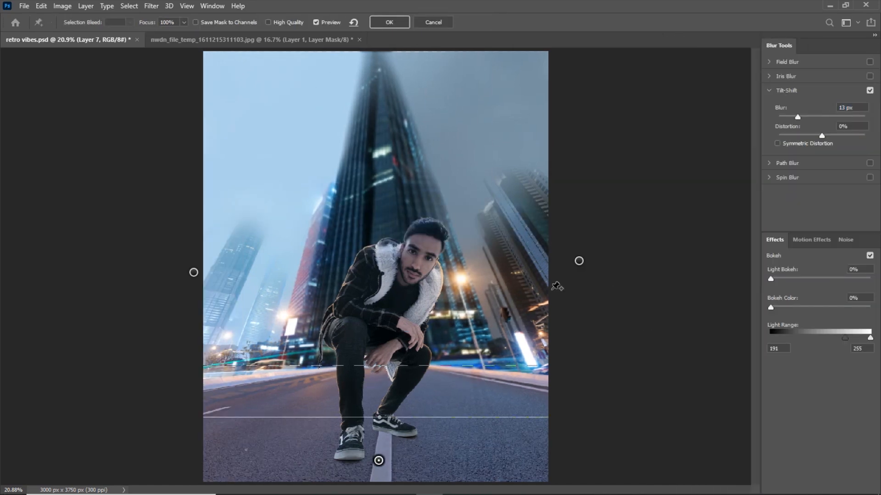
- Set the tilt-shift blur to 25 px and apply the filter to the background
{"action": "left_click", "coordinate": [579, 261]}
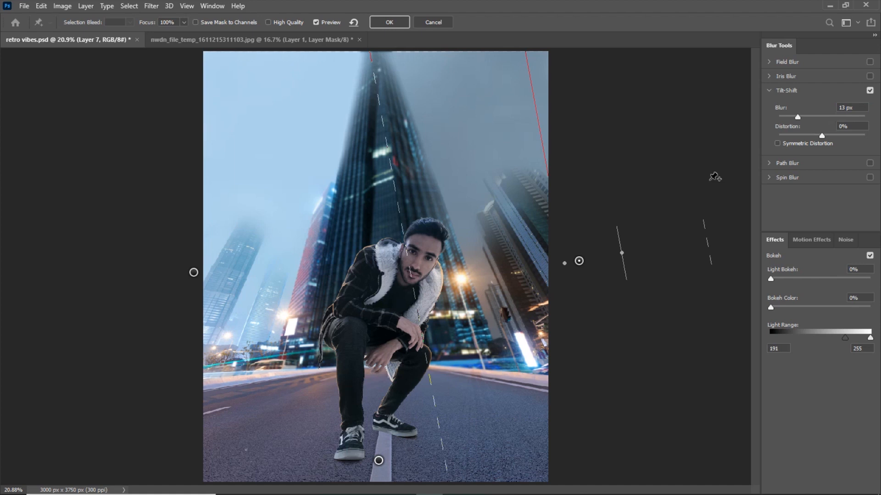
{"action": "type", "text": "25"}
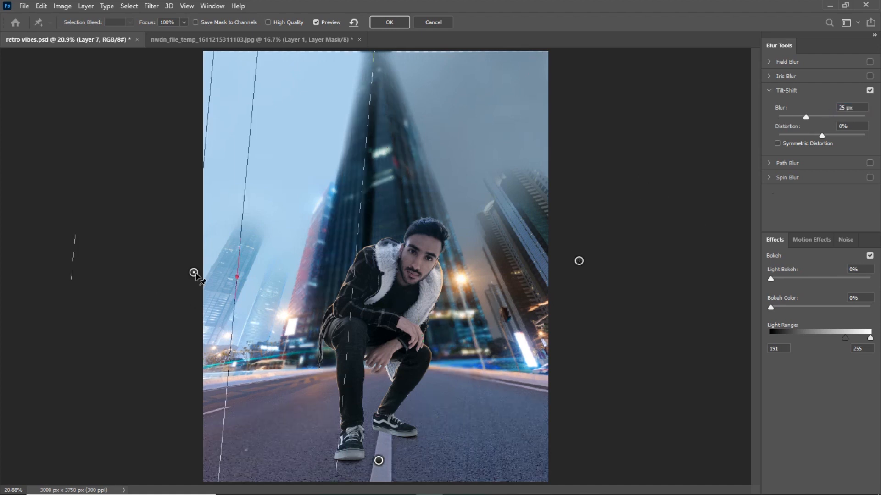
{"action": "left_click", "coordinate": [378, 461]}
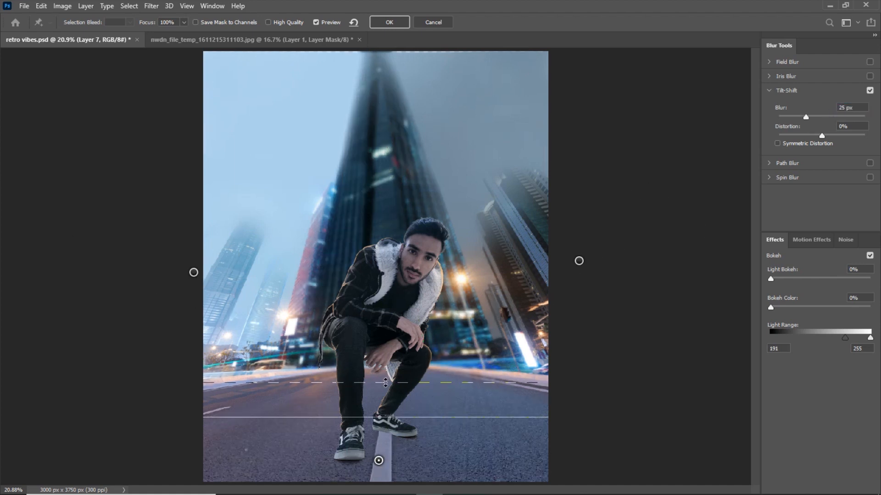
{"action": "left_click", "coordinate": [389, 23]}
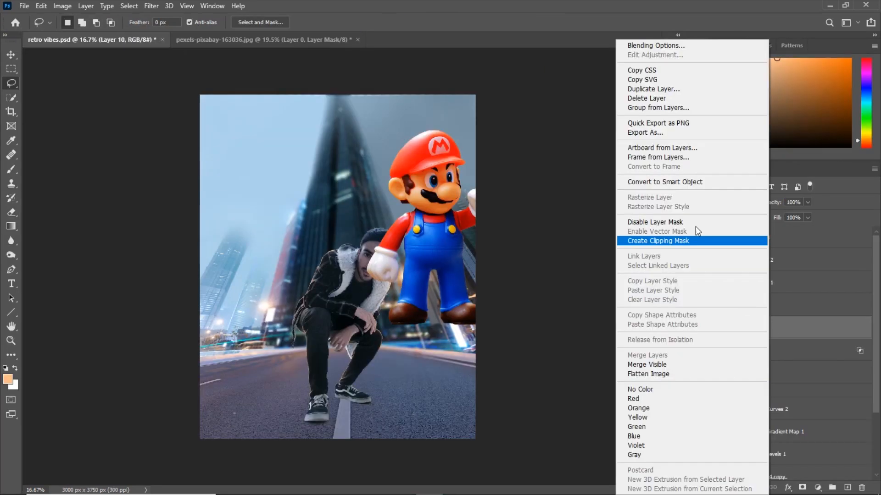
- Convert the masked Mario layer to a smart object and rename it M
{"action": "left_click", "coordinate": [686, 182]}
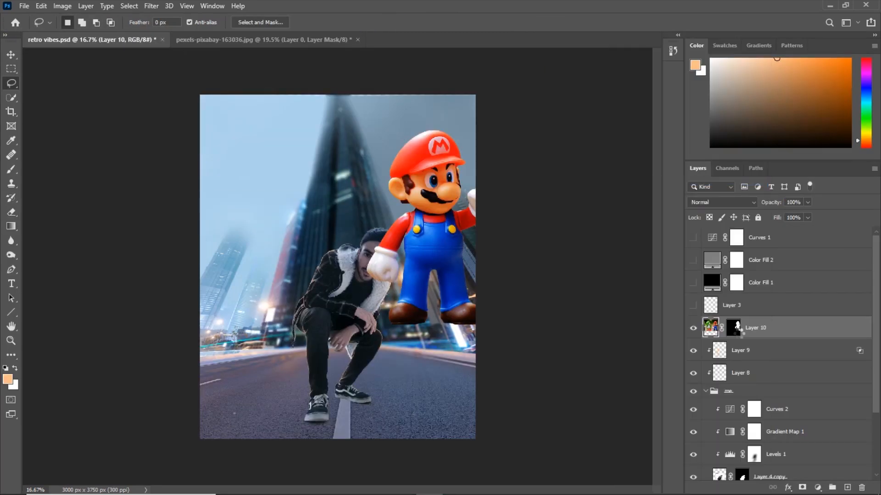
{"action": "double_click", "coordinate": [733, 328]}
{"action": "type", "text": "M"}
{"action": "key", "text": "Return"}
- Scale the Mario figure to about 55%, rotate it about 30°, and move it beside the crouching man
{"action": "key", "text": "ctrl+t"}
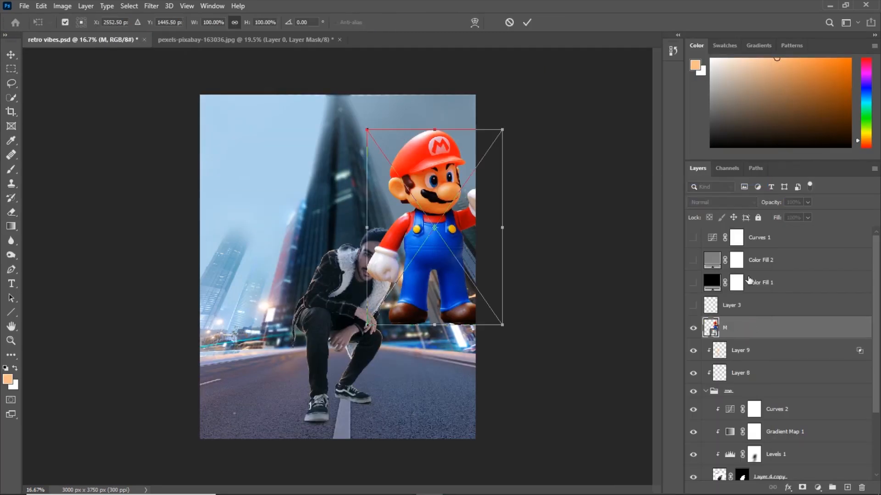
{"action": "left_click_drag", "start_coordinate": [450, 237], "coordinate": [312, 193]}
{"action": "left_click_drag", "start_coordinate": [361, 245], "coordinate": [370, 234]}
{"action": "left_click_drag", "start_coordinate": [326, 297], "coordinate": [315, 256]}
{"action": "left_click_drag", "start_coordinate": [295, 211], "coordinate": [262, 295]}
{"action": "left_click_drag", "start_coordinate": [432, 266], "coordinate": [417, 191]}
{"action": "left_click_drag", "start_coordinate": [262, 270], "coordinate": [407, 169]}
{"action": "left_click_drag", "start_coordinate": [432, 270], "coordinate": [466, 247]}
{"action": "left_click_drag", "start_coordinate": [333, 129], "coordinate": [357, 140]}
{"action": "left_click_drag", "start_coordinate": [448, 239], "coordinate": [472, 211]}
{"action": "left_click_drag", "start_coordinate": [427, 184], "coordinate": [433, 288]}
{"action": "left_click_drag", "start_coordinate": [425, 240], "coordinate": [438, 321]}
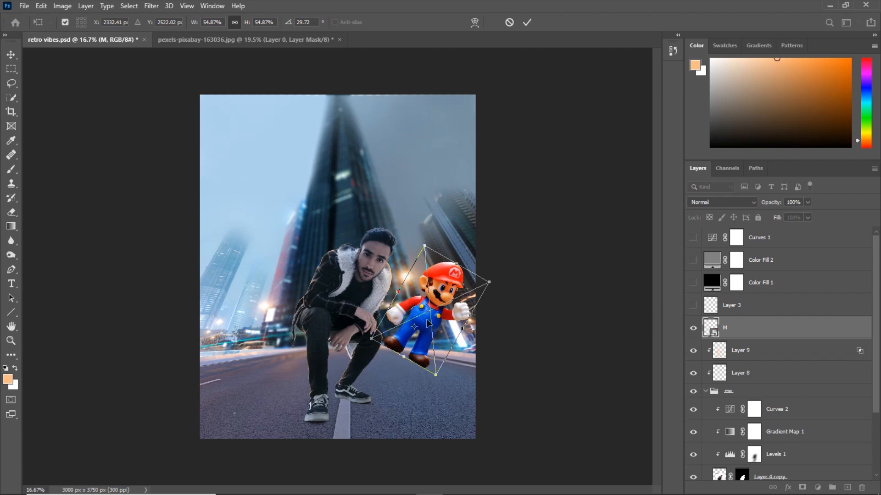
- Shrink Mario to about 44%, tilt him about 27°, and place him above the road beside the man's rear knee
{"action": "left_click_drag", "start_coordinate": [491, 287], "coordinate": [469, 297]}
{"action": "left_click_drag", "start_coordinate": [434, 317], "coordinate": [418, 314]}
{"action": "left_click_drag", "start_coordinate": [452, 334], "coordinate": [415, 329]}
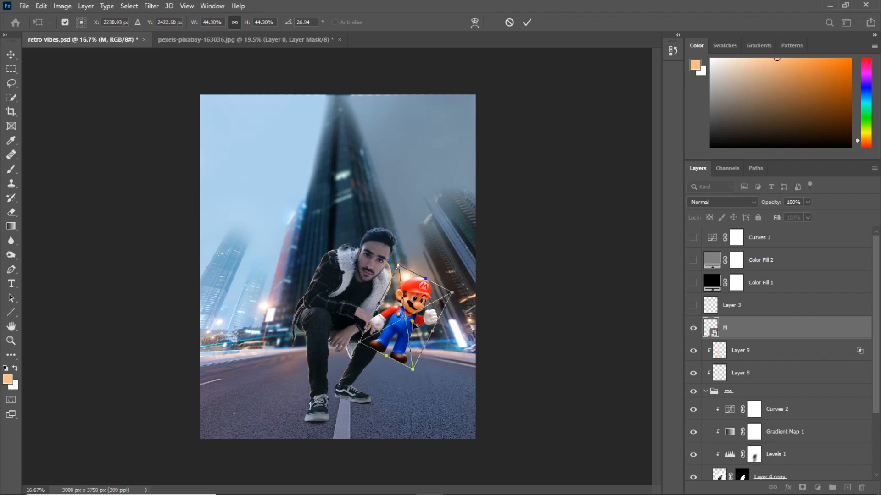
{"action": "mouse_move", "coordinate": [412, 326]}
{"action": "left_mouse_down"}
{"action": "mouse_move", "coordinate": [426, 351]}
{"action": "mouse_move", "coordinate": [437, 351]}
{"action": "left_mouse_up"}
{"action": "key", "text": "Return"}
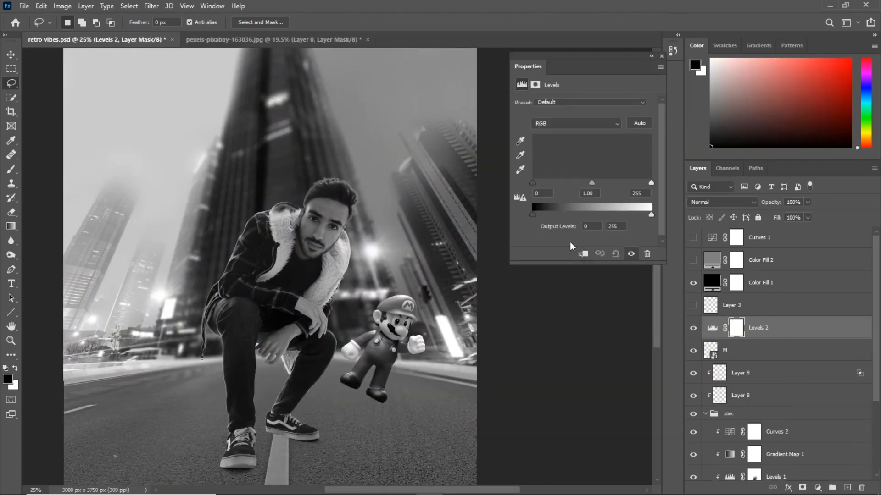
- Lower the output white level of the Levels adjustment above Mario and hide the black-and-white check layer
{"action": "left_click_drag", "start_coordinate": [651, 215], "coordinate": [630, 217]}
{"action": "left_click", "coordinate": [661, 56]}
{"action": "left_click", "coordinate": [693, 283]}
{"action": "double_click", "coordinate": [720, 329]}
{"action": "left_click", "coordinate": [661, 56]}
{"action": "left_click_drag", "start_coordinate": [693, 260], "coordinate": [693, 242]}
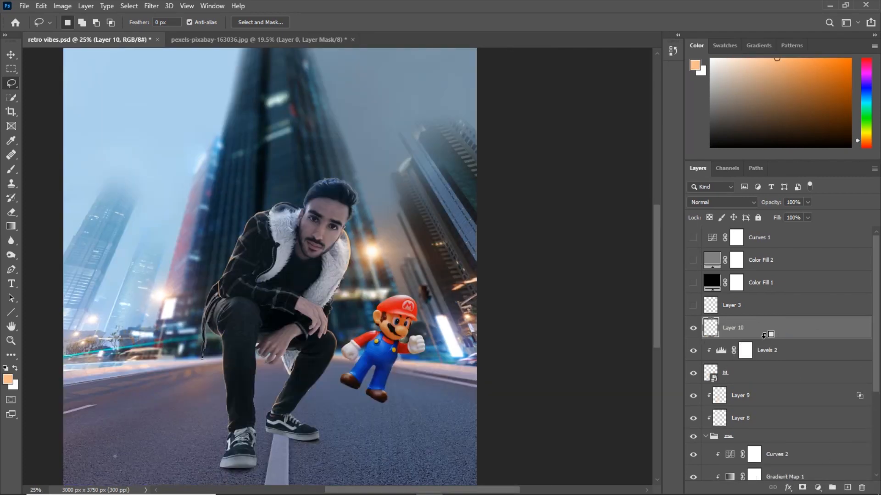
- Paint colours sampled from the image over Mario's cap and body on the new clipped layer
{"action": "key", "text": "b"}
{"action": "left_click", "coordinate": [419, 374], "text": "alt"}
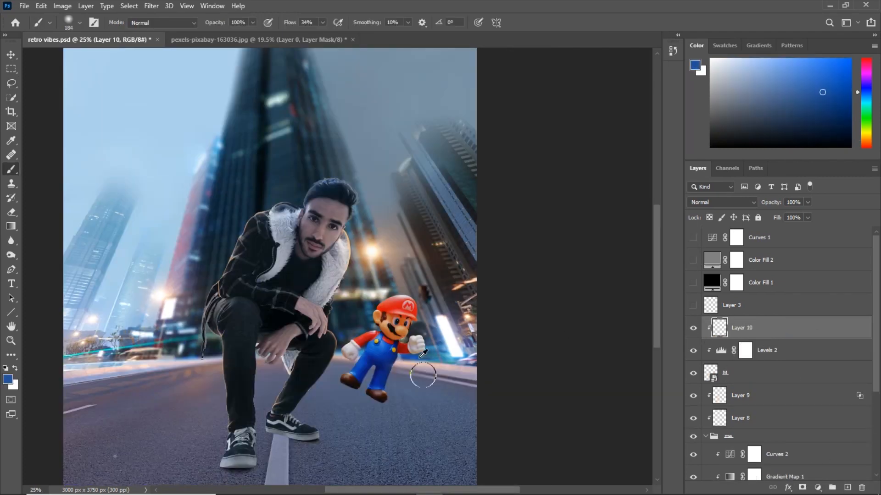
{"action": "left_click", "coordinate": [390, 294], "text": "alt"}
{"action": "left_click_drag", "start_coordinate": [413, 295], "coordinate": [428, 395]}
{"action": "left_click", "coordinate": [425, 398], "text": "alt"}
{"action": "left_click_drag", "start_coordinate": [403, 312], "coordinate": [383, 386]}
- Change the blend mode of Mario's painted colour layer and lower its opacity
{"action": "left_click", "coordinate": [722, 203]}
{"action": "left_click", "coordinate": [697, 460]}
{"action": "left_click_drag", "start_coordinate": [771, 203], "coordinate": [731, 202]}
- Create another clipped layer above Mario and brush white light onto him
{"action": "scroll", "coordinate": [459, 380], "scroll_direction": "up", "scroll_amount": 3}
{"action": "left_click", "coordinate": [847, 488]}
{"action": "key", "text": "ctrl+alt+g"}
{"action": "right_click", "coordinate": [393, 249], "text": "alt"}
{"action": "left_click", "coordinate": [711, 59]}
{"action": "scroll", "coordinate": [339, 217], "scroll_direction": "up", "scroll_amount": 2}
{"action": "right_click", "coordinate": [329, 273], "text": "alt"}
{"action": "mouse_move", "coordinate": [340, 205]}
{"action": "left_mouse_down"}
{"action": "mouse_move", "coordinate": [340, 235]}
{"action": "mouse_move", "coordinate": [367, 90]}
{"action": "left_mouse_up"}
- Paint soft white rim light along the outer edge of Mario's cap with the brush flow at 6%
{"action": "scroll", "coordinate": [340, 235], "scroll_direction": "up", "scroll_amount": 1}
{"action": "key", "text": "shift+0"}
{"action": "key", "text": "shift+6"}
{"action": "mouse_move", "coordinate": [372, 168]}
{"action": "left_mouse_down"}
{"action": "mouse_move", "coordinate": [388, 262]}
{"action": "mouse_move", "coordinate": [340, 104]}
{"action": "mouse_move", "coordinate": [382, 328]}
{"action": "mouse_move", "coordinate": [353, 102]}
{"action": "mouse_move", "coordinate": [392, 285]}
{"action": "left_mouse_up"}
{"action": "key", "text": "]"}
{"action": "key", "text": "["}
{"action": "key", "text": "["}
{"action": "key", "text": "["}
{"action": "key", "text": "]"}
{"action": "key", "text": "]"}
{"action": "key", "text": "]"}
{"action": "key", "text": "]"}
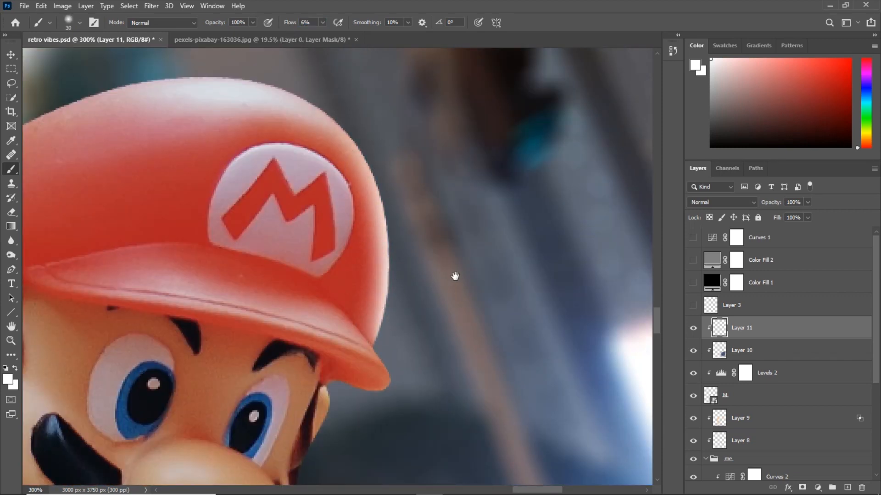
- Paint a finer white rim highlight along the lower outer edge of Mario's cap and compare it with the light layer hidden
{"action": "left_click_drag", "start_coordinate": [455, 276], "coordinate": [462, 240]}
{"action": "scroll", "coordinate": [395, 312], "scroll_direction": "up", "scroll_amount": 1}
{"action": "key", "text": "["}
{"action": "key", "text": "["}
{"action": "key", "text": "["}
{"action": "key", "text": "["}
{"action": "key", "text": "["}
{"action": "key", "text": "["}
{"action": "key", "text": "["}
{"action": "key", "text": "["}
{"action": "key", "text": "["}
{"action": "key", "text": "["}
{"action": "left_click_drag", "start_coordinate": [379, 316], "coordinate": [396, 355]}
{"action": "left_click_drag", "start_coordinate": [409, 314], "coordinate": [447, 201]}
{"action": "key", "text": "ctrl+minus"}
{"action": "key", "text": "ctrl+minus"}
{"action": "key", "text": "ctrl+minus"}
{"action": "left_click", "coordinate": [693, 329]}
{"action": "left_click", "coordinate": [693, 328]}
- Paint a thin white rim light along the outer edge of Mario's ear and sideburn
{"action": "key", "text": "ctrl+plus"}
{"action": "key", "text": "ctrl+plus"}
{"action": "key", "text": "ctrl+plus"}
{"action": "key", "text": "]"}
{"action": "scroll", "coordinate": [355, 253], "scroll_direction": "down", "scroll_amount": 1}
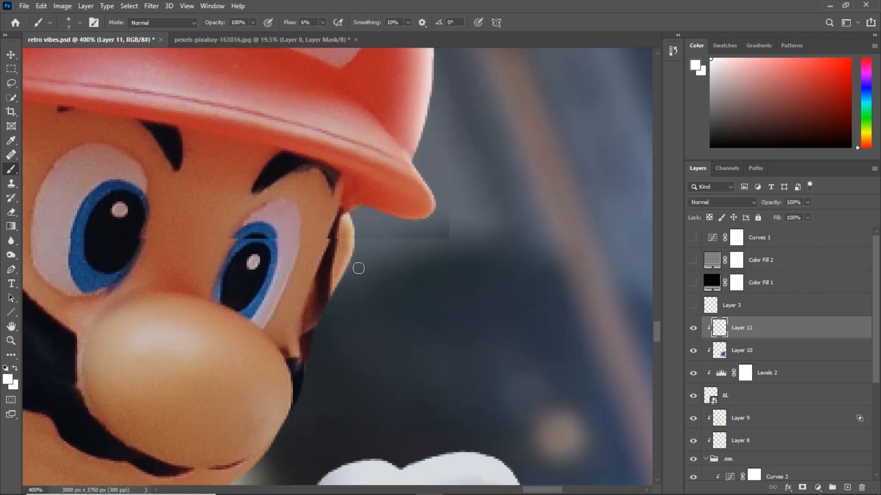
{"action": "key", "text": "ctrl+plus"}
{"action": "key", "text": "["}
{"action": "key", "text": "["}
{"action": "left_click_drag", "start_coordinate": [331, 287], "coordinate": [345, 231]}
{"action": "left_click_drag", "start_coordinate": [317, 337], "coordinate": [377, 248]}
{"action": "key", "text": "]"}
{"action": "key", "text": "]"}
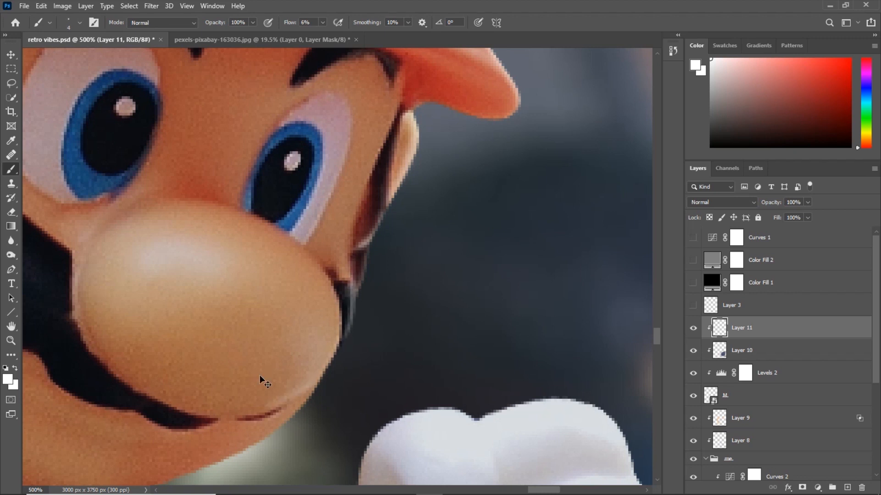
- Brush a faint white highlight along the outer edge of Mario's nose with a small brush
{"action": "scroll", "coordinate": [259, 379], "scroll_direction": "down", "scroll_amount": 1}
{"action": "key", "text": "["}
{"action": "key", "text": "["}
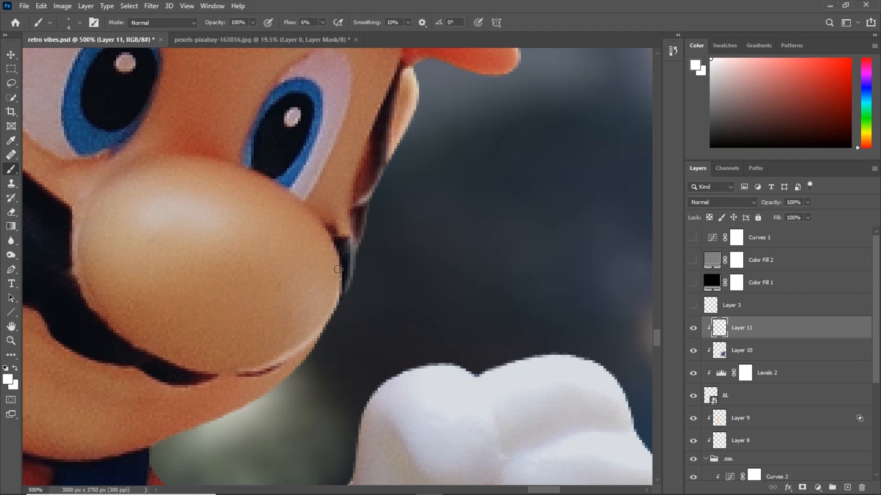
{"action": "key", "text": "e"}
{"action": "key", "text": "ctrl+minus"}
{"action": "key", "text": "ctrl+minus"}
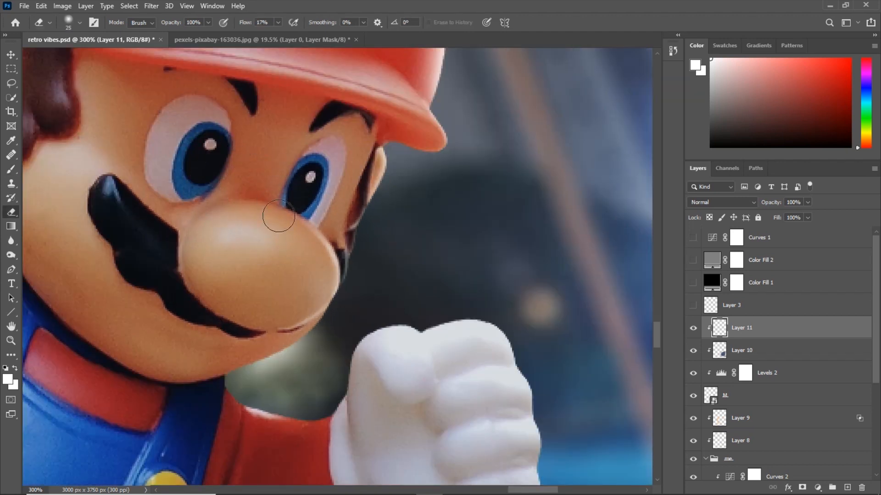
- Paint thin rim light along Mario's chin and the upper edge of his red sleeve beside the raised glove
{"action": "key", "text": "b"}
{"action": "key", "text": "ctrl+plus"}
{"action": "scroll", "coordinate": [352, 222], "scroll_direction": "down", "scroll_amount": 1}
{"action": "key", "text": "bracketleft"}
{"action": "key", "text": "bracketleft"}
{"action": "key", "text": "bracketleft"}
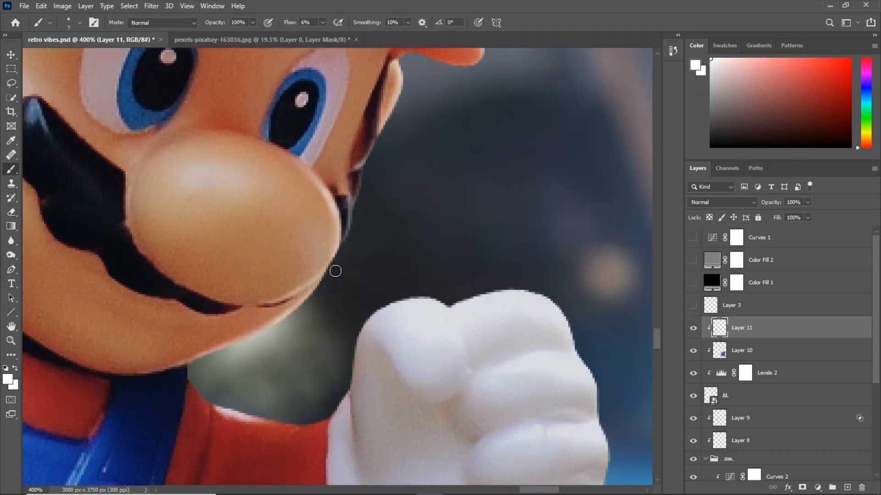
{"action": "scroll", "coordinate": [215, 381], "scroll_direction": "down", "scroll_amount": 1}
{"action": "left_click_drag", "start_coordinate": [256, 392], "coordinate": [324, 398]}
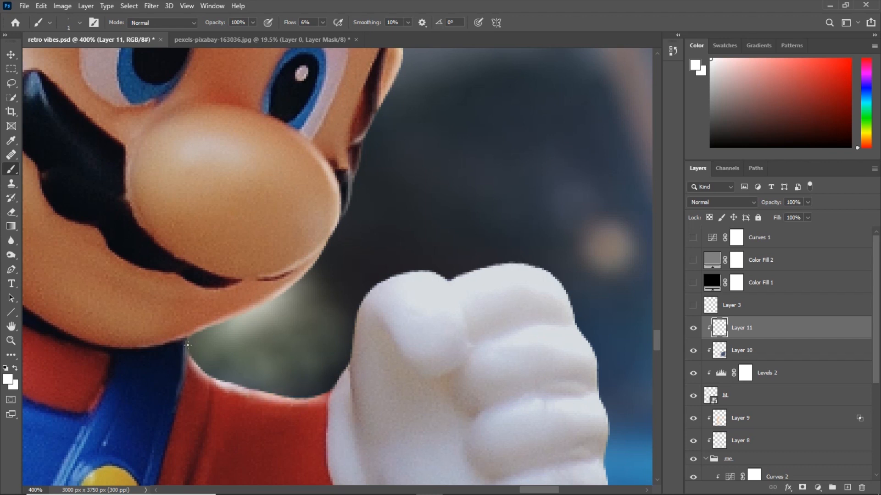
- Undo the last stroke and touch up the rim light along the outer edges of Mario's upper body and cap
{"action": "key", "text": "ctrl+z"}
{"action": "left_click_drag", "start_coordinate": [405, 296], "coordinate": [240, 246]}
{"action": "key", "text": "ctrl+minus"}
{"action": "key", "text": "ctrl+minus"}
{"action": "key", "text": "ctrl+minus"}
{"action": "mouse_move", "coordinate": [318, 303]}
{"action": "left_mouse_down"}
{"action": "mouse_move", "coordinate": [321, 387]}
{"action": "mouse_move", "coordinate": [309, 275]}
{"action": "left_mouse_up"}
{"action": "key", "text": "ctrl+plus"}
{"action": "key", "text": "ctrl+plus"}
{"action": "key", "text": "ctrl+plus"}
{"action": "key", "text": "["}
{"action": "key", "text": "bracketright"}
{"action": "key", "text": "ctrl+minus"}
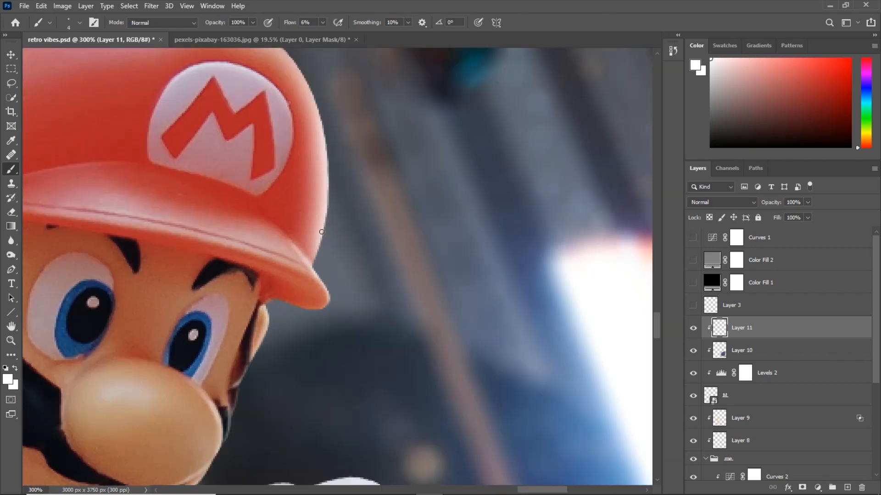
{"action": "key", "text": "e"}
{"action": "key", "text": "ctrl+minus"}
{"action": "key", "text": "ctrl+minus"}
{"action": "key", "text": "ctrl+minus"}
{"action": "key", "text": "ctrl+minus"}
- Paint white rim light down the outer side of Mario's blue overalls at the hip and upper leg
{"action": "key", "text": "b"}
{"action": "key", "text": "ctrl+plus"}
{"action": "mouse_move", "coordinate": [374, 395]}
{"action": "left_mouse_down"}
{"action": "mouse_move", "coordinate": [374, 315]}
{"action": "mouse_move", "coordinate": [441, 280]}
{"action": "left_mouse_up"}
{"action": "key", "text": "ctrl+plus"}
{"action": "key", "text": "ctrl+plus"}
{"action": "key", "text": "ctrl+plus"}
{"action": "key", "text": "bracketleft"}
{"action": "key", "text": "bracketleft"}
{"action": "key", "text": "bracketleft"}
{"action": "key", "text": "bracketleft"}
{"action": "key", "text": "bracketleft"}
{"action": "key", "text": "bracketleft"}
{"action": "mouse_move", "coordinate": [348, 353]}
{"action": "left_mouse_down"}
{"action": "mouse_move", "coordinate": [315, 410]}
{"action": "mouse_move", "coordinate": [300, 464]}
{"action": "left_mouse_up"}
{"action": "key", "text": "ctrl+minus"}
{"action": "left_click_drag", "start_coordinate": [318, 415], "coordinate": [319, 345]}
- Extend the thin rim light down the outer trouser leg to the cuff, undoing and erasing stray strokes
{"action": "key", "text": "e"}
{"action": "key", "text": "b"}
{"action": "key", "text": "bracketleft"}
{"action": "mouse_move", "coordinate": [329, 273]}
{"action": "left_mouse_down"}
{"action": "mouse_move", "coordinate": [309, 337]}
{"action": "mouse_move", "coordinate": [376, 186]}
{"action": "mouse_move", "coordinate": [280, 397]}
{"action": "mouse_move", "coordinate": [368, 240]}
{"action": "left_mouse_up"}
{"action": "key", "text": "ctrl+plus"}
{"action": "key", "text": "bracketleft"}
{"action": "key", "text": "bracketleft"}
{"action": "key", "text": "bracketleft"}
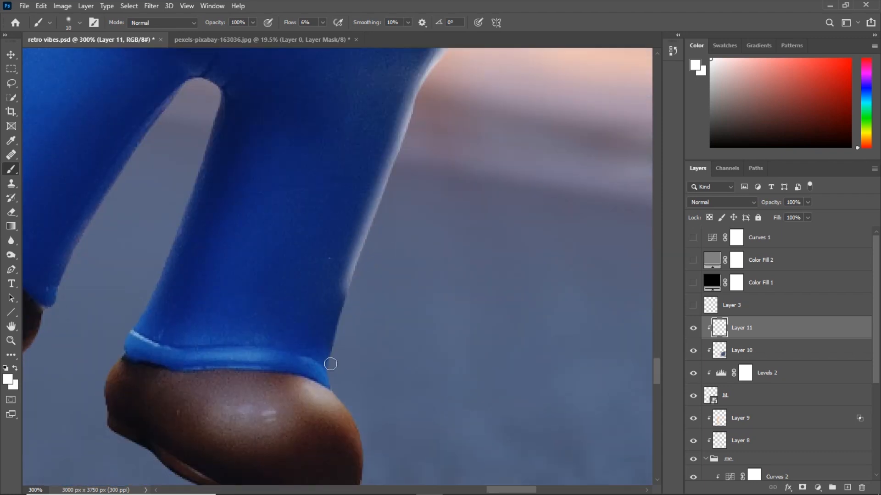
{"action": "key", "text": "bracketright"}
{"action": "mouse_move", "coordinate": [332, 359]}
{"action": "left_mouse_down"}
{"action": "mouse_move", "coordinate": [352, 261]}
{"action": "mouse_move", "coordinate": [378, 213]}
{"action": "left_mouse_up"}
{"action": "key", "text": "ctrl+z"}
{"action": "key", "text": "ctrl+z"}
{"action": "key", "text": "e"}
{"action": "left_click_drag", "start_coordinate": [330, 319], "coordinate": [351, 234]}
{"action": "key", "text": "b"}
{"action": "left_click_drag", "start_coordinate": [334, 359], "coordinate": [359, 264]}
{"action": "left_click_drag", "start_coordinate": [336, 377], "coordinate": [389, 166]}
- Widen the glow along Mario's outer trouser leg with a larger soft white brush
{"action": "key", "text": "ctrl+minus"}
{"action": "key", "text": "bracketright"}
{"action": "key", "text": "bracketright"}
{"action": "key", "text": "bracketright"}
{"action": "key", "text": "bracketright"}
{"action": "key", "text": "bracketright"}
{"action": "key", "text": "bracketright"}
{"action": "key", "text": "bracketright"}
{"action": "key", "text": "bracketright"}
{"action": "left_click_drag", "start_coordinate": [355, 321], "coordinate": [415, 185]}
{"action": "left_click_drag", "start_coordinate": [337, 326], "coordinate": [391, 153]}
{"action": "key", "text": "bracketright"}
{"action": "key", "text": "bracketright"}
{"action": "key", "text": "bracketright"}
{"action": "key", "text": "bracketright"}
{"action": "key", "text": "bracketright"}
{"action": "key", "text": "bracketright"}
{"action": "key", "text": "bracketright"}
{"action": "key", "text": "bracketright"}
{"action": "left_click_drag", "start_coordinate": [367, 295], "coordinate": [409, 113]}
{"action": "left_click_drag", "start_coordinate": [407, 295], "coordinate": [383, 191]}
- Paint a fine white rim light along the outer heel edge of Mario's brown shoe below the lit trouser leg
{"action": "key", "text": "ctrl+plus"}
{"action": "key", "text": "ctrl+plus"}
{"action": "key", "text": "bracketleft"}
{"action": "key", "text": "bracketleft"}
{"action": "key", "text": "bracketleft"}
{"action": "key", "text": "bracketleft"}
{"action": "key", "text": "bracketleft"}
{"action": "key", "text": "bracketleft"}
{"action": "key", "text": "bracketleft"}
{"action": "key", "text": "bracketleft"}
{"action": "key", "text": "bracketleft"}
{"action": "key", "text": "bracketleft"}
{"action": "key", "text": "bracketleft"}
{"action": "key", "text": "bracketleft"}
{"action": "key", "text": "bracketleft"}
{"action": "key", "text": "bracketleft"}
{"action": "key", "text": "bracketleft"}
{"action": "mouse_move", "coordinate": [298, 248]}
{"action": "left_mouse_down"}
{"action": "mouse_move", "coordinate": [316, 356]}
{"action": "mouse_move", "coordinate": [328, 313]}
{"action": "left_mouse_up"}
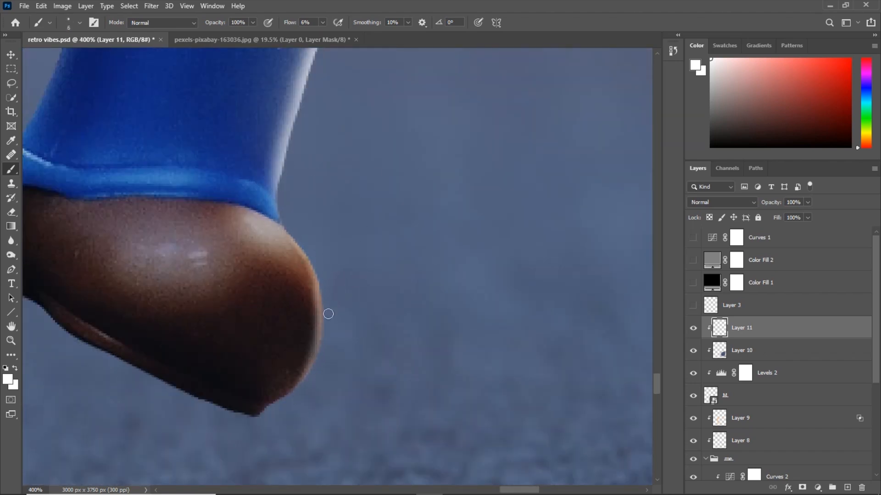
- Compare the whole Mario figure with the rim light layer hidden and shown
{"action": "key", "text": "ctrl+minus"}
{"action": "key", "text": "ctrl+minus"}
{"action": "key", "text": "ctrl+minus"}
{"action": "key", "text": "ctrl+minus"}
{"action": "key", "text": "ctrl+minus"}
{"action": "left_click_drag", "start_coordinate": [504, 390], "coordinate": [269, 183]}
{"action": "left_click", "coordinate": [693, 330]}
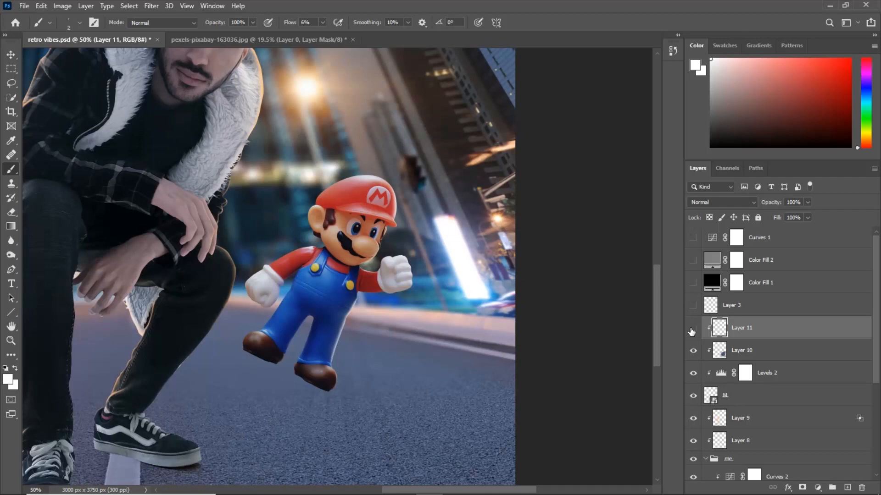
{"action": "left_click", "coordinate": [693, 329]}
- Paint soft white rim light along the inner edge of Mario's other trouser leg, from the crotch down to the cuff
{"action": "key", "text": "ctrl+plus"}
{"action": "key", "text": "ctrl+plus"}
{"action": "key", "text": "ctrl+plus"}
{"action": "key", "text": "ctrl+plus"}
{"action": "key", "text": "bracketright"}
{"action": "key", "text": "bracketright"}
{"action": "key", "text": "bracketright"}
{"action": "key", "text": "bracketright"}
{"action": "key", "text": "bracketright"}
{"action": "key", "text": "bracketright"}
{"action": "key", "text": "bracketright"}
{"action": "key", "text": "bracketright"}
{"action": "key", "text": "bracketright"}
{"action": "mouse_move", "coordinate": [397, 186]}
{"action": "left_mouse_down"}
{"action": "mouse_move", "coordinate": [277, 362]}
{"action": "mouse_move", "coordinate": [400, 171]}
{"action": "left_mouse_up"}
{"action": "key", "text": "bracketleft"}
{"action": "left_click_drag", "start_coordinate": [358, 213], "coordinate": [265, 390]}
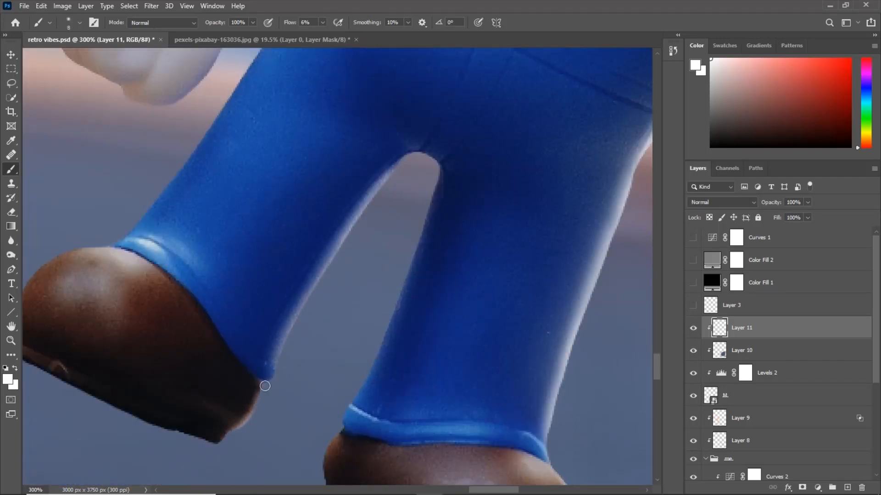
- Paint fine white rim light along Mario's inner shoe edge, the underside of his red sleeve and the lower edge of his glove
{"action": "left_click_drag", "start_coordinate": [236, 427], "coordinate": [270, 381]}
{"action": "scroll", "coordinate": [297, 342], "scroll_direction": "down", "scroll_amount": 5}
{"action": "scroll", "coordinate": [360, 241], "scroll_direction": "up", "scroll_amount": 5}
{"action": "key", "text": "bracketright"}
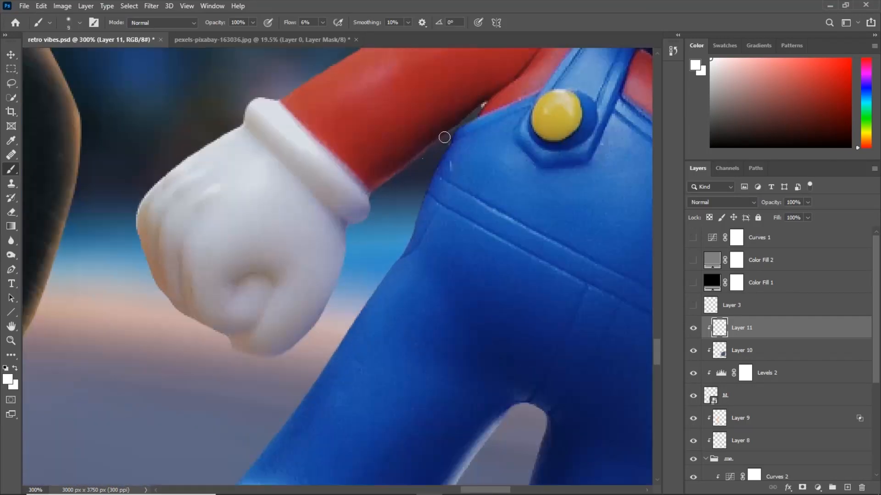
{"action": "key", "text": "bracketleft"}
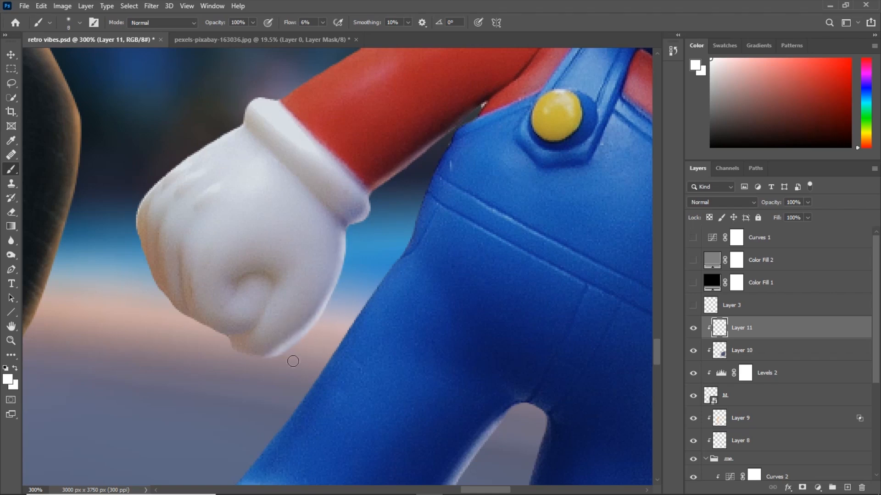
{"action": "scroll", "coordinate": [234, 347], "scroll_direction": "down", "scroll_amount": 7}
{"action": "scroll", "coordinate": [337, 266], "scroll_direction": "up", "scroll_amount": 1}
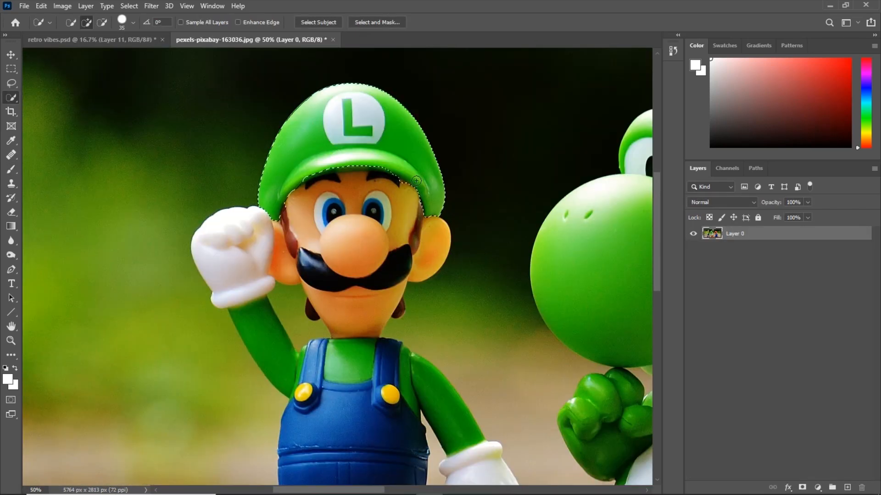
- Select the whole Luigi figure from cap to shoes with the Quick Selection tool
{"action": "left_click_drag", "start_coordinate": [340, 294], "coordinate": [354, 321]}
{"action": "left_click_drag", "start_coordinate": [266, 335], "coordinate": [394, 363]}
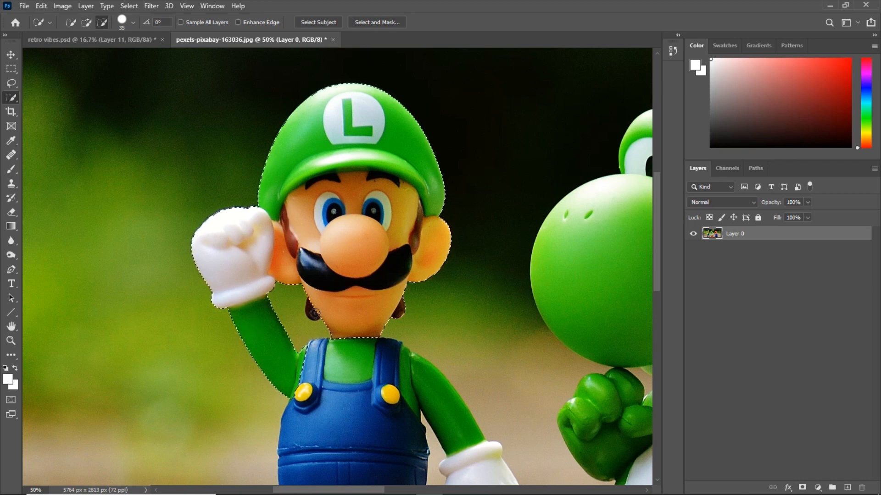
{"action": "left_click_drag", "start_coordinate": [458, 413], "coordinate": [452, 298]}
{"action": "mouse_move", "coordinate": [468, 367]}
{"action": "left_mouse_down"}
{"action": "mouse_move", "coordinate": [489, 409]}
{"action": "mouse_move", "coordinate": [476, 416]}
{"action": "left_mouse_up"}
{"action": "left_click_drag", "start_coordinate": [463, 429], "coordinate": [450, 314]}
{"action": "mouse_move", "coordinate": [341, 209]}
{"action": "left_mouse_down"}
{"action": "mouse_move", "coordinate": [360, 252]}
{"action": "mouse_move", "coordinate": [289, 445]}
{"action": "left_mouse_up"}
{"action": "mouse_move", "coordinate": [398, 479]}
{"action": "left_mouse_down"}
{"action": "mouse_move", "coordinate": [382, 476]}
{"action": "mouse_move", "coordinate": [385, 322]}
{"action": "left_mouse_up"}
{"action": "scroll", "coordinate": [375, 320], "scroll_direction": "up", "scroll_amount": 3}
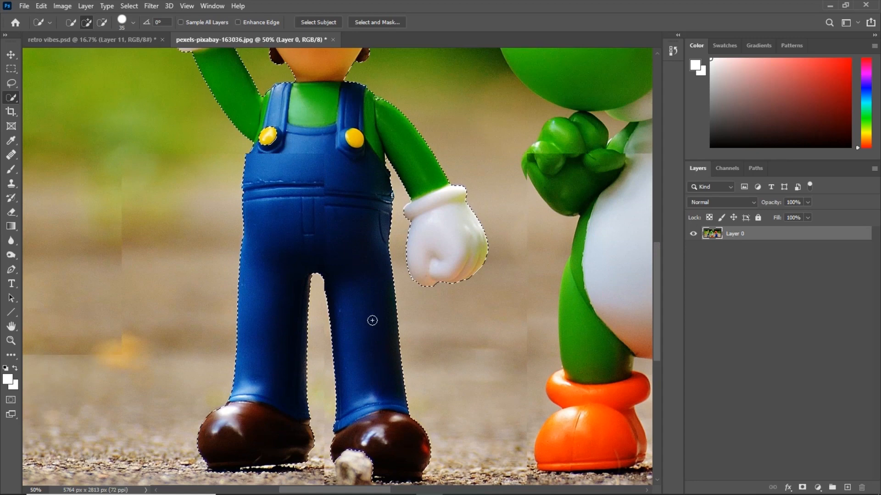
{"action": "scroll", "coordinate": [297, 402], "scroll_direction": "up", "scroll_amount": 1}
{"action": "scroll", "coordinate": [297, 403], "scroll_direction": "up", "scroll_amount": 5}
- Mask Luigi out of his background and refine the edge of the layer mask
{"action": "left_click", "coordinate": [802, 488]}
{"action": "key", "text": "ctrl+0"}
{"action": "left_click", "coordinate": [129, 6]}
{"action": "left_click", "coordinate": [148, 158], "text": "shift"}
{"action": "left_click_drag", "start_coordinate": [653, 171], "coordinate": [666, 170]}
{"action": "left_click_drag", "start_coordinate": [652, 198], "coordinate": [656, 197]}
{"action": "left_click_drag", "start_coordinate": [682, 213], "coordinate": [668, 213]}
{"action": "left_click", "coordinate": [705, 314]}
- Bring the masked Luigi into retro vibes.psd, convert it to a smart object and name the layer L
{"action": "left_click_drag", "start_coordinate": [807, 235], "coordinate": [253, 210]}
{"action": "right_click", "coordinate": [787, 332]}
{"action": "left_click", "coordinate": [700, 183]}
{"action": "type", "text": "L"}
{"action": "key", "text": "Return"}
- Scale Luigi to about 59%, rotate him about -50° and place him leaning in from the picture's upper right edge
{"action": "key", "text": "ctrl+t"}
{"action": "left_click_drag", "start_coordinate": [159, 237], "coordinate": [277, 249]}
{"action": "left_click_drag", "start_coordinate": [327, 238], "coordinate": [486, 181]}
{"action": "left_click_drag", "start_coordinate": [537, 312], "coordinate": [574, 279]}
{"action": "left_click_drag", "start_coordinate": [506, 300], "coordinate": [501, 246]}
{"action": "left_click_drag", "start_coordinate": [500, 210], "coordinate": [484, 200]}
{"action": "left_click_drag", "start_coordinate": [510, 246], "coordinate": [516, 239]}
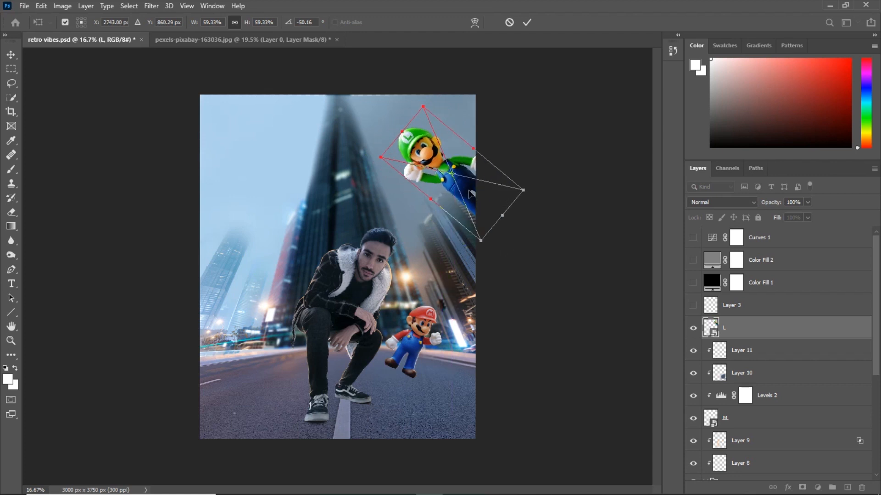
{"action": "left_click_drag", "start_coordinate": [472, 194], "coordinate": [475, 183]}
{"action": "key", "text": "Return"}
- Using the black fill as a grayscale check, clip a Levels adjustment to Luigi and lower its white output level
{"action": "left_click", "coordinate": [693, 283]}
{"action": "left_click", "coordinate": [818, 477]}
{"action": "left_click", "coordinate": [753, 328]}
{"action": "left_click", "coordinate": [817, 487]}
{"action": "left_click", "coordinate": [808, 340]}
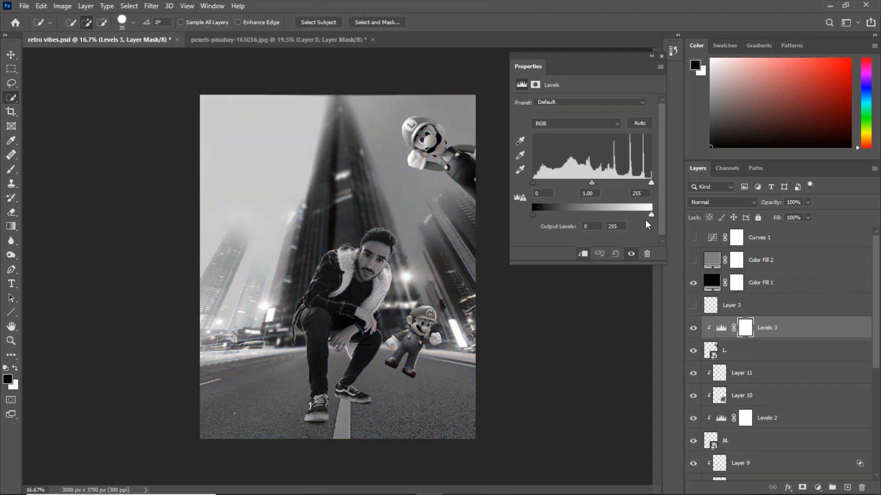
{"action": "left_click_drag", "start_coordinate": [651, 214], "coordinate": [634, 215]}
{"action": "left_click", "coordinate": [661, 56]}
{"action": "left_click", "coordinate": [693, 283]}
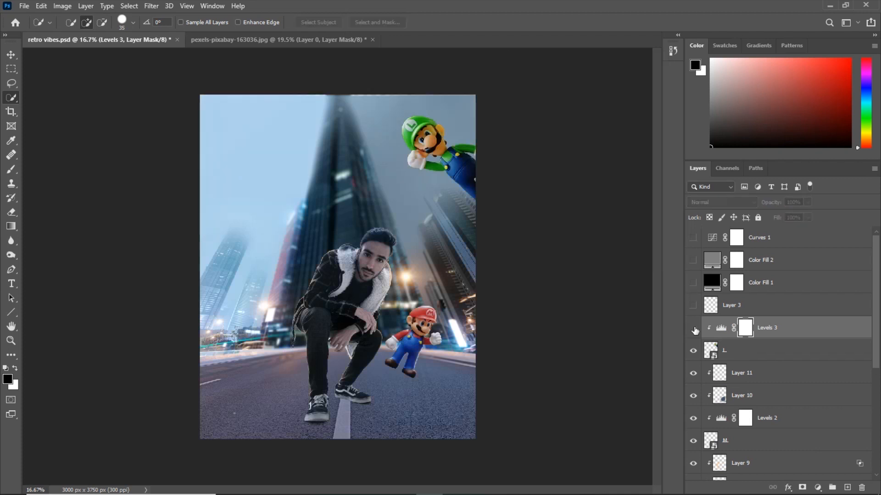
- Add a new layer clipped to Luigi and paint blue-gray tones sampled from the surrounding sky over him
{"action": "left_click", "coordinate": [848, 488]}
{"action": "left_click", "coordinate": [790, 339], "text": "alt"}
{"action": "key", "text": "b"}
{"action": "left_click", "coordinate": [458, 111], "text": "alt"}
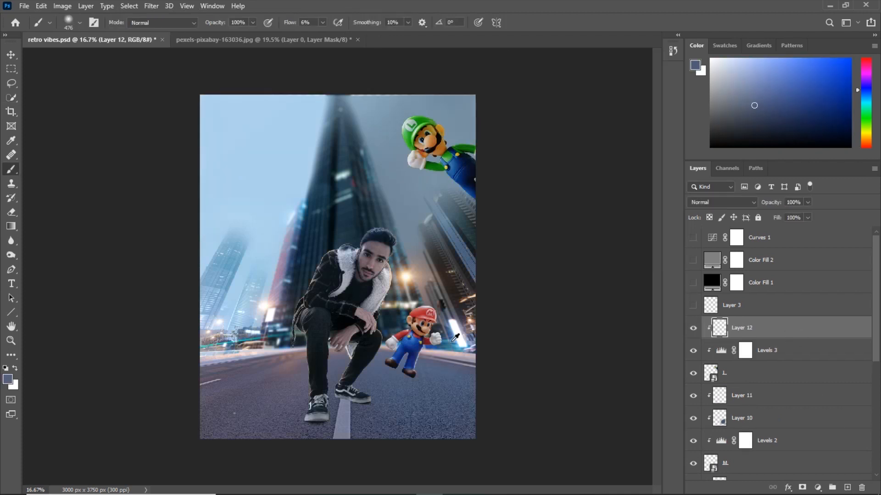
{"action": "left_click", "coordinate": [464, 161], "text": "alt"}
{"action": "left_click_drag", "start_coordinate": [464, 161], "coordinate": [419, 129]}
{"action": "left_click_drag", "start_coordinate": [380, 68], "coordinate": [459, 181]}
{"action": "left_click", "coordinate": [400, 128], "text": "alt"}
{"action": "left_click_drag", "start_coordinate": [404, 137], "coordinate": [461, 172]}
- Set the blue-gray tint layer to the Color blend mode at 21% opacity
{"action": "left_click", "coordinate": [722, 203]}
{"action": "left_click", "coordinate": [696, 462]}
{"action": "left_click_drag", "start_coordinate": [766, 205], "coordinate": [686, 221]}
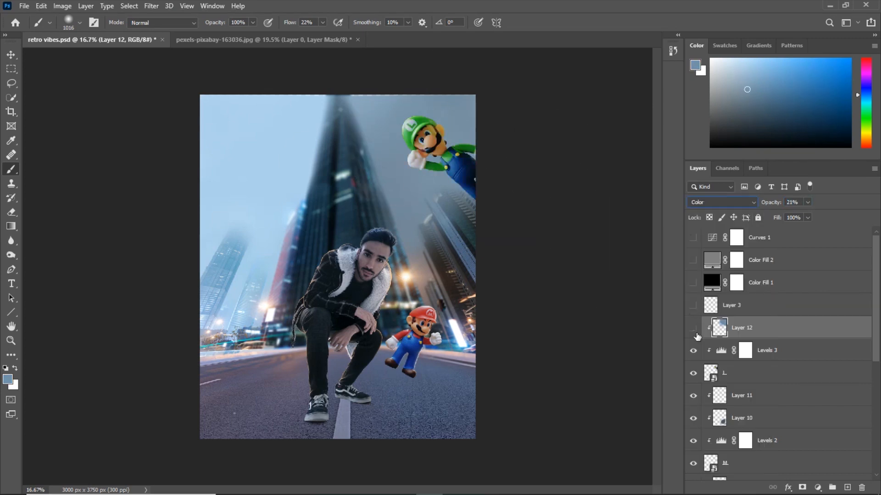
- Add another layer clipped to Luigi for rim light and prepare a soft white brush of about 70 px
{"action": "left_click", "coordinate": [847, 487]}
{"action": "left_click", "coordinate": [770, 340], "text": "alt"}
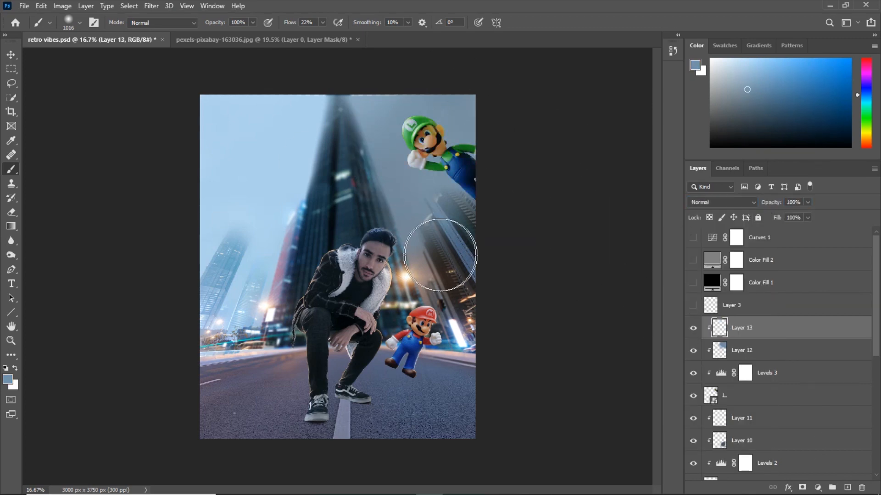
{"action": "left_click", "coordinate": [405, 277], "text": "alt"}
{"action": "key", "text": "ctrl+plus"}
{"action": "left_click_drag", "start_coordinate": [429, 204], "coordinate": [299, 304]}
{"action": "key", "text": "ctrl+plus"}
{"action": "key", "text": "ctrl+plus"}
{"action": "key", "text": "bracketleft"}
{"action": "key", "text": "bracketleft"}
{"action": "key", "text": "bracketleft"}
{"action": "key", "text": "bracketleft"}
{"action": "key", "text": "bracketleft"}
{"action": "key", "text": "bracketleft"}
{"action": "key", "text": "bracketleft"}
{"action": "key", "text": "bracketleft"}
{"action": "key", "text": "bracketleft"}
{"action": "key", "text": "bracketleft"}
{"action": "key", "text": "bracketleft"}
{"action": "key", "text": "bracketleft"}
{"action": "key", "text": "bracketleft"}
{"action": "key", "text": "bracketleft"}
{"action": "key", "text": "bracketleft"}
{"action": "key", "text": "bracketleft"}
{"action": "key", "text": "bracketleft"}
{"action": "key", "text": "bracketleft"}
{"action": "mouse_move", "coordinate": [393, 295]}
{"action": "left_mouse_down"}
{"action": "mouse_move", "coordinate": [359, 293]}
{"action": "mouse_move", "coordinate": [353, 226]}
{"action": "mouse_move", "coordinate": [360, 317]}
{"action": "left_mouse_up"}
{"action": "key", "text": "bracketleft"}
{"action": "key", "text": "bracketleft"}
{"action": "key", "text": "bracketleft"}
{"action": "key", "text": "ctrl+minus"}
{"action": "mouse_move", "coordinate": [357, 361]}
{"action": "left_mouse_down"}
{"action": "mouse_move", "coordinate": [338, 147]}
{"action": "mouse_move", "coordinate": [314, 361]}
{"action": "left_mouse_up"}
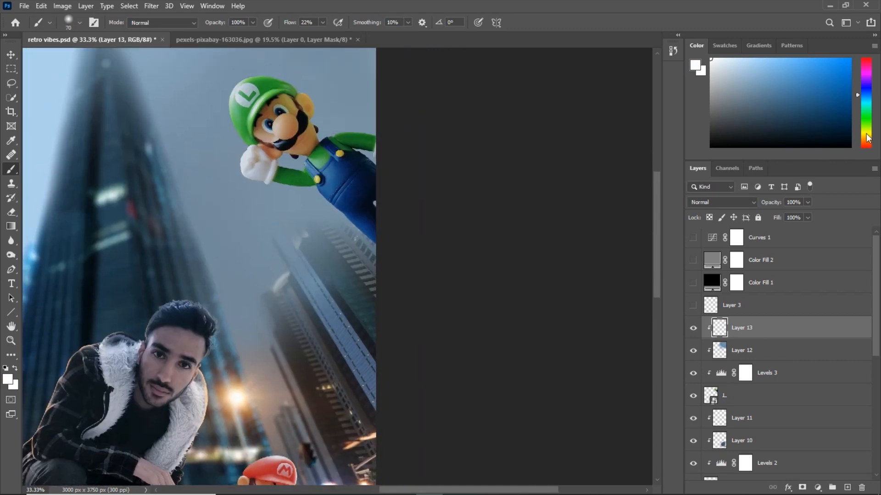
- Change the brush colour to a very pale yellow and reduce the brush size to 60 px
{"action": "left_click", "coordinate": [866, 133]}
{"action": "left_click", "coordinate": [719, 59]}
{"action": "key", "text": "ctrl+plus"}
{"action": "key", "text": "ctrl+plus"}
{"action": "key", "text": "ctrl+plus"}
{"action": "key", "text": "bracketleft"}
{"action": "mouse_move", "coordinate": [368, 120]}
{"action": "left_mouse_down"}
{"action": "mouse_move", "coordinate": [382, 284]}
{"action": "mouse_move", "coordinate": [460, 345]}
{"action": "left_mouse_up"}
{"action": "left_click_drag", "start_coordinate": [373, 271], "coordinate": [461, 345]}
{"action": "key", "text": "ctrl+z"}
{"action": "key", "text": "ctrl+z"}
- Set the brush flow to 7% and paint a fine pale-yellow rim along the lower edge of Luigi's blue overalls
{"action": "left_click_drag", "start_coordinate": [290, 23], "coordinate": [237, 29]}
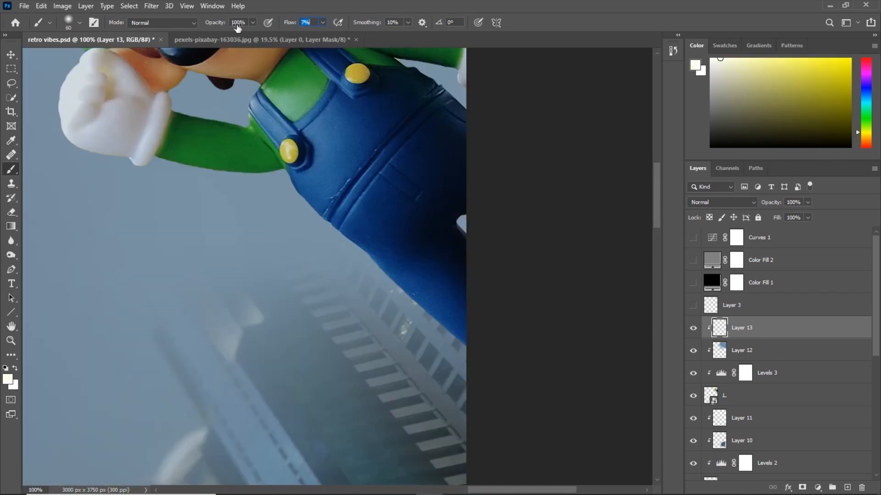
{"action": "key", "text": "ctrl+plus"}
{"action": "key", "text": "bracketleft"}
{"action": "key", "text": "bracketleft"}
{"action": "key", "text": "bracketleft"}
{"action": "mouse_move", "coordinate": [508, 360]}
{"action": "left_mouse_down"}
{"action": "mouse_move", "coordinate": [384, 240]}
{"action": "mouse_move", "coordinate": [463, 371]}
{"action": "mouse_move", "coordinate": [394, 311]}
{"action": "left_mouse_up"}
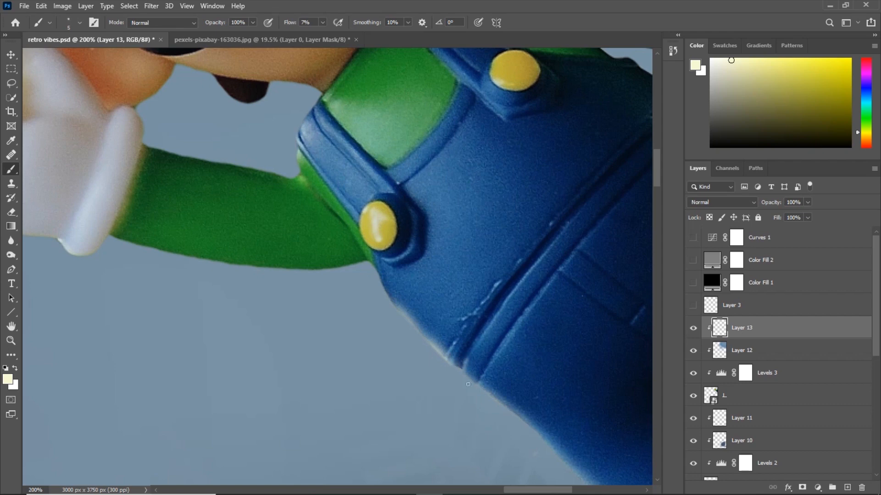
- Widen the glow along the lower edge of Luigi's overalls with larger soft brushes of 35 and 150 px
{"action": "key", "text": "bracketright"}
{"action": "key", "text": "bracketright"}
{"action": "key", "text": "bracketright"}
{"action": "key", "text": "bracketright"}
{"action": "key", "text": "bracketright"}
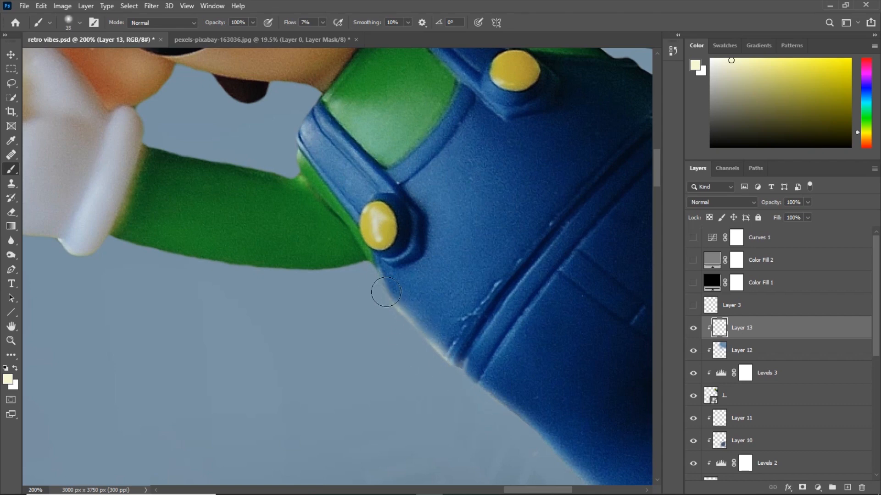
{"action": "key", "text": "ctrl+minus"}
{"action": "key", "text": "ctrl+minus"}
{"action": "key", "text": "bracketright"}
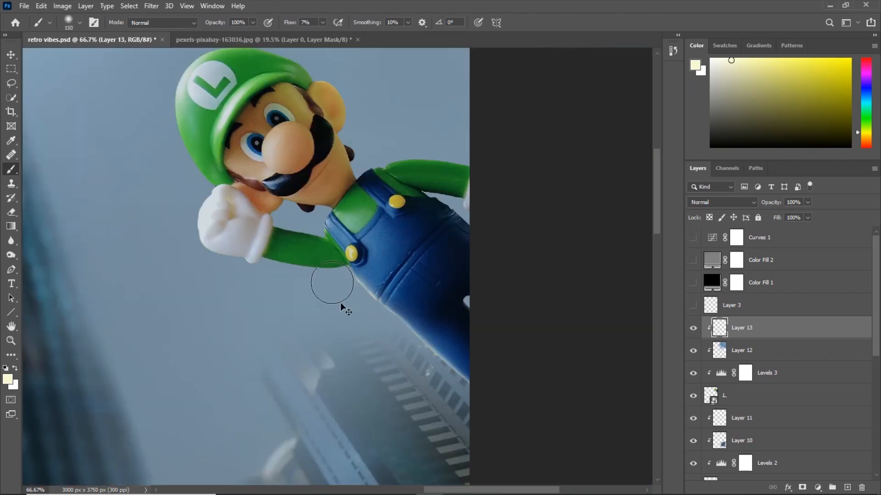
- Paint pale-yellow rim light along the underside of Luigi's green sleeve with an 8 px brush, widening it with a 20 px brush
{"action": "key", "text": "ctrl+plus"}
{"action": "key", "text": "ctrl+plus"}
{"action": "key", "text": "ctrl+plus"}
{"action": "left_click_drag", "start_coordinate": [321, 291], "coordinate": [420, 332]}
{"action": "key", "text": "bracketleft"}
{"action": "key", "text": "bracketleft"}
{"action": "key", "text": "bracketleft"}
{"action": "key", "text": "bracketleft"}
{"action": "key", "text": "bracketleft"}
{"action": "key", "text": "bracketleft"}
{"action": "key", "text": "bracketleft"}
{"action": "key", "text": "bracketleft"}
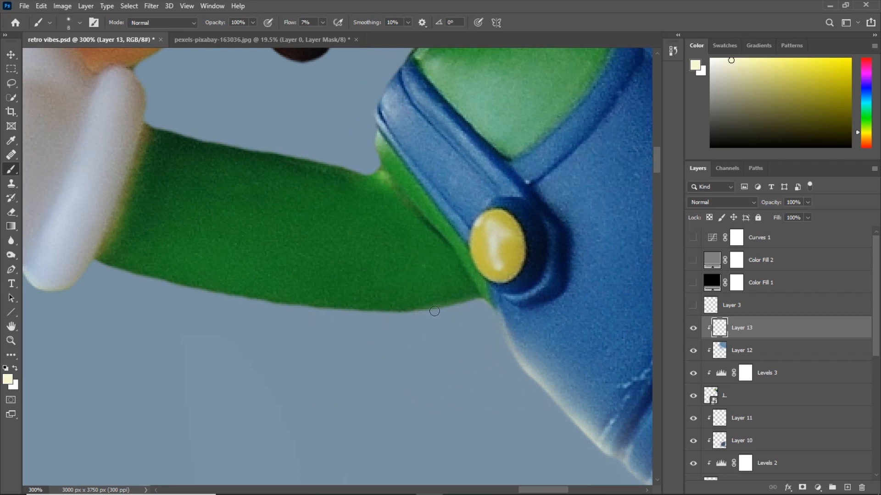
{"action": "key", "text": "bracketright"}
{"action": "mouse_move", "coordinate": [463, 317]}
{"action": "left_mouse_down"}
{"action": "mouse_move", "coordinate": [281, 308]}
{"action": "mouse_move", "coordinate": [324, 309]}
{"action": "mouse_move", "coordinate": [307, 301]}
{"action": "mouse_move", "coordinate": [477, 315]}
{"action": "left_mouse_up"}
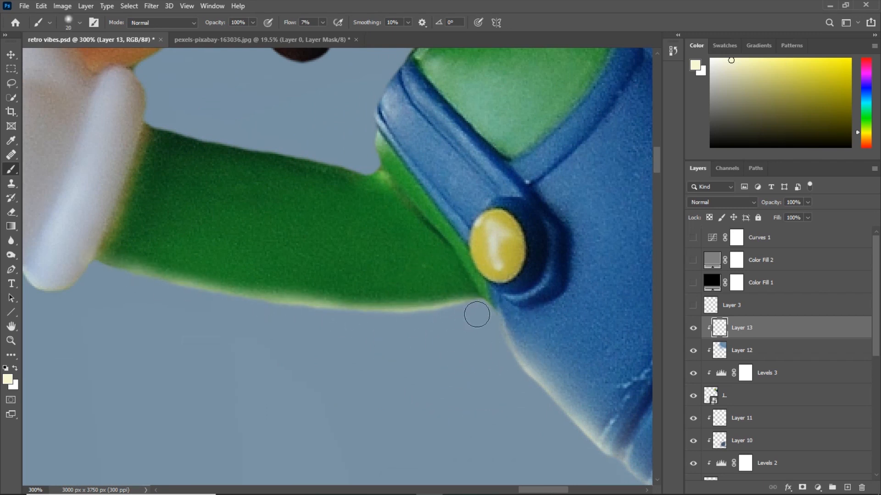
{"action": "left_click_drag", "start_coordinate": [138, 273], "coordinate": [109, 267]}
- Paint pale-yellow rim light along the lower edge of Luigi's raised white glove and its cuff
{"action": "key", "text": "ctrl+minus"}
{"action": "key", "text": "ctrl+minus"}
{"action": "left_click_drag", "start_coordinate": [289, 301], "coordinate": [337, 305]}
{"action": "key", "text": "ctrl+plus"}
{"action": "left_click_drag", "start_coordinate": [395, 295], "coordinate": [472, 304]}
{"action": "key", "text": "ctrl+plus"}
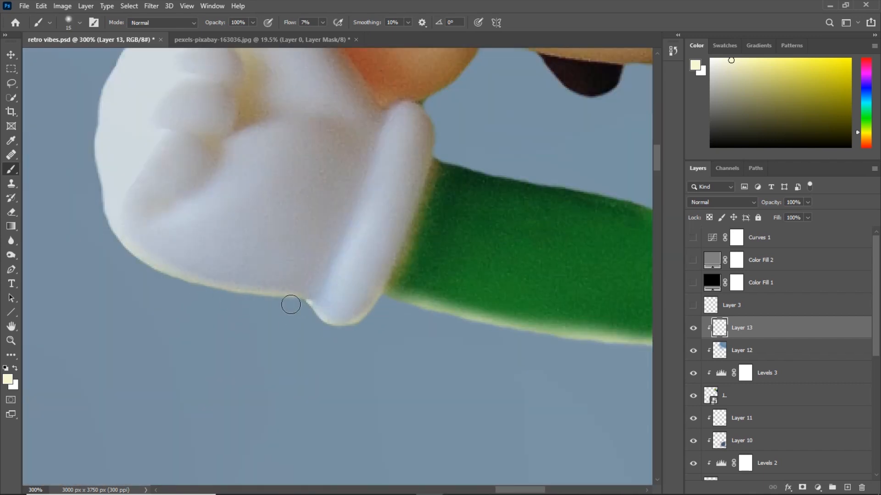
- Paint a fine pale-yellow rim along the underside of Luigi's chin with a 7 px brush
{"action": "key", "text": "bracketleft"}
{"action": "key", "text": "bracketleft"}
{"action": "key", "text": "bracketleft"}
{"action": "key", "text": "bracketleft"}
{"action": "key", "text": "bracketleft"}
{"action": "key", "text": "bracketleft"}
{"action": "key", "text": "bracketleft"}
{"action": "left_click_drag", "start_coordinate": [505, 115], "coordinate": [167, 297]}
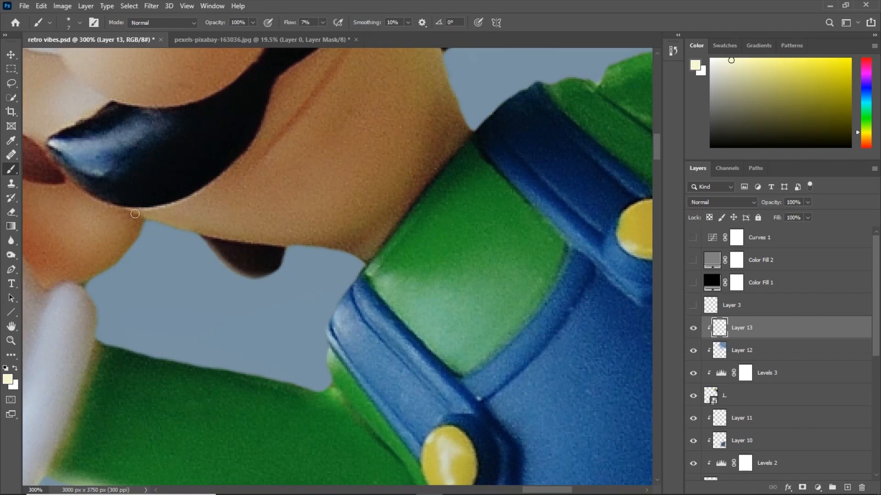
{"action": "mouse_move", "coordinate": [135, 214]}
{"action": "left_mouse_down"}
{"action": "mouse_move", "coordinate": [288, 238]}
{"action": "mouse_move", "coordinate": [176, 224]}
{"action": "left_mouse_up"}
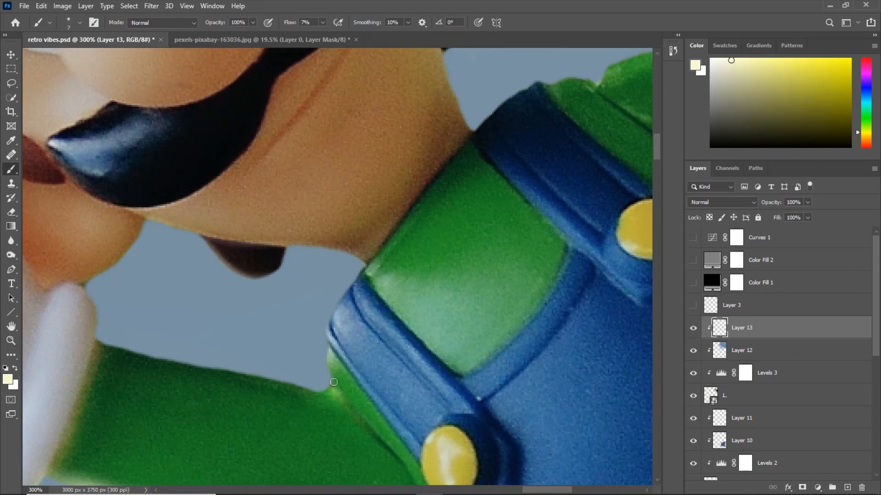
- Add a soft pale-yellow glow along the outer edge of Luigi's overall strap with a 35 px brush
{"action": "key", "text": "bracketright"}
{"action": "key", "text": "bracketright"}
{"action": "key", "text": "bracketright"}
{"action": "key", "text": "bracketright"}
{"action": "key", "text": "bracketright"}
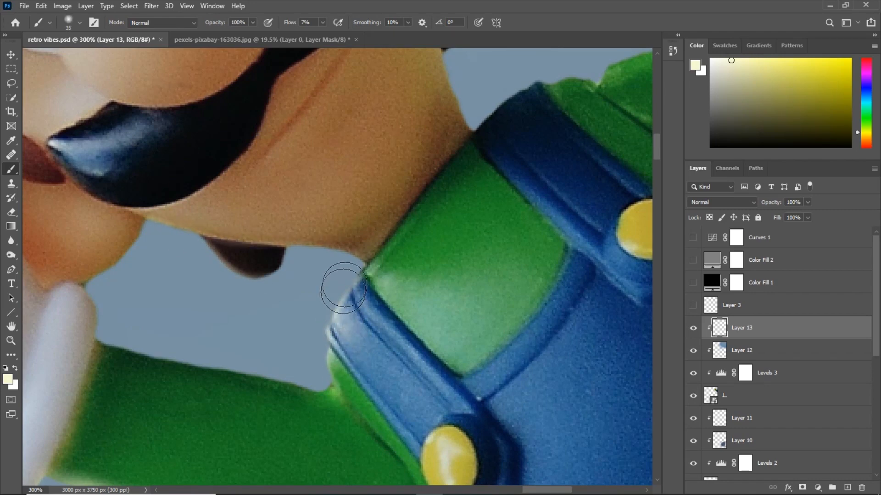
{"action": "key", "text": "ctrl+0"}
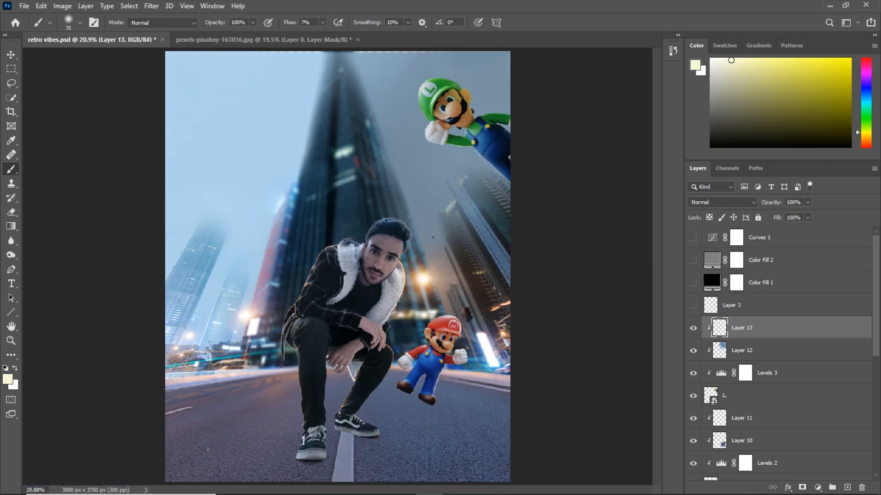
- Transform Mario together with his clipped adjustment and paint layers, moving the figure sideways so he overlaps the crouching man's knee
{"action": "left_click", "coordinate": [727, 398]}
{"action": "scroll", "coordinate": [733, 439], "scroll_direction": "down", "scroll_amount": 1}
{"action": "left_click", "coordinate": [725, 440]}
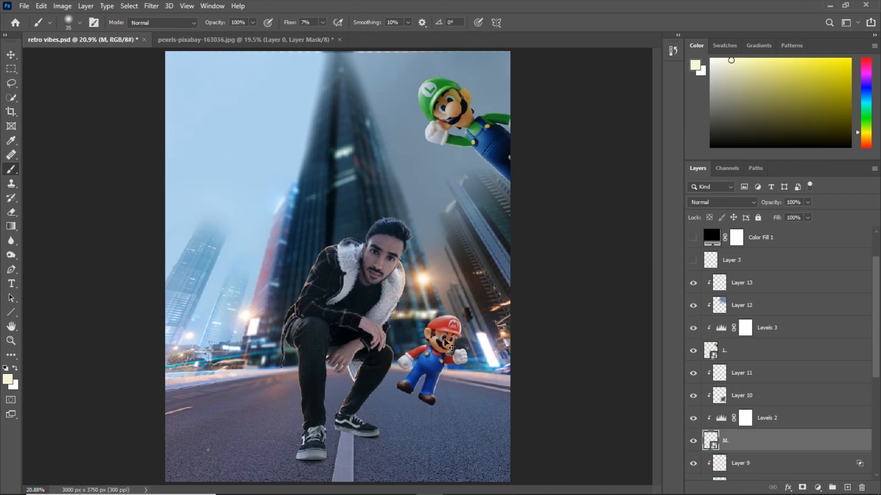
{"action": "left_click", "coordinate": [749, 374], "text": "shift"}
{"action": "key", "text": "ctrl+t"}
{"action": "left_click_drag", "start_coordinate": [445, 363], "coordinate": [430, 361]}
{"action": "left_click_drag", "start_coordinate": [556, 384], "coordinate": [556, 391]}
{"action": "key", "text": "Return"}
- Paint soft pale-yellow rim light along the outer edge of Luigi's green cap with a 30 px brush
{"action": "key", "text": "ctrl+plus"}
{"action": "key", "text": "ctrl+plus"}
{"action": "key", "text": "ctrl+plus"}
{"action": "key", "text": "ctrl+plus"}
{"action": "mouse_move", "coordinate": [537, 110]}
{"action": "left_mouse_down"}
{"action": "mouse_move", "coordinate": [413, 257]}
{"action": "mouse_move", "coordinate": [429, 428]}
{"action": "left_mouse_up"}
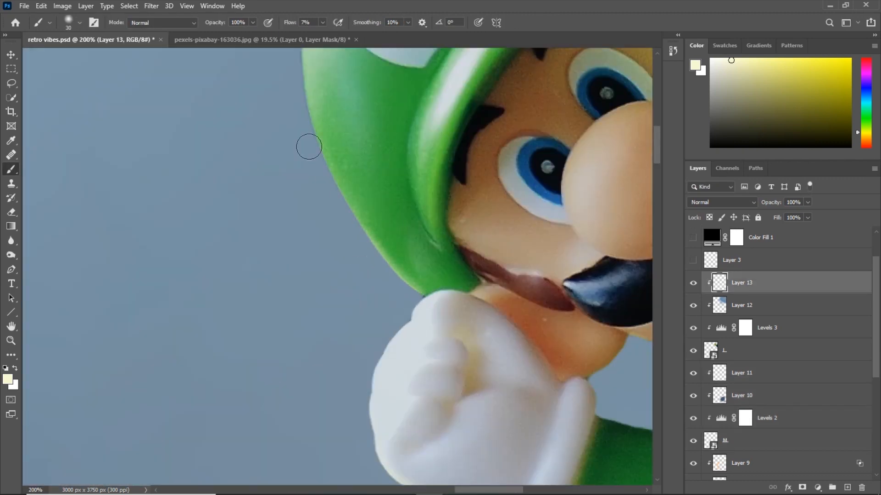
{"action": "left_click_drag", "start_coordinate": [309, 147], "coordinate": [370, 236]}
{"action": "left_click_drag", "start_coordinate": [393, 287], "coordinate": [331, 162]}
{"action": "mouse_move", "coordinate": [286, 133]}
{"action": "left_mouse_down"}
{"action": "mouse_move", "coordinate": [294, 259]}
{"action": "mouse_move", "coordinate": [317, 261]}
{"action": "left_mouse_up"}
{"action": "left_click_drag", "start_coordinate": [258, 100], "coordinate": [252, 95]}
{"action": "left_click_drag", "start_coordinate": [349, 340], "coordinate": [266, 165]}
- Refine the pale-yellow rim along Luigi's cap edge with a 15 px brush and save the composite
{"action": "key", "text": "bracketleft"}
{"action": "key", "text": "bracketleft"}
{"action": "key", "text": "bracketright"}
{"action": "key", "text": "ctrl+minus"}
{"action": "key", "text": "ctrl+minus"}
{"action": "key", "text": "ctrl+minus"}
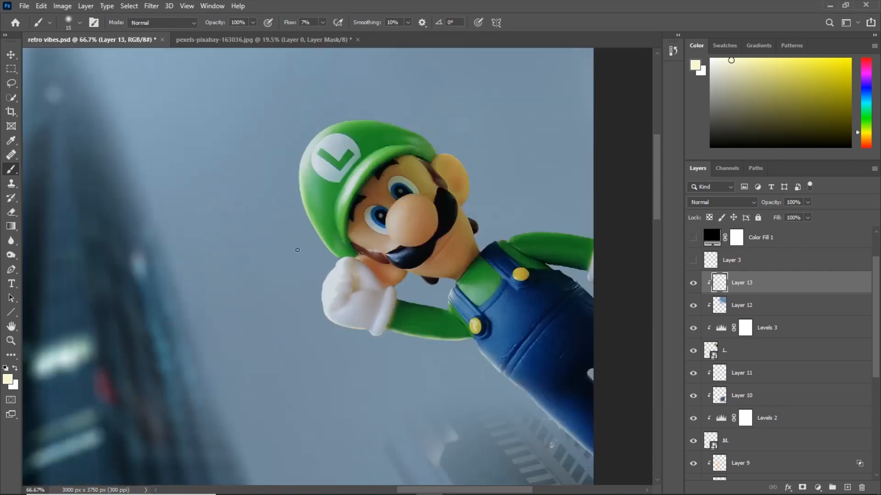
{"action": "left_click_drag", "start_coordinate": [323, 251], "coordinate": [305, 182]}
{"action": "key", "text": "ctrl+0"}
{"action": "left_click", "coordinate": [23, 6]}
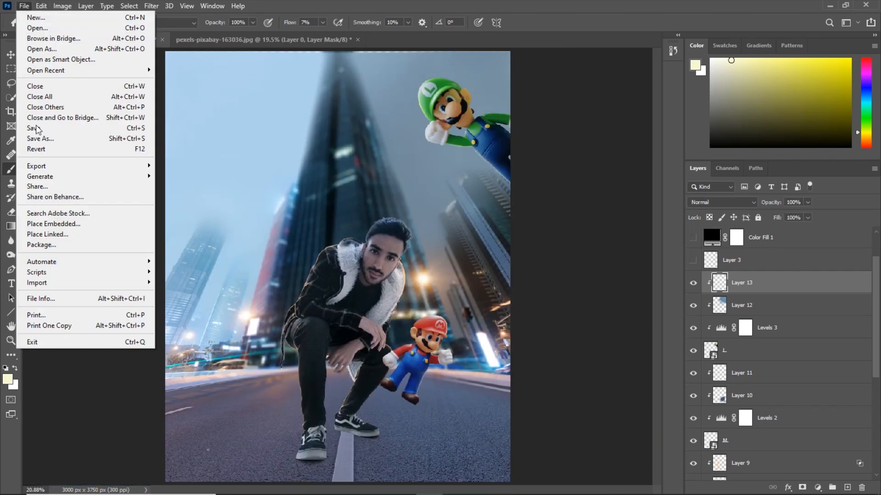
{"action": "left_click", "coordinate": [34, 128]}
- Switch to the pexels-pixabay-163036.jpg photo and delete its layer mask to bring back all the figurines
{"action": "left_click", "coordinate": [276, 40]}
{"action": "right_click", "coordinate": [738, 233]}
{"action": "left_click", "coordinate": [763, 249]}
- Start a Quick Selection of Yoshi, covering his head and nose down towards the body
{"action": "key", "text": "ctrl+plus"}
{"action": "key", "text": "ctrl+plus"}
{"action": "left_click", "coordinate": [11, 98]}
{"action": "left_click_drag", "start_coordinate": [275, 87], "coordinate": [319, 130]}
{"action": "left_click_drag", "start_coordinate": [352, 187], "coordinate": [321, 229]}
{"action": "mouse_move", "coordinate": [299, 281]}
{"action": "left_mouse_down"}
{"action": "mouse_move", "coordinate": [330, 232]}
{"action": "mouse_move", "coordinate": [286, 250]}
{"action": "left_mouse_up"}
- Extend the selection over Yoshi's hands, legs and both orange boots, subtracting the background around the boots with a 45 px brush
{"action": "key", "text": "ctrl+plus"}
{"action": "left_click_drag", "start_coordinate": [478, 219], "coordinate": [500, 247]}
{"action": "scroll", "coordinate": [403, 305], "scroll_direction": "down", "scroll_amount": 3}
{"action": "left_click", "coordinate": [454, 238]}
{"action": "key", "text": "alt"}
{"action": "left_click_drag", "start_coordinate": [438, 334], "coordinate": [291, 345]}
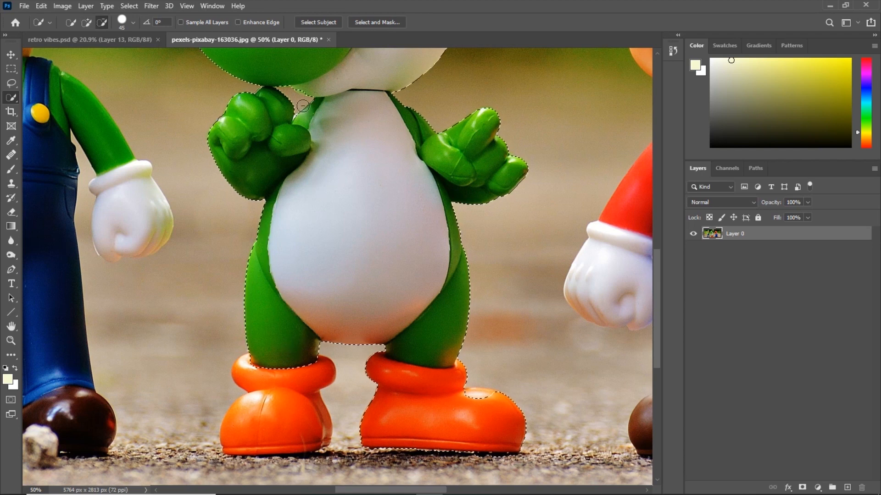
{"action": "left_click", "coordinate": [303, 375]}
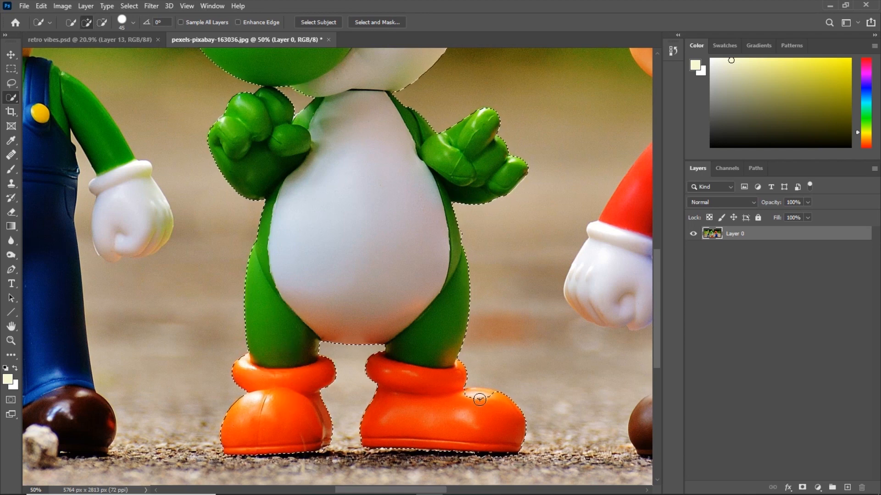
{"action": "scroll", "coordinate": [534, 422], "scroll_direction": "down", "scroll_amount": 1}
- Trim the strips of ground beneath both of Yoshi's boots out of the selection with the Lasso tool
{"action": "key", "text": "l"}
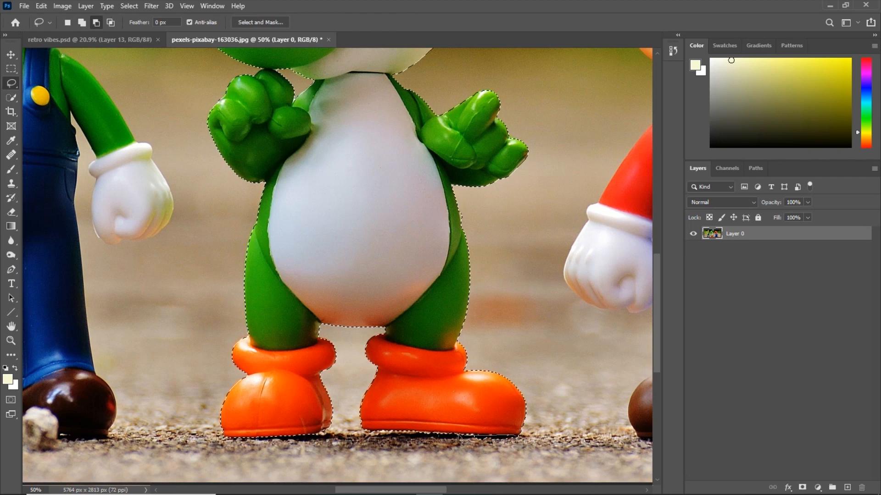
{"action": "scroll", "coordinate": [474, 259], "scroll_direction": "down", "scroll_amount": 1}
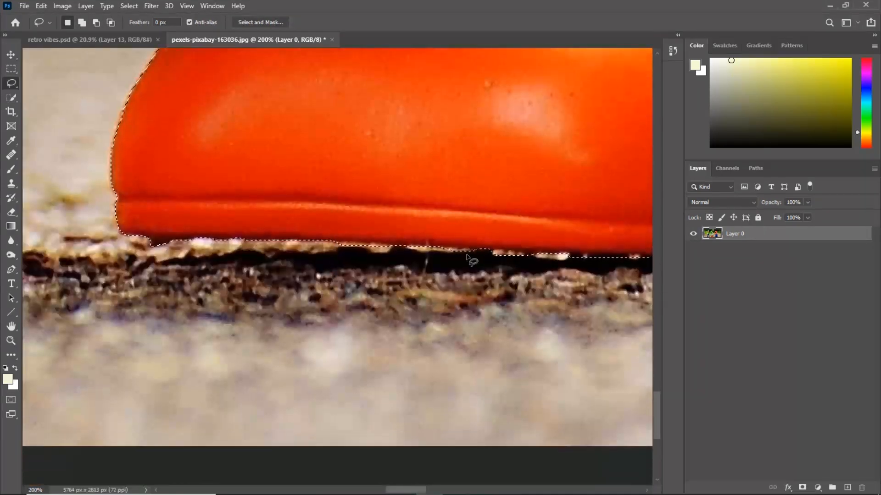
{"action": "key", "text": "ctrl+minus"}
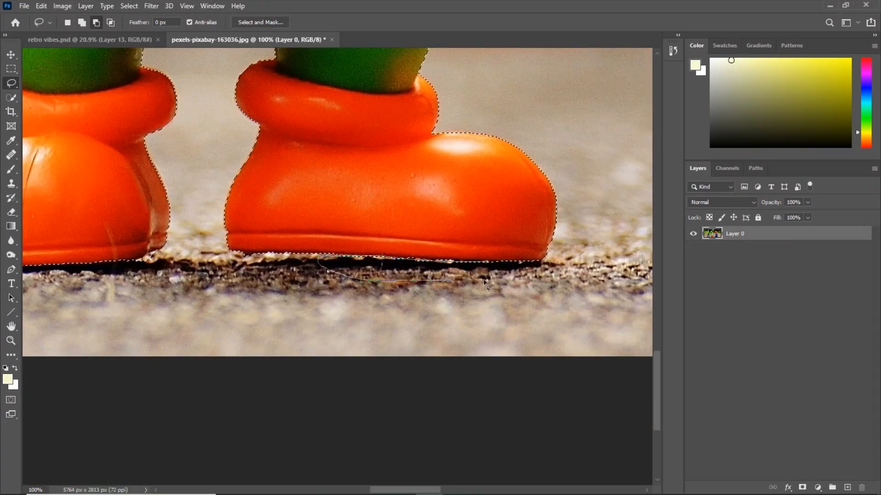
{"action": "left_click_drag", "start_coordinate": [472, 282], "coordinate": [489, 266]}
{"action": "left_click_drag", "start_coordinate": [266, 276], "coordinate": [541, 288]}
{"action": "left_click_drag", "start_coordinate": [412, 274], "coordinate": [422, 275]}
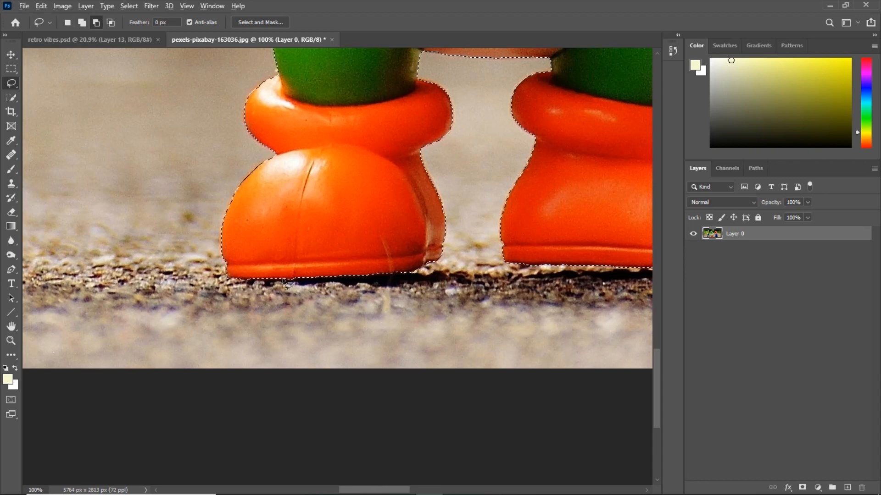
- Mask Yoshi from the selection and refine the mask with Smooth 38, Feather 0.9 px, Contrast 9% and Shift Edge -47%
{"action": "key", "text": "ctrl+minus"}
{"action": "key", "text": "ctrl+minus"}
{"action": "key", "text": "ctrl+0"}
{"action": "left_click", "coordinate": [802, 488]}
{"action": "left_click", "coordinate": [131, 5]}
{"action": "left_click", "coordinate": [169, 150]}
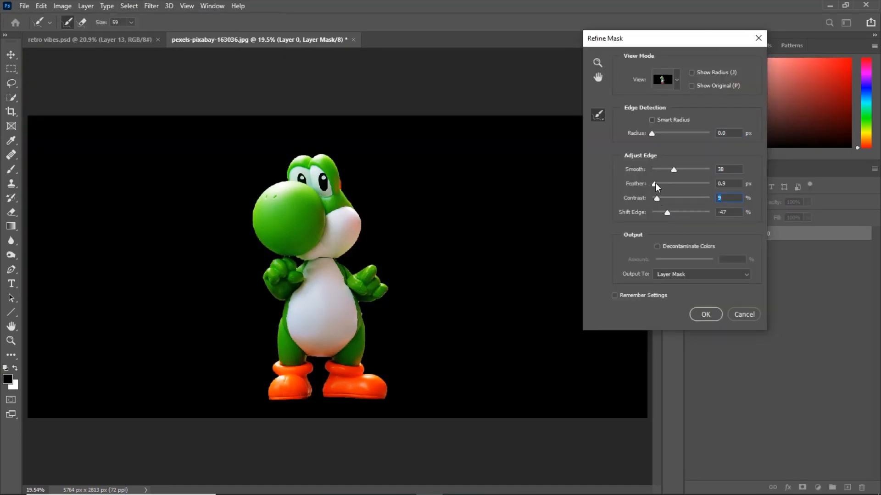
{"action": "left_click", "coordinate": [705, 315]}
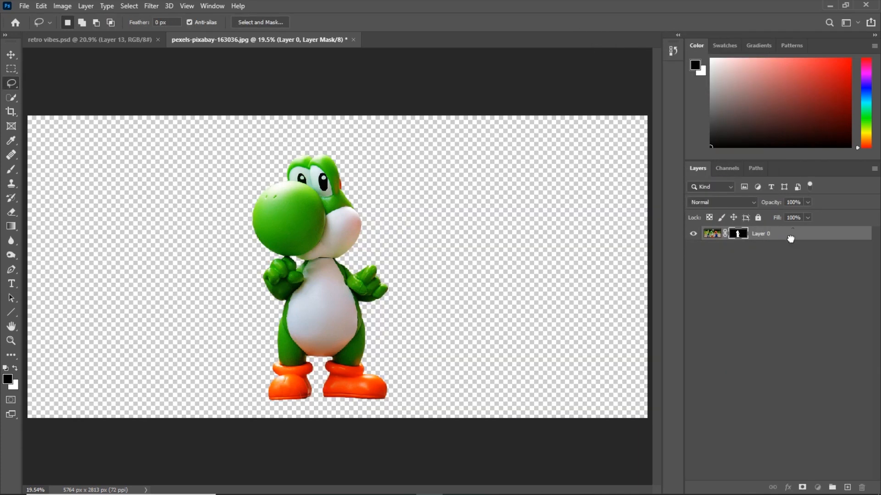
- Bring the cut-out Yoshi into retro vibes.psd, close the source photo without saving, and make him a smart object named D
{"action": "left_click_drag", "start_coordinate": [791, 238], "coordinate": [234, 148]}
{"action": "left_click", "coordinate": [358, 40]}
{"action": "left_click", "coordinate": [435, 191]}
{"action": "right_click", "coordinate": [734, 327]}
{"action": "left_click", "coordinate": [685, 191]}
- Free-transform Yoshi to about 60.72% and rotate him to about -146.79° so he hangs upside down beside the tower
{"action": "key", "text": "ctrl+t"}
{"action": "left_click_drag", "start_coordinate": [299, 186], "coordinate": [212, 468]}
{"action": "key", "text": "ctrl+minus"}
{"action": "left_click_drag", "start_coordinate": [288, 402], "coordinate": [291, 375]}
{"action": "left_click_drag", "start_coordinate": [236, 411], "coordinate": [267, 268]}
{"action": "left_click_drag", "start_coordinate": [333, 272], "coordinate": [226, 155]}
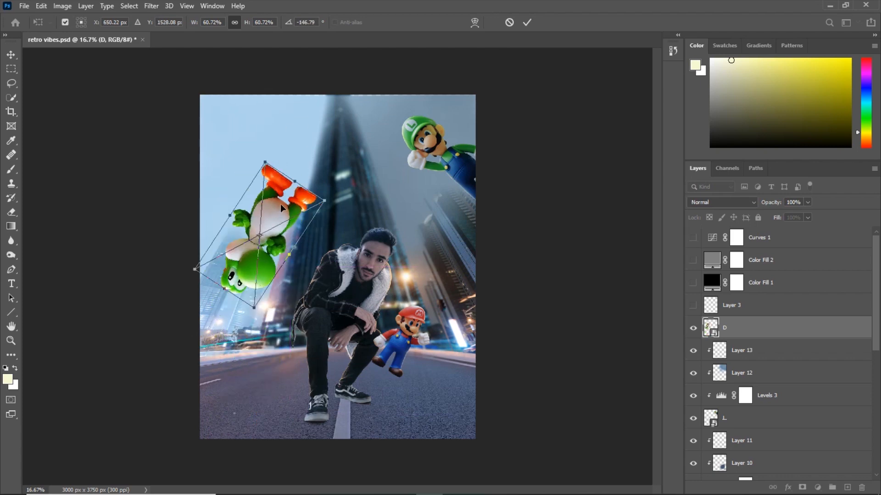
- Shrink Yoshi to 31.30%, place him in the open sky beside the tall tower, and apply the transform
{"action": "key", "text": "ctrl+plus"}
{"action": "left_click_drag", "start_coordinate": [269, 248], "coordinate": [236, 186]}
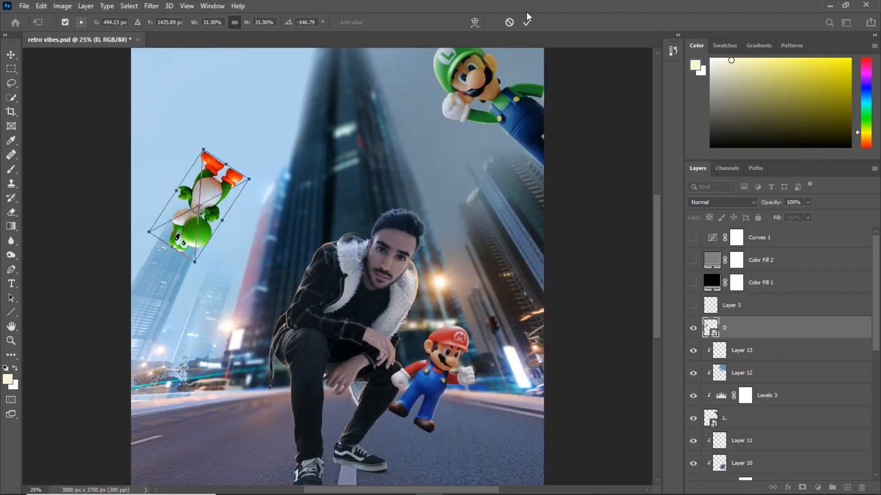
{"action": "key", "text": "Return"}
{"action": "key", "text": "ctrl+minus"}
{"action": "key", "text": "l"}
{"action": "key", "text": "ctrl+plus"}
{"action": "left_click_drag", "start_coordinate": [356, 214], "coordinate": [378, 191]}
{"action": "key", "text": "ctrl+minus"}
{"action": "key", "text": "ctrl+minus"}
{"action": "key", "text": "ctrl+plus"}
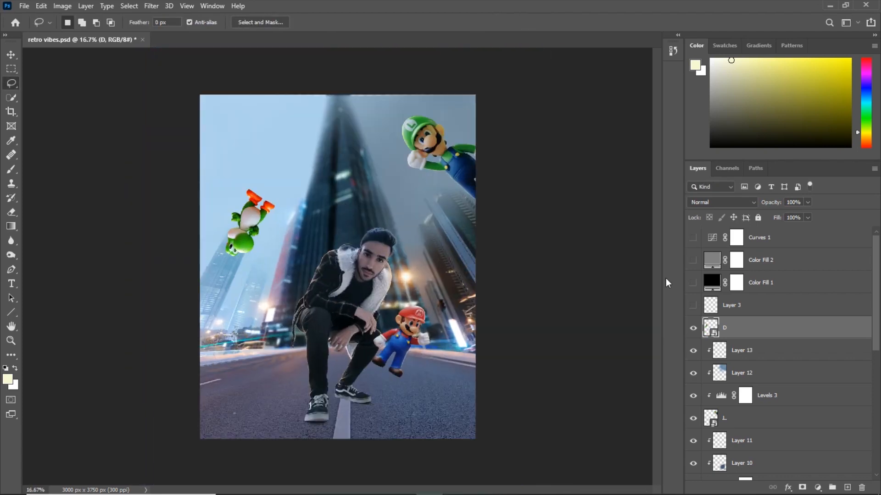
- Clip a Levels adjustment to Yoshi, lower its output white level against the black-and-white check layer, and hide that check layer
{"action": "left_click", "coordinate": [819, 488]}
{"action": "left_click", "coordinate": [814, 339]}
{"action": "left_click", "coordinate": [582, 254]}
{"action": "left_click_drag", "start_coordinate": [651, 215], "coordinate": [638, 215]}
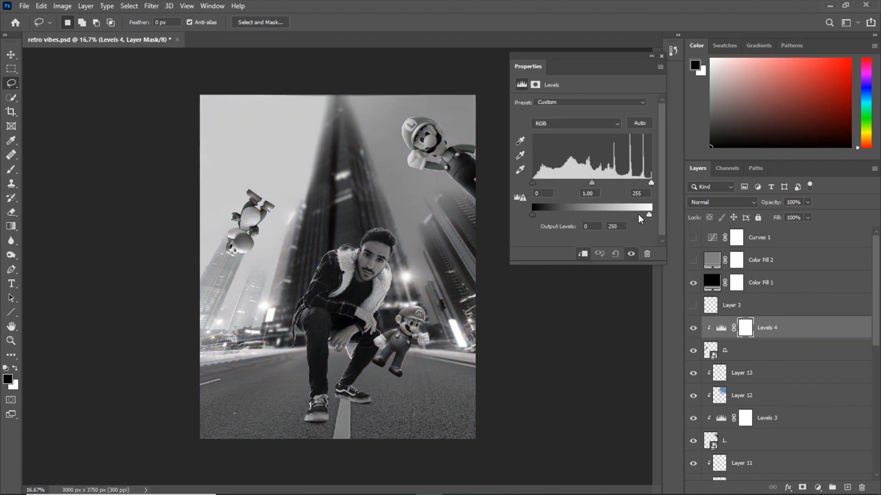
{"action": "left_click", "coordinate": [663, 56]}
{"action": "left_click", "coordinate": [693, 283]}
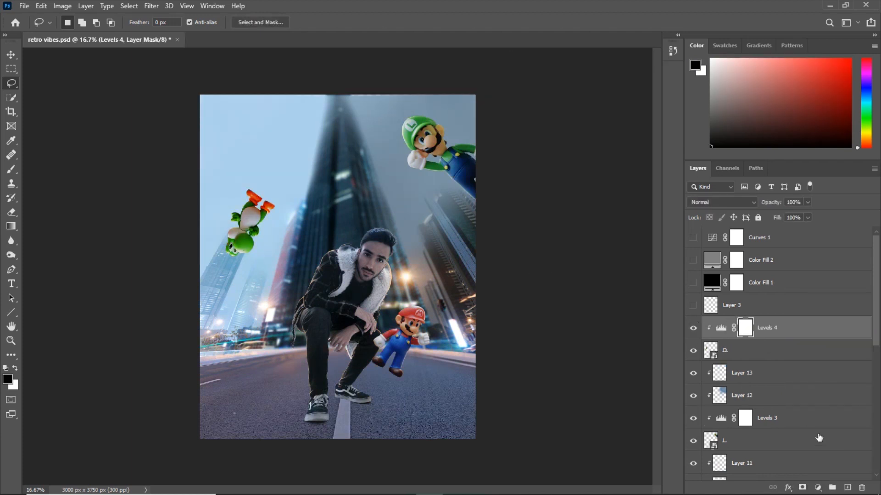
- Add a new layer clipped to Yoshi and paint over him with the sampled light-blue sky colour using a 652 px brush
{"action": "left_click", "coordinate": [847, 488]}
{"action": "left_click", "coordinate": [790, 338], "text": "alt"}
{"action": "key", "text": "b"}
{"action": "left_click_drag", "start_coordinate": [271, 183], "coordinate": [293, 182]}
{"action": "left_click", "coordinate": [276, 182], "text": "alt"}
{"action": "mouse_move", "coordinate": [275, 185]}
{"action": "left_mouse_down"}
{"action": "mouse_move", "coordinate": [258, 207]}
{"action": "mouse_move", "coordinate": [242, 209]}
{"action": "left_mouse_up"}
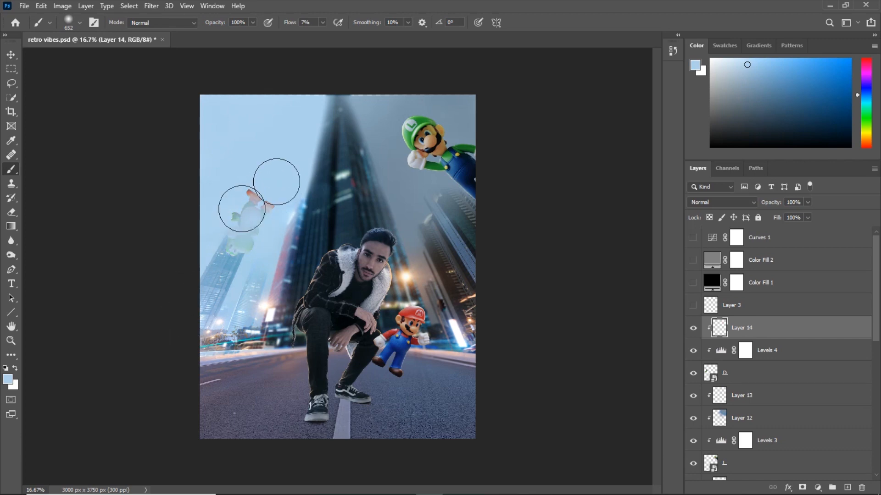
- Set Yoshi's blue paint layer to the Color blend mode at 25% opacity
{"action": "left_click", "coordinate": [722, 202]}
{"action": "left_click", "coordinate": [702, 461]}
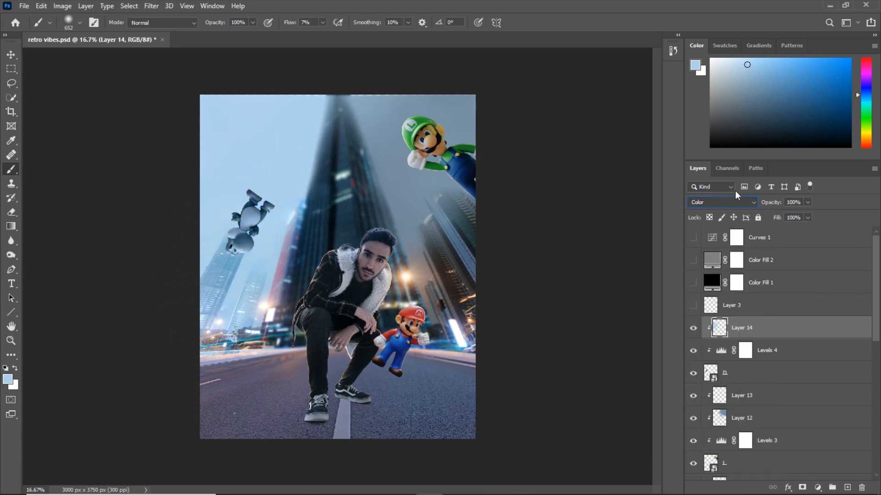
{"action": "scroll", "coordinate": [248, 245], "scroll_direction": "up", "scroll_amount": 4}
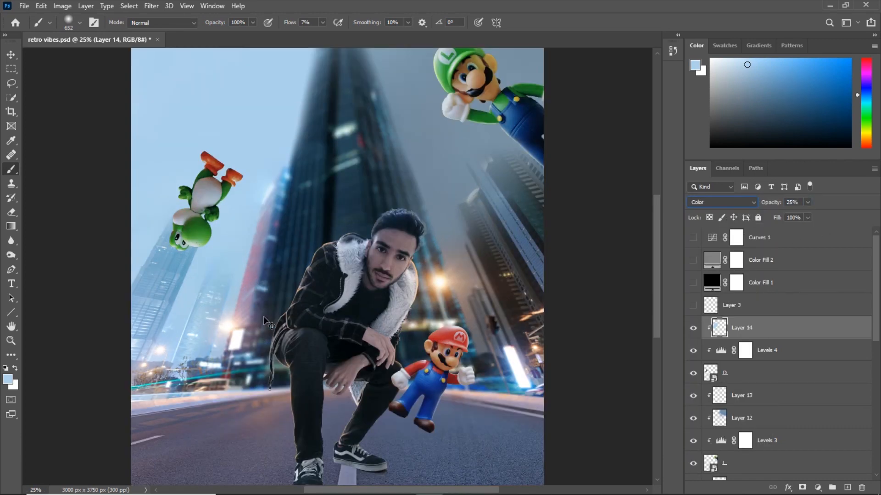
{"action": "left_click_drag", "start_coordinate": [243, 253], "coordinate": [416, 289]}
{"action": "left_click_drag", "start_coordinate": [441, 318], "coordinate": [399, 318]}
- Add another layer clipped to Yoshi and paint pale-yellow rim light around his nose and eyes with a 10 px brush
{"action": "left_click", "coordinate": [847, 488]}
{"action": "left_click", "coordinate": [748, 337], "text": "alt"}
{"action": "scroll", "coordinate": [438, 271], "scroll_direction": "down", "scroll_amount": 1}
{"action": "key", "text": "ctrl+plus"}
{"action": "left_click", "coordinate": [711, 59]}
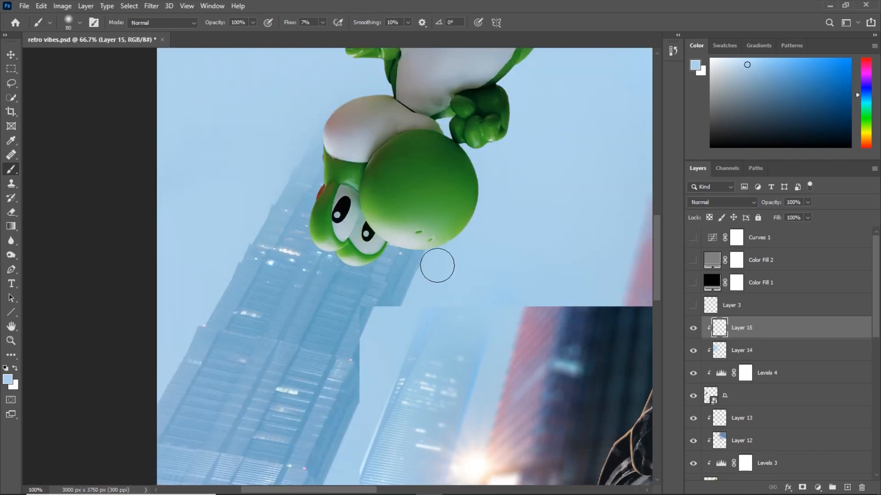
{"action": "left_click_drag", "start_coordinate": [539, 165], "coordinate": [444, 210]}
{"action": "key", "text": "bracketleft"}
{"action": "key", "text": "bracketleft"}
{"action": "key", "text": "ctrl+plus"}
{"action": "left_click", "coordinate": [864, 134]}
{"action": "left_click_drag", "start_coordinate": [736, 60], "coordinate": [737, 50]}
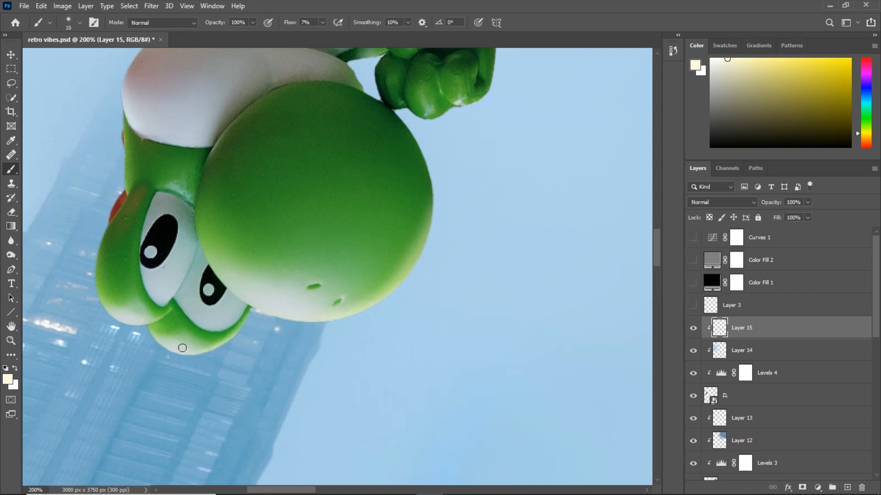
- Paint a fine pale-yellow rim along the lower edge of Yoshi's green fist with a 9 px brush
{"action": "left_click_drag", "start_coordinate": [488, 85], "coordinate": [368, 287]}
{"action": "key", "text": "ctrl+plus"}
{"action": "key", "text": "bracketleft"}
{"action": "left_click_drag", "start_coordinate": [326, 335], "coordinate": [285, 352]}
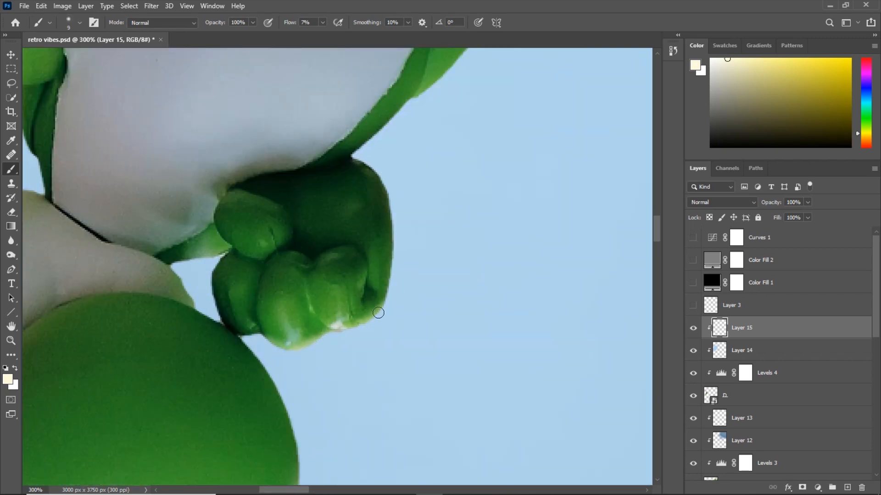
- Add a soft pale-yellow glow along the lower edge of Yoshi's nose and head with a 90 px brush
{"action": "key", "text": "ctrl+minus"}
{"action": "key", "text": "ctrl+minus"}
{"action": "key", "text": "ctrl+minus"}
{"action": "left_click_drag", "start_coordinate": [333, 339], "coordinate": [390, 246]}
{"action": "key", "text": "ctrl+plus"}
{"action": "key", "text": "bracketright"}
{"action": "key", "text": "bracketright"}
{"action": "key", "text": "bracketright"}
{"action": "key", "text": "bracketright"}
{"action": "key", "text": "bracketright"}
{"action": "key", "text": "bracketright"}
{"action": "key", "text": "bracketright"}
{"action": "key", "text": "bracketright"}
{"action": "key", "text": "bracketright"}
{"action": "key", "text": "bracketright"}
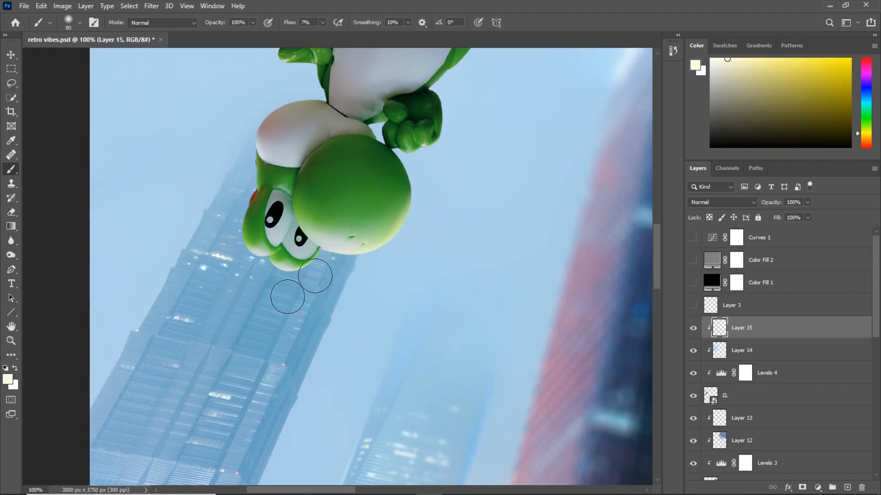
- Compare Yoshi with and without the rim-light layer and strengthen the glow under his nose with a 100 px brush
{"action": "key", "text": "ctrl+minus"}
{"action": "key", "text": "ctrl+minus"}
{"action": "key", "text": "ctrl+minus"}
{"action": "left_click", "coordinate": [694, 328]}
{"action": "left_click", "coordinate": [693, 328]}
{"action": "key", "text": "ctrl+plus"}
{"action": "key", "text": "ctrl+plus"}
{"action": "key", "text": "bracketright"}
{"action": "key", "text": "bracketright"}
{"action": "key", "text": "bracketright"}
{"action": "key", "text": "bracketright"}
{"action": "key", "text": "bracketright"}
{"action": "key", "text": "bracketright"}
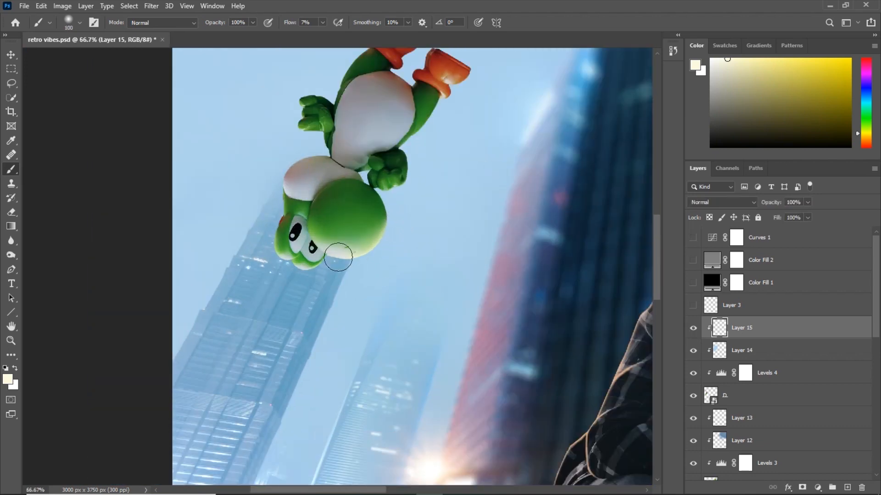
{"action": "key", "text": "ctrl+minus"}
{"action": "left_click_drag", "start_coordinate": [408, 162], "coordinate": [338, 266]}
- Paint pale-yellow rim light along the outer edge of Yoshi's leg and boot cuff with a 25 px brush
{"action": "key", "text": "ctrl+plus"}
{"action": "key", "text": "ctrl+plus"}
{"action": "key", "text": "ctrl+plus"}
{"action": "key", "text": "bracketleft"}
{"action": "key", "text": "bracketleft"}
{"action": "key", "text": "bracketleft"}
{"action": "key", "text": "bracketleft"}
{"action": "key", "text": "bracketleft"}
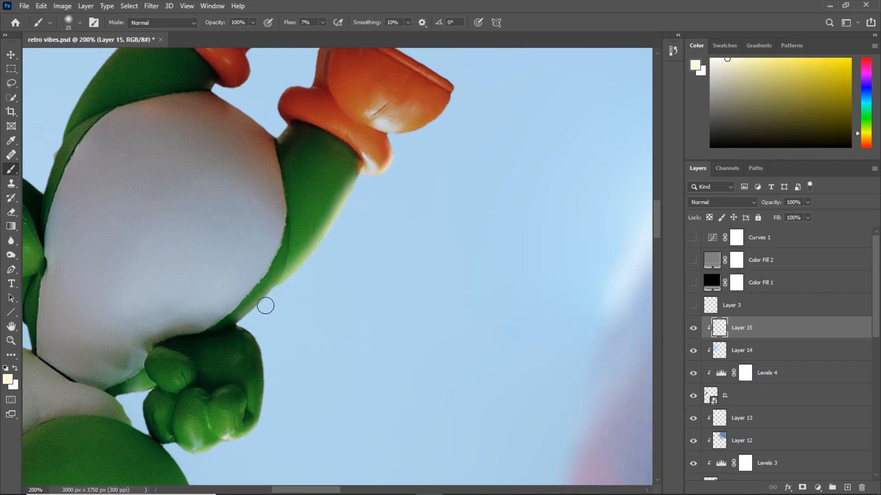
- Paint pale-yellow rim light along the lower edges of Yoshi's two orange boots with a 15 px brush
{"action": "left_click_drag", "start_coordinate": [396, 133], "coordinate": [294, 255]}
{"action": "key", "text": "bracketright"}
{"action": "key", "text": "bracketright"}
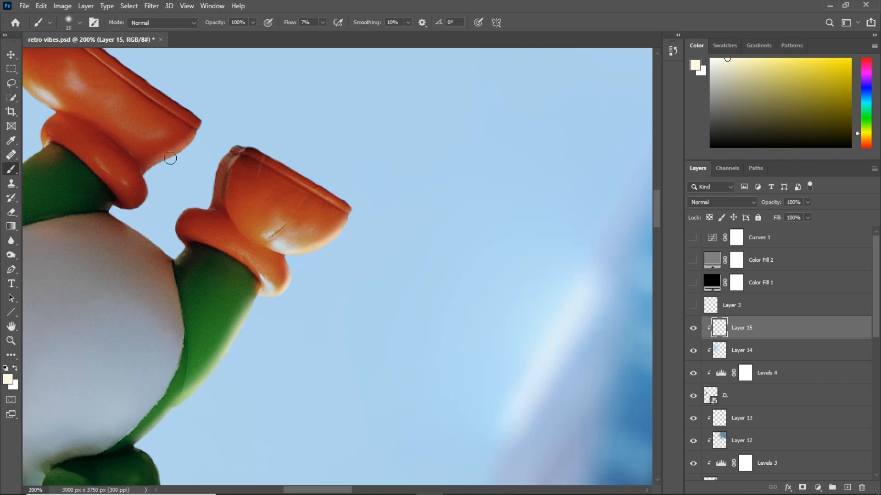
{"action": "key", "text": "ctrl+0"}
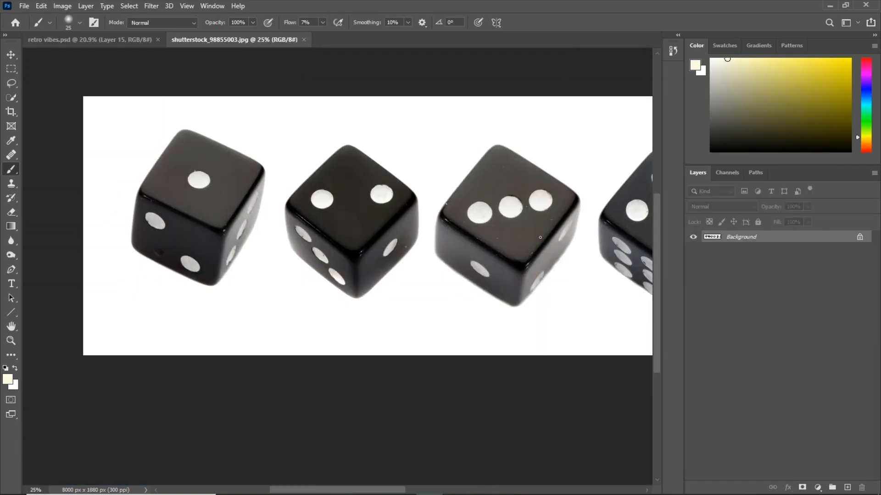
- Mask the dice off their white background, refine the mask to Smooth 26, Feather 1.2 px, Contrast 14% and Shift Edge -100%, and apply it
{"action": "left_click", "coordinate": [11, 97]}
{"action": "left_click", "coordinate": [69, 122]}
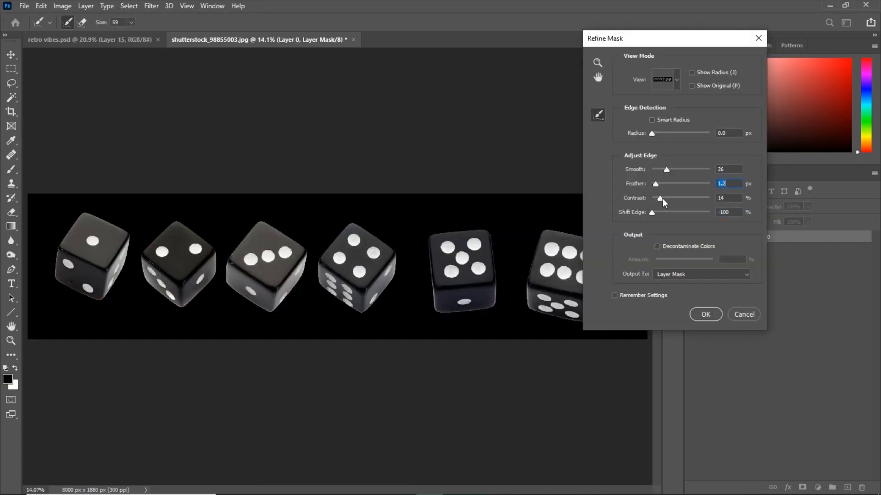
{"action": "left_click", "coordinate": [694, 310]}
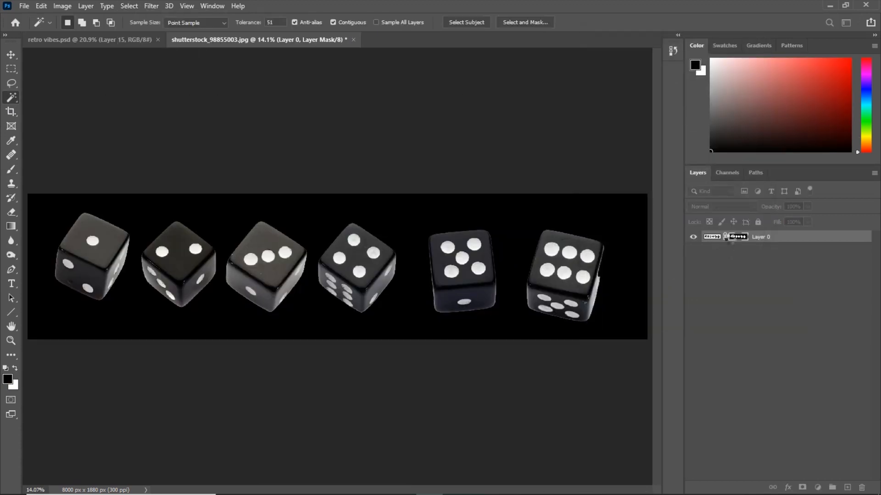
{"action": "right_click", "coordinate": [734, 238]}
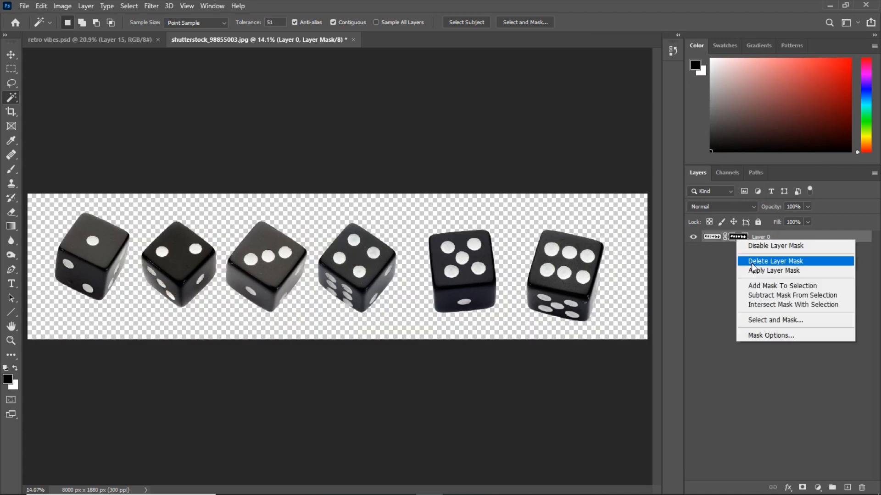
{"action": "left_click", "coordinate": [775, 269]}
- Bring the one-dot die into retro vibes.psd and transform it into a large foreground die beside the man's legs
{"action": "key", "text": "l"}
{"action": "key", "text": "v"}
{"action": "mouse_move", "coordinate": [110, 242]}
{"action": "left_mouse_down"}
{"action": "mouse_move", "coordinate": [113, 267]}
{"action": "mouse_move", "coordinate": [230, 343]}
{"action": "mouse_move", "coordinate": [279, 357]}
{"action": "left_mouse_up"}
{"action": "key", "text": "ctrl+t"}
{"action": "key", "text": "ctrl+minus"}
{"action": "mouse_move", "coordinate": [322, 389]}
{"action": "left_mouse_down"}
{"action": "mouse_move", "coordinate": [334, 369]}
{"action": "mouse_move", "coordinate": [322, 376]}
{"action": "mouse_move", "coordinate": [331, 387]}
{"action": "left_mouse_up"}
{"action": "right_click", "coordinate": [305, 368]}
{"action": "left_click", "coordinate": [340, 345]}
{"action": "left_click_drag", "start_coordinate": [286, 368], "coordinate": [271, 372]}
{"action": "left_click", "coordinate": [527, 23]}
- Bring the two-dot die into retro vibes.psd, name its layer 2 and convert it to a smart object
{"action": "left_click", "coordinate": [235, 40]}
{"action": "key", "text": "ctrl+d"}
{"action": "key", "text": "l"}
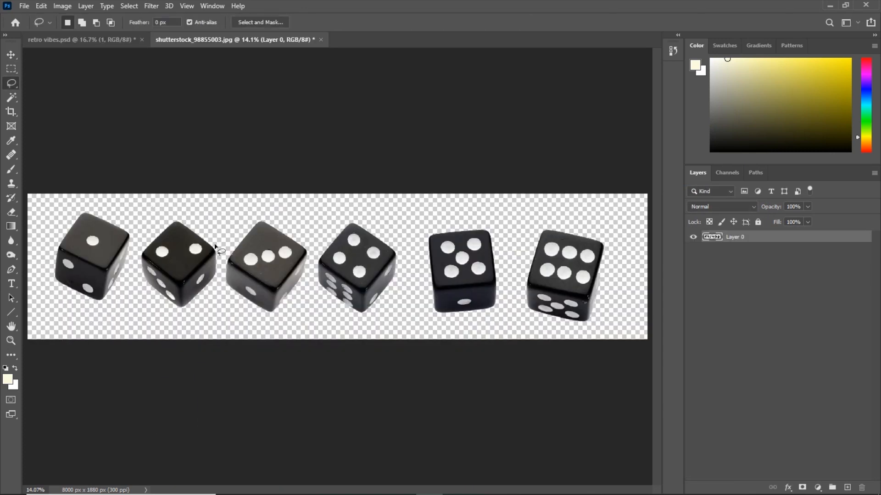
{"action": "left_click_drag", "start_coordinate": [215, 243], "coordinate": [218, 251]}
{"action": "key", "text": "v"}
{"action": "mouse_move", "coordinate": [179, 264]}
{"action": "left_mouse_down"}
{"action": "mouse_move", "coordinate": [78, 47]}
{"action": "mouse_move", "coordinate": [302, 307]}
{"action": "left_mouse_up"}
{"action": "double_click", "coordinate": [732, 332]}
{"action": "type", "text": "2"}
{"action": "right_click", "coordinate": [786, 334]}
{"action": "left_click", "coordinate": [683, 183]}
- Place layer 2 beneath layer 1 and scale the two-dot die down above the large die
{"action": "key", "text": "ctrl+t"}
{"action": "left_click", "coordinate": [527, 22]}
{"action": "left_click_drag", "start_coordinate": [737, 333], "coordinate": [739, 360]}
{"action": "key", "text": "ctrl+t"}
{"action": "left_click_drag", "start_coordinate": [329, 290], "coordinate": [316, 248]}
{"action": "left_click_drag", "start_coordinate": [349, 245], "coordinate": [282, 275]}
{"action": "key", "text": "Return"}
- Reposition and adjust the large one-dot die in the lower-left foreground of the composite
{"action": "left_click", "coordinate": [298, 328]}
{"action": "key", "text": "ctrl+t"}
{"action": "left_click_drag", "start_coordinate": [290, 353], "coordinate": [282, 373]}
{"action": "left_click_drag", "start_coordinate": [362, 363], "coordinate": [361, 370]}
{"action": "left_click", "coordinate": [528, 22]}
- Lower and adjust the two-dot die so that it sits tucked behind the top of the large die
{"action": "left_click", "coordinate": [288, 278]}
{"action": "key", "text": "ctrl+t"}
{"action": "left_click_drag", "start_coordinate": [288, 278], "coordinate": [282, 295]}
{"action": "left_click_drag", "start_coordinate": [313, 299], "coordinate": [313, 311]}
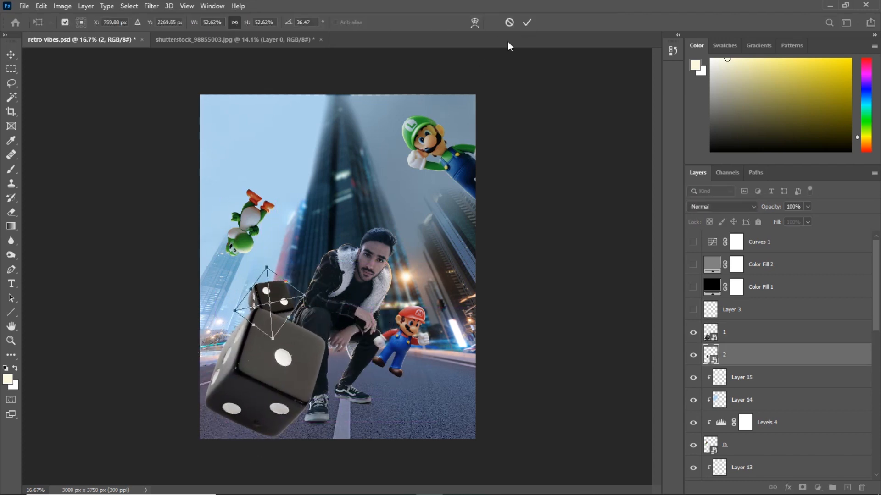
{"action": "left_click", "coordinate": [527, 22]}
- Bring the four-dot die into retro vibes.psd and place its layer beneath layer 2
{"action": "left_click", "coordinate": [234, 39]}
{"action": "key", "text": "l"}
{"action": "mouse_move", "coordinate": [338, 316]}
{"action": "left_mouse_down"}
{"action": "mouse_move", "coordinate": [409, 275]}
{"action": "mouse_move", "coordinate": [340, 317]}
{"action": "left_mouse_up"}
{"action": "key", "text": "v"}
{"action": "mouse_move", "coordinate": [356, 275]}
{"action": "left_mouse_down"}
{"action": "mouse_move", "coordinate": [82, 39]}
{"action": "mouse_move", "coordinate": [336, 329]}
{"action": "left_mouse_up"}
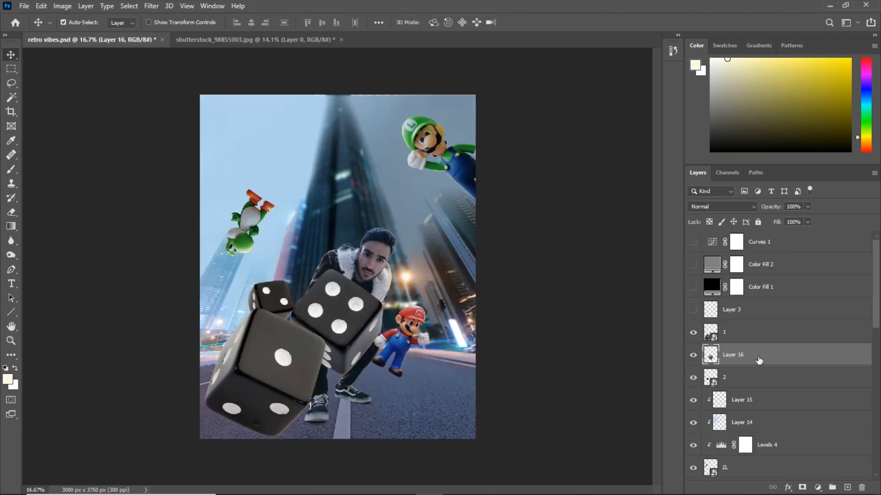
{"action": "left_click_drag", "start_coordinate": [796, 357], "coordinate": [796, 379]}
- Shrink the four-dot die and place it just above the two-dot die as the most distant one
{"action": "key", "text": "ctrl+t"}
{"action": "left_click_drag", "start_coordinate": [381, 321], "coordinate": [348, 327]}
{"action": "left_click_drag", "start_coordinate": [339, 326], "coordinate": [341, 303]}
{"action": "left_click_drag", "start_coordinate": [341, 317], "coordinate": [290, 266]}
{"action": "left_click", "coordinate": [527, 22]}
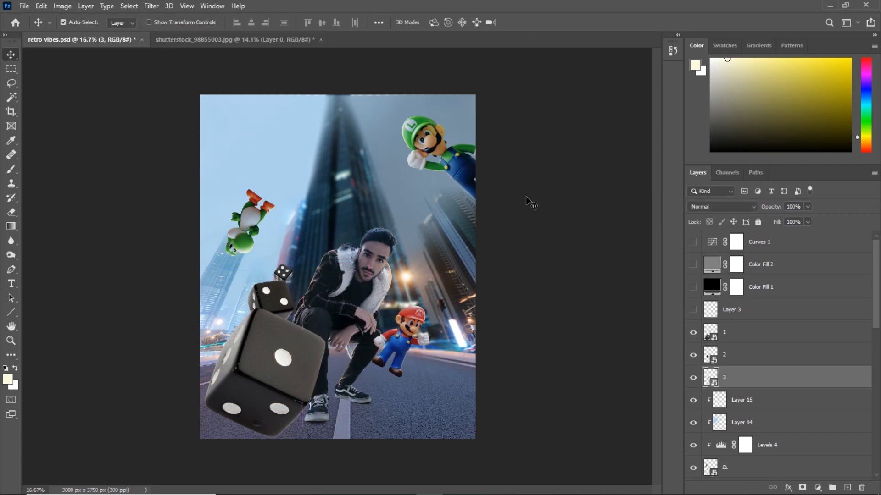
- Rotate layers 1, 2 and 3 together and shift the row of dice toward the lower-left corner of the composite
{"action": "left_click", "coordinate": [734, 338], "text": "shift"}
{"action": "key", "text": "ctrl+t"}
{"action": "left_click_drag", "start_coordinate": [334, 266], "coordinate": [368, 313]}
{"action": "left_click_drag", "start_coordinate": [289, 362], "coordinate": [253, 391]}
{"action": "left_click", "coordinate": [542, 23]}
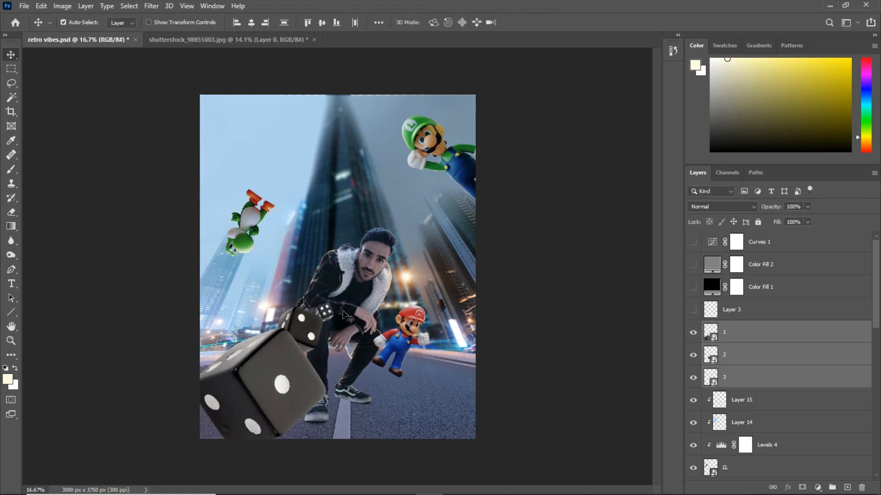
- Try adding the five-dot die to the composite as a tiny die beneath layer 3
{"action": "left_click", "coordinate": [275, 40]}
{"action": "key", "text": "l"}
{"action": "left_click_drag", "start_coordinate": [427, 230], "coordinate": [430, 227]}
{"action": "key", "text": "v"}
{"action": "mouse_move", "coordinate": [456, 277]}
{"action": "left_mouse_down"}
{"action": "mouse_move", "coordinate": [186, 130]}
{"action": "mouse_move", "coordinate": [344, 318]}
{"action": "left_mouse_up"}
{"action": "key", "text": "ctrl+plus"}
{"action": "left_click_drag", "start_coordinate": [743, 334], "coordinate": [741, 408]}
{"action": "key", "text": "ctrl+t"}
{"action": "left_click_drag", "start_coordinate": [399, 218], "coordinate": [357, 353]}
{"action": "key", "text": "ctrl+plus"}
{"action": "key", "text": "Return"}
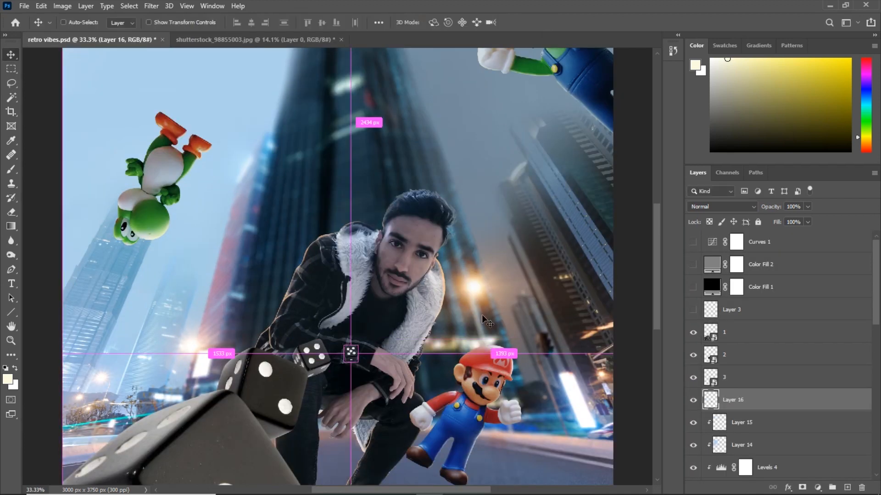
- Try the five-dot die at 650.25% and -34.65° rotation by the composite's right edge, and delete it
{"action": "key", "text": "ctrl+0"}
{"action": "key", "text": "ctrl+t"}
{"action": "left_click_drag", "start_coordinate": [342, 310], "coordinate": [298, 261]}
{"action": "left_click_drag", "start_coordinate": [327, 293], "coordinate": [510, 264]}
{"action": "left_click_drag", "start_coordinate": [537, 323], "coordinate": [569, 309]}
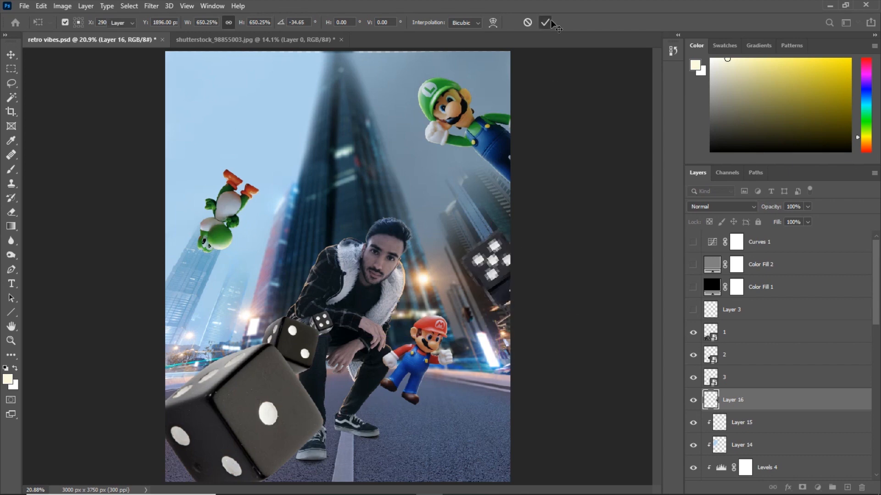
{"action": "left_click", "coordinate": [545, 22]}
{"action": "left_click_drag", "start_coordinate": [488, 291], "coordinate": [460, 374]}
{"action": "key", "text": "Delete"}
- Enlarge the four-dot die on layer 3 and move it onto the road below and to the right of Mario
{"action": "left_click", "coordinate": [715, 379]}
{"action": "key", "text": "ctrl+minus"}
{"action": "key", "text": "ctrl+t"}
{"action": "left_click_drag", "start_coordinate": [321, 296], "coordinate": [319, 287]}
{"action": "left_click_drag", "start_coordinate": [327, 308], "coordinate": [435, 396]}
{"action": "left_click_drag", "start_coordinate": [464, 380], "coordinate": [473, 413]}
{"action": "key", "text": "Return"}
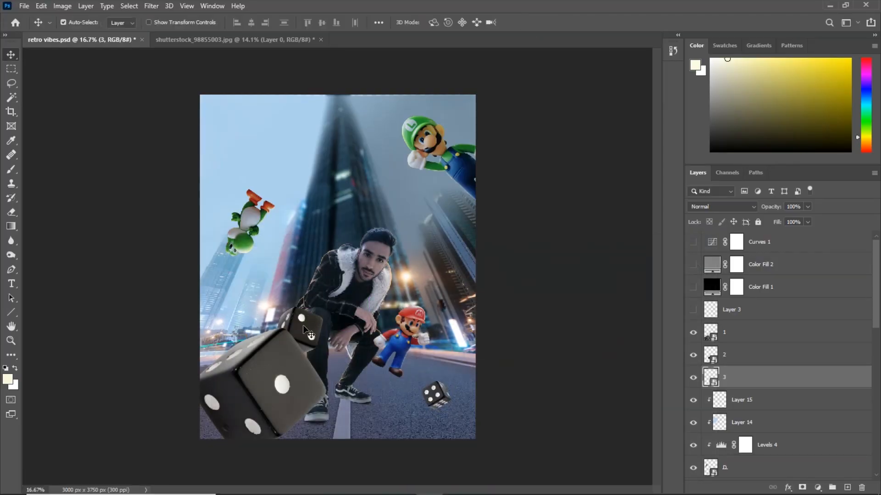
- Group the three dice layers and clip a Levels adjustment to the group, raising its output black level against the grayscale check layer
{"action": "left_click", "coordinate": [306, 323]}
{"action": "left_click_drag", "start_coordinate": [733, 332], "coordinate": [735, 382]}
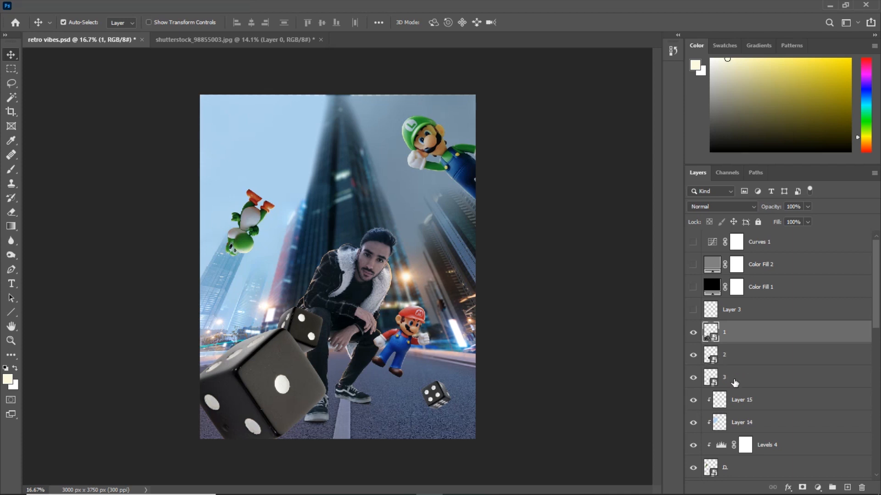
{"action": "left_click", "coordinate": [818, 488]}
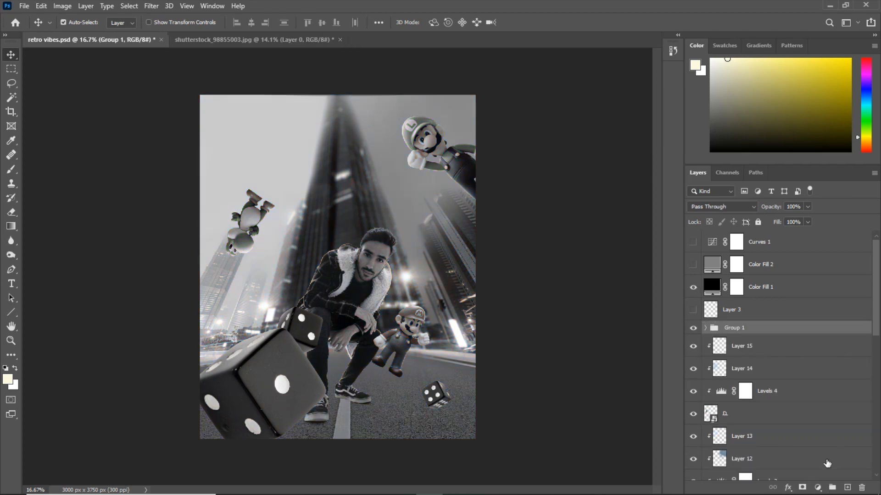
{"action": "left_click", "coordinate": [817, 488]}
{"action": "left_click", "coordinate": [810, 337]}
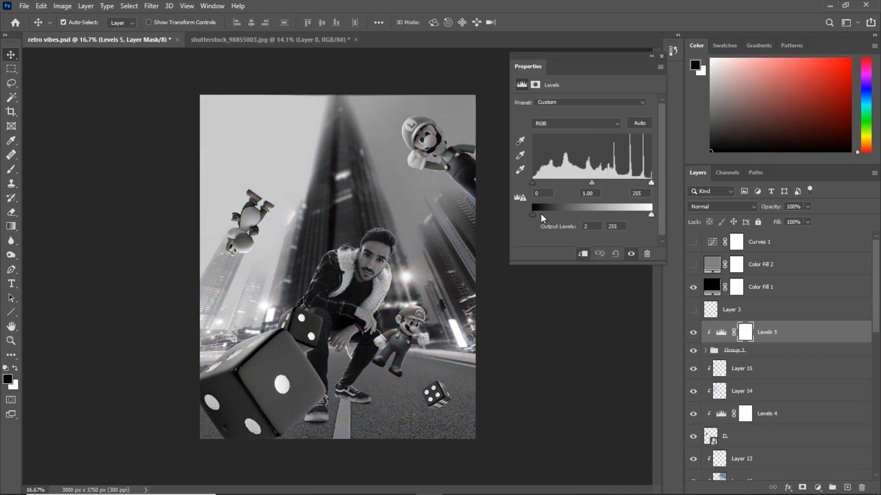
{"action": "left_click", "coordinate": [688, 44]}
- Add a clipped layer above the dice's Levels adjustment and dab soft light onto the large die at 38% brush flow
{"action": "key", "text": "ctrl+shift+alt+n"}
{"action": "key", "text": "ctrl+alt+g"}
{"action": "key", "text": "b"}
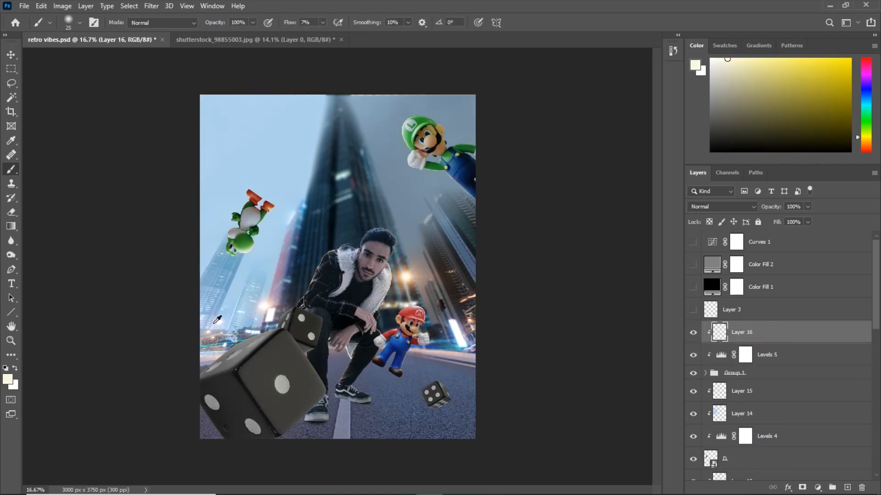
{"action": "left_click_drag", "start_coordinate": [290, 23], "coordinate": [304, 22]}
{"action": "left_click", "coordinate": [235, 360]}
- Adjust the Blend If range of the dice's light layer and compare the dice with and without that layer
{"action": "double_click", "coordinate": [789, 332]}
{"action": "mouse_move", "coordinate": [600, 259]}
{"action": "left_mouse_down"}
{"action": "mouse_move", "coordinate": [672, 261]}
{"action": "mouse_move", "coordinate": [620, 263]}
{"action": "left_mouse_up"}
{"action": "key", "text": "Return"}
{"action": "key", "text": "ctrl+plus"}
{"action": "key", "text": "bracketleft"}
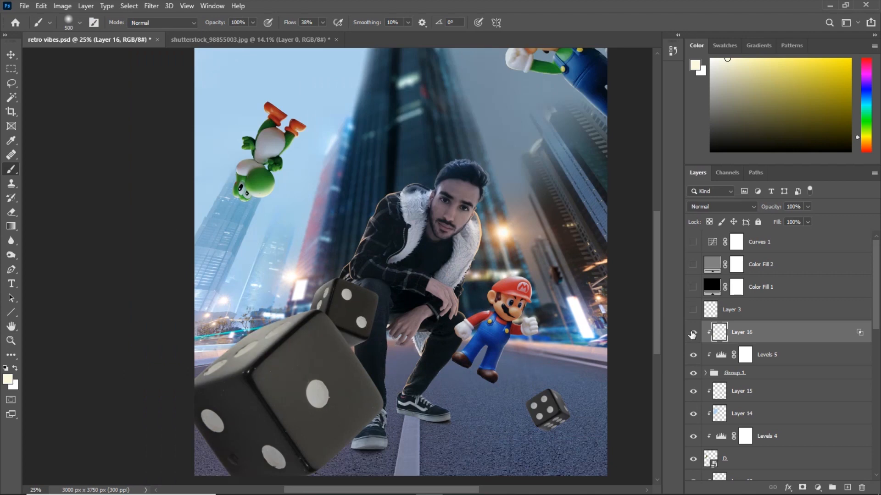
{"action": "left_click", "coordinate": [693, 333]}
{"action": "left_click", "coordinate": [693, 333]}
- Paint pale-yellow rim light along the edges of the dice with a smaller soft brush
{"action": "key", "text": "bracketleft"}
{"action": "key", "text": "ctrl+minus"}
{"action": "key", "text": "ctrl+plus"}
{"action": "key", "text": "ctrl+plus"}
{"action": "key", "text": "ctrl+plus"}
{"action": "key", "text": "ctrl+plus"}
{"action": "left_click_drag", "start_coordinate": [95, 423], "coordinate": [516, 143]}
{"action": "key", "text": "bracketleft"}
{"action": "key", "text": "ctrl+minus"}
{"action": "key", "text": "ctrl+minus"}
{"action": "key", "text": "ctrl+minus"}
{"action": "key", "text": "ctrl+minus"}
- Add a clipped layer above Levels 5, paint colours sampled from the scene over the dice and change the layer's blend mode
{"action": "left_click", "coordinate": [772, 355]}
{"action": "left_click", "coordinate": [847, 487]}
{"action": "left_click", "coordinate": [266, 306], "text": "alt"}
{"action": "left_click", "coordinate": [395, 413], "text": "alt"}
{"action": "left_click_drag", "start_coordinate": [229, 394], "coordinate": [303, 330]}
{"action": "left_click_drag", "start_coordinate": [426, 395], "coordinate": [445, 397]}
{"action": "left_click", "coordinate": [722, 207]}
{"action": "left_click", "coordinate": [715, 447]}
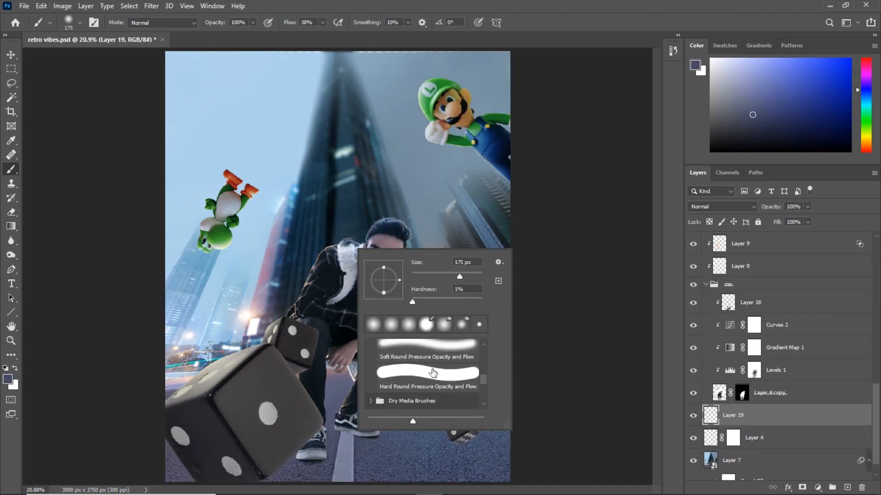
- Choose a mist brush with a near-white colour and dab mist behind Mario on Layer 19
{"action": "scroll", "coordinate": [399, 383], "scroll_direction": "down", "scroll_amount": 5}
{"action": "left_click", "coordinate": [371, 394]}
{"action": "scroll", "coordinate": [428, 396], "scroll_direction": "down", "scroll_amount": 4}
{"action": "left_click", "coordinate": [616, 6]}
{"action": "left_click", "coordinate": [718, 65]}
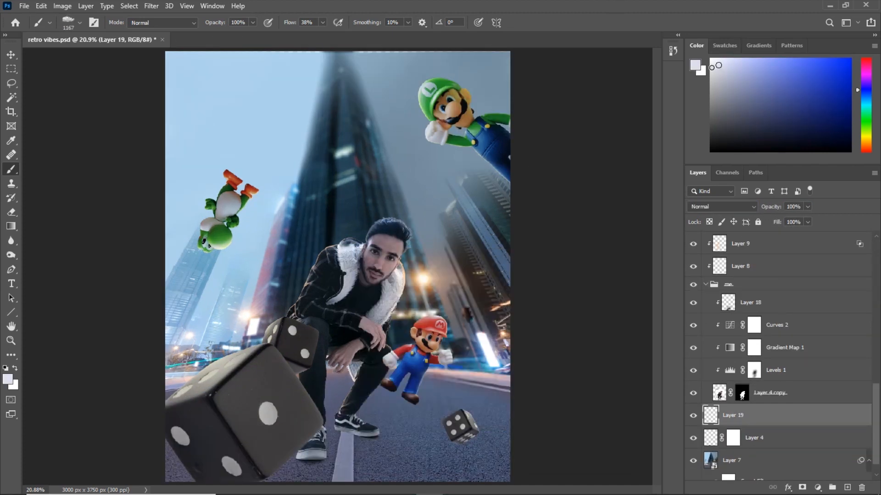
{"action": "right_click", "coordinate": [430, 359], "text": "alt"}
{"action": "left_click", "coordinate": [431, 359]}
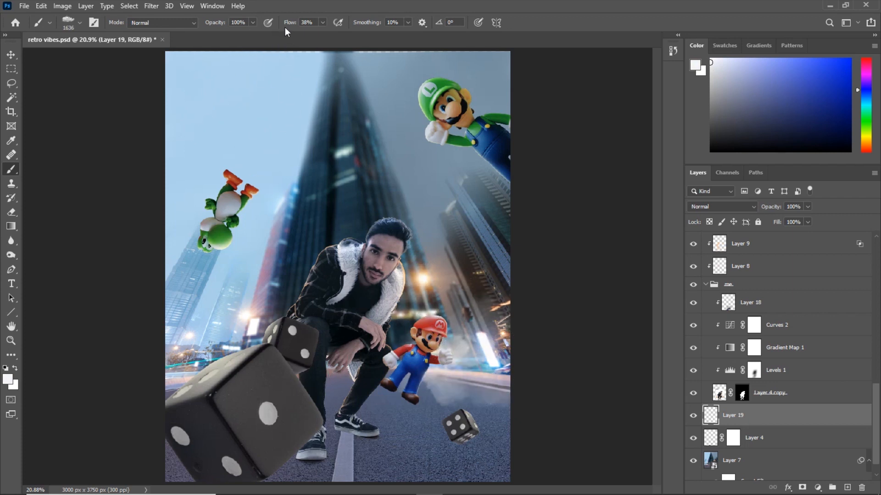
- Paint white mist across the street horizon behind the man and dice, varying the mist brush size and using 31% flow
{"action": "left_click", "coordinate": [293, 316]}
{"action": "left_click", "coordinate": [197, 363]}
{"action": "left_click", "coordinate": [362, 376]}
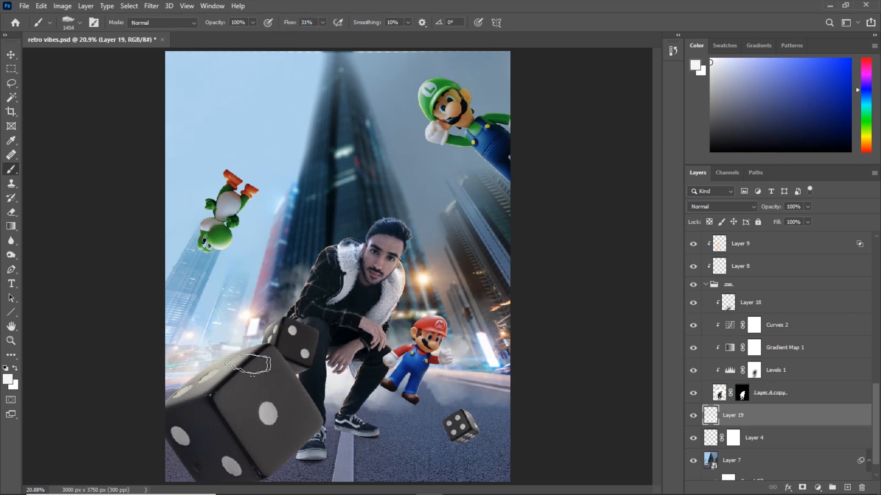
{"action": "left_click", "coordinate": [206, 346]}
{"action": "left_click_drag", "start_coordinate": [459, 363], "coordinate": [409, 332]}
{"action": "right_click", "coordinate": [431, 374], "text": "alt"}
{"action": "mouse_move", "coordinate": [465, 371]}
{"action": "left_mouse_down"}
{"action": "mouse_move", "coordinate": [147, 387]}
{"action": "mouse_move", "coordinate": [572, 388]}
{"action": "left_mouse_up"}
- Erase excess mist from the lower road with a soft 675 px eraser and set Layer 19's opacity to 89%
{"action": "key", "text": "e"}
{"action": "right_click", "coordinate": [431, 437], "text": "alt"}
{"action": "mouse_move", "coordinate": [430, 437]}
{"action": "left_mouse_down"}
{"action": "mouse_move", "coordinate": [309, 450]}
{"action": "mouse_move", "coordinate": [186, 419]}
{"action": "mouse_move", "coordinate": [647, 407]}
{"action": "left_mouse_up"}
{"action": "left_click_drag", "start_coordinate": [772, 206], "coordinate": [764, 209]}
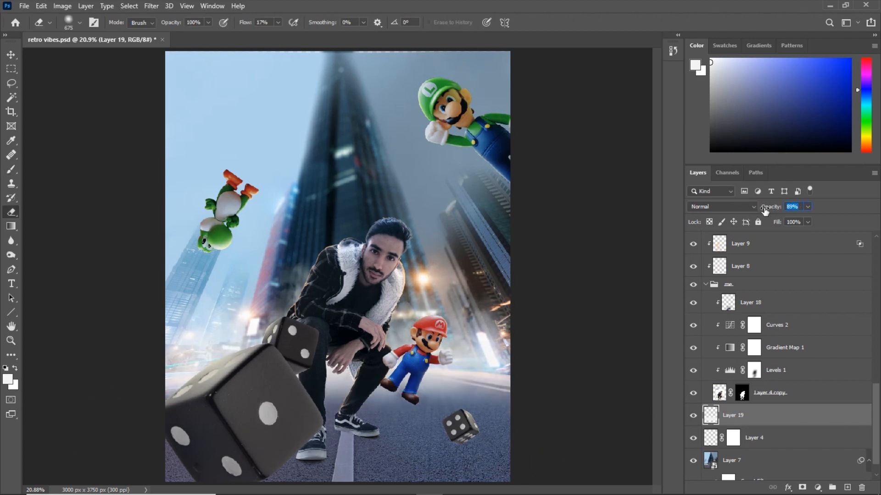
- Apply a Gaussian Blur to the mist on Layer 19
{"action": "left_click", "coordinate": [151, 6]}
{"action": "mouse_move", "coordinate": [275, 129]}
{"action": "left_click", "coordinate": [311, 173]}
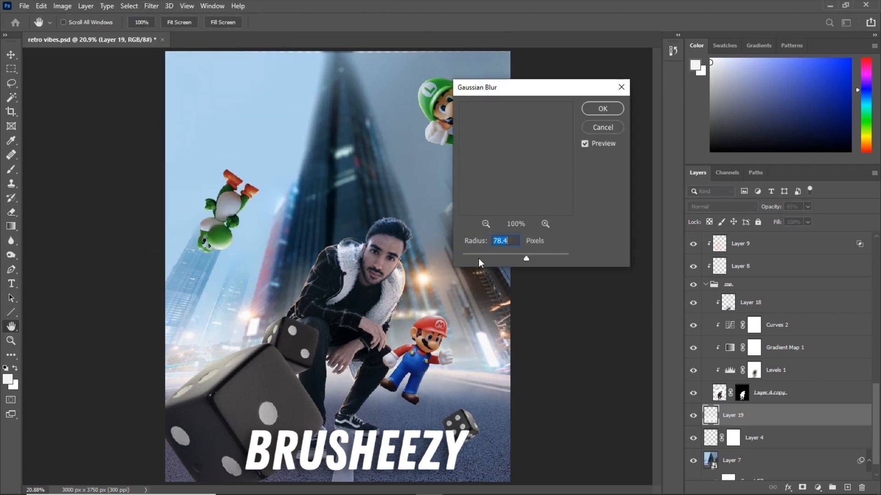
{"action": "left_click", "coordinate": [595, 110]}
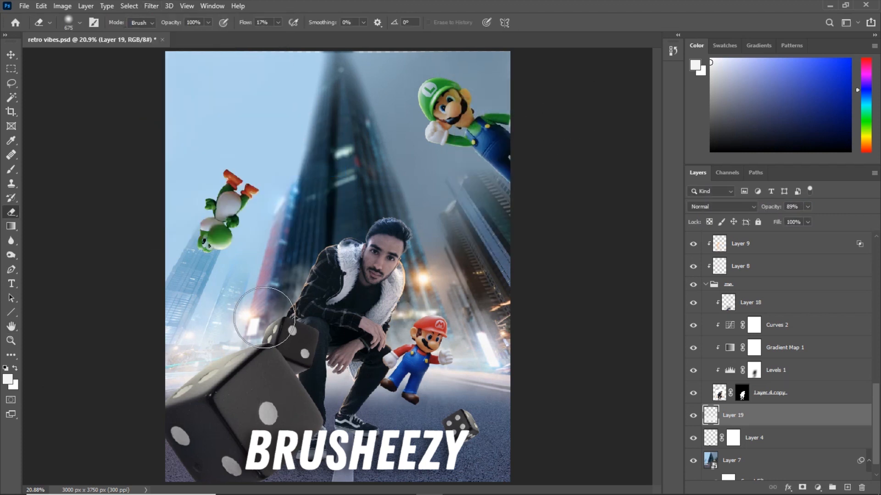
- Try painting white mist over the road around Mario and the small dice on a new layer, using an enlarged mist brush of 1761 px
{"action": "key", "text": "b"}
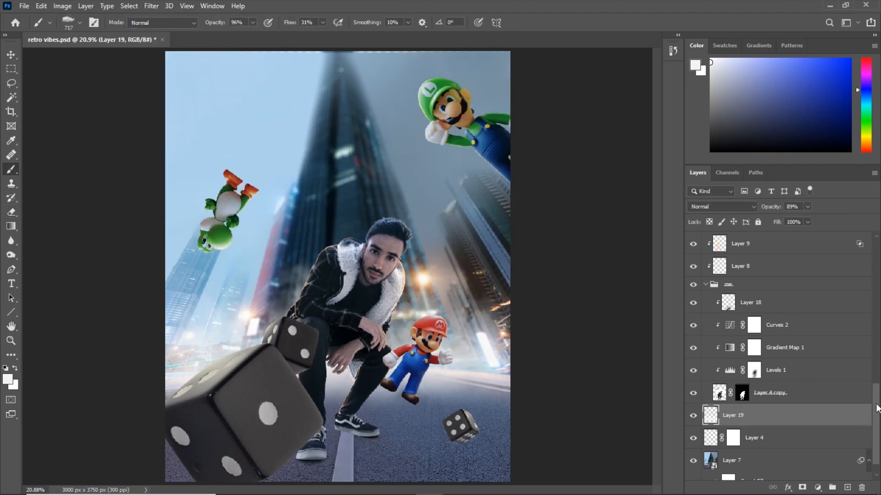
{"action": "left_click_drag", "start_coordinate": [877, 407], "coordinate": [878, 251]}
{"action": "left_click", "coordinate": [763, 317]}
{"action": "left_click", "coordinate": [792, 340]}
{"action": "left_click", "coordinate": [848, 488]}
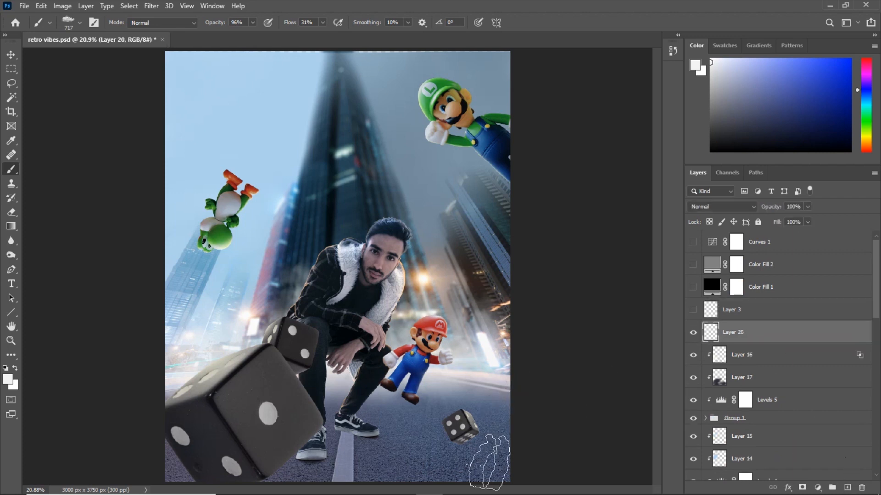
{"action": "left_click", "coordinate": [477, 475]}
{"action": "key", "text": "bracketright"}
{"action": "key", "text": "bracketright"}
{"action": "key", "text": "bracketright"}
{"action": "key", "text": "bracketright"}
{"action": "key", "text": "bracketright"}
{"action": "key", "text": "bracketright"}
{"action": "key", "text": "bracketright"}
{"action": "key", "text": "bracketright"}
{"action": "key", "text": "bracketright"}
{"action": "key", "text": "bracketright"}
{"action": "left_click", "coordinate": [480, 408]}
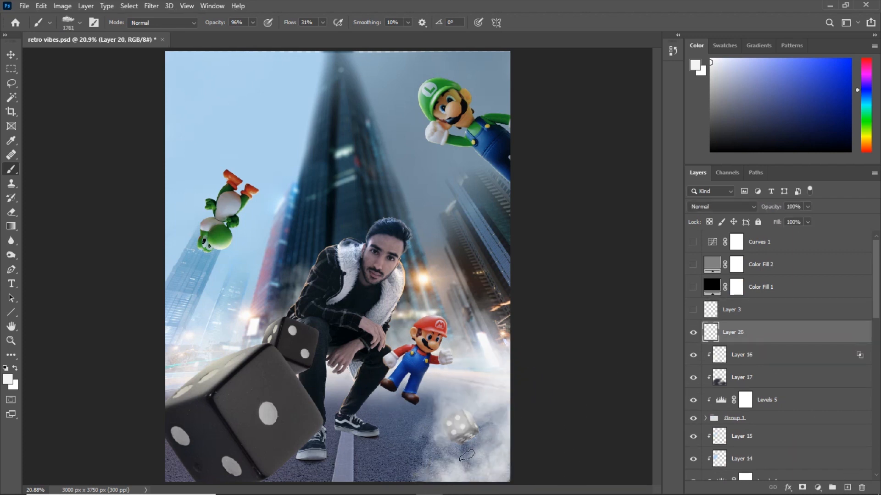
{"action": "left_click_drag", "start_coordinate": [477, 447], "coordinate": [393, 452]}
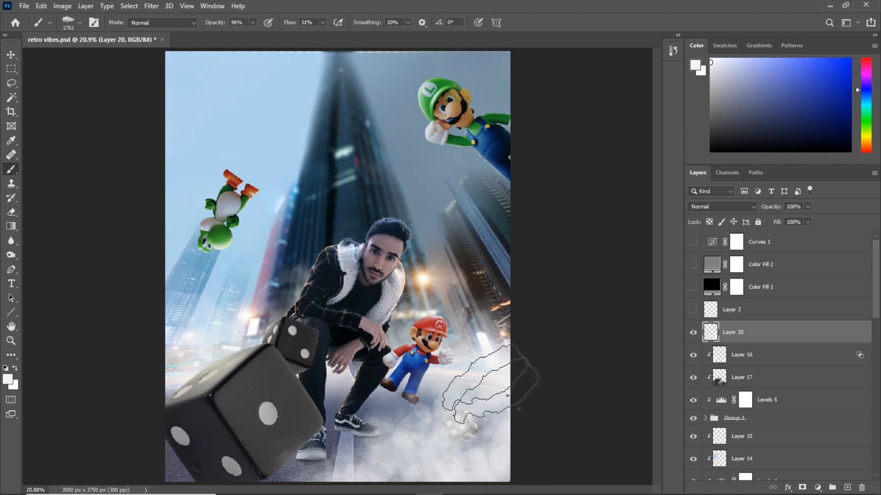
{"action": "left_click_drag", "start_coordinate": [379, 443], "coordinate": [500, 447]}
{"action": "left_click", "coordinate": [156, 6]}
{"action": "left_click", "coordinate": [530, 302]}
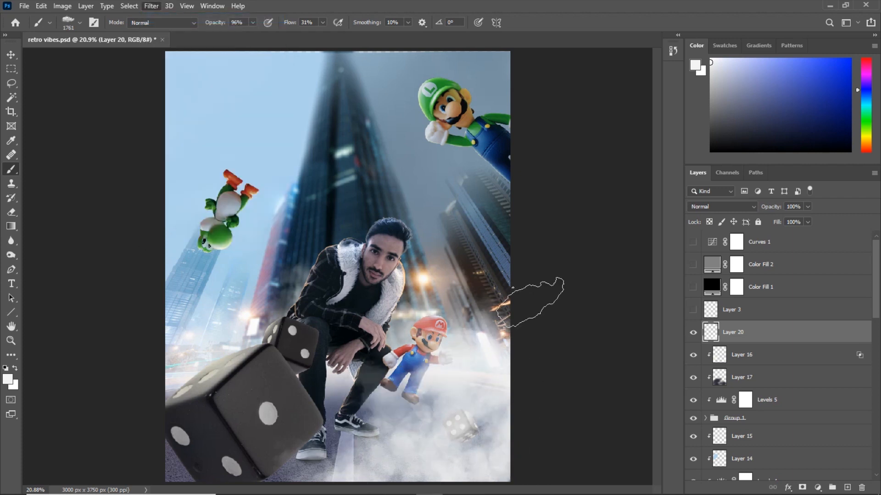
{"action": "left_click_drag", "start_coordinate": [771, 208], "coordinate": [738, 222]}
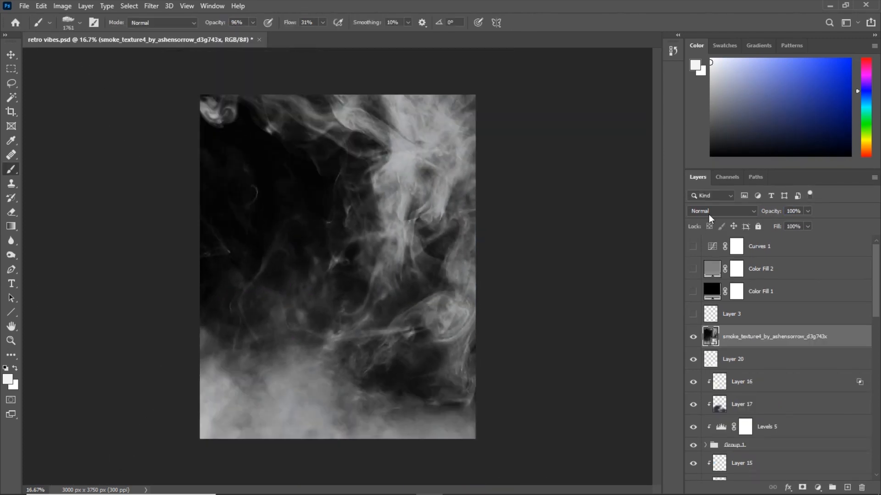
- Set the smoke texture to a lightening blend mode that drops out its black background, and scale and position it over the whole scene
{"action": "left_click", "coordinate": [709, 211]}
{"action": "left_click", "coordinate": [693, 302]}
{"action": "key", "text": "ctrl+t"}
{"action": "left_click_drag", "start_coordinate": [329, 290], "coordinate": [431, 352]}
{"action": "left_click_drag", "start_coordinate": [391, 152], "coordinate": [390, 95]}
{"action": "left_click_drag", "start_coordinate": [374, 264], "coordinate": [367, 280]}
{"action": "left_click_drag", "start_coordinate": [384, 110], "coordinate": [384, 64]}
{"action": "left_click_drag", "start_coordinate": [350, 209], "coordinate": [357, 213]}
{"action": "key", "text": "Return"}
- Delete the hand-painted mist on Layer 20
{"action": "left_click", "coordinate": [694, 359]}
{"action": "left_click", "coordinate": [738, 360]}
{"action": "key", "text": "Delete"}
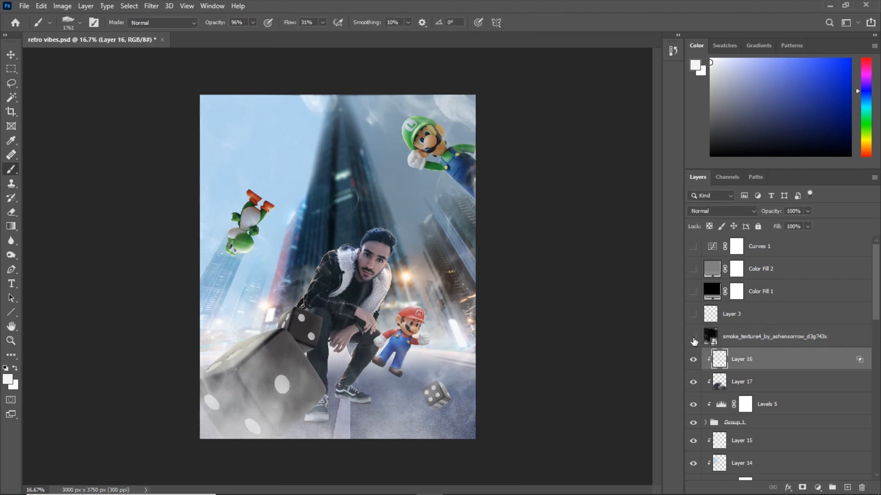
- Mask the smoke texture and thin it over the man and large dice with a 2000 px brush at 18% flow, and apply a filter to it
{"action": "left_click", "coordinate": [775, 338]}
{"action": "left_click", "coordinate": [801, 488]}
{"action": "right_click", "coordinate": [349, 285], "text": "alt"}
{"action": "left_click_drag", "start_coordinate": [292, 26], "coordinate": [285, 26]}
{"action": "left_click_drag", "start_coordinate": [349, 298], "coordinate": [326, 326]}
{"action": "key", "text": "bracketright"}
{"action": "key", "text": "bracketright"}
{"action": "key", "text": "bracketright"}
{"action": "mouse_move", "coordinate": [266, 371]}
{"action": "left_mouse_down"}
{"action": "mouse_move", "coordinate": [238, 399]}
{"action": "mouse_move", "coordinate": [275, 390]}
{"action": "left_mouse_up"}
{"action": "key", "text": "ctrl+plus"}
{"action": "key", "text": "ctrl+minus"}
{"action": "left_click", "coordinate": [710, 337]}
{"action": "left_click", "coordinate": [149, 6]}
{"action": "left_click", "coordinate": [293, 151]}
{"action": "left_click", "coordinate": [592, 110]}
- Try a Gaussian Blur with a 6.0 px radius on Mario's layer M
{"action": "scroll", "coordinate": [703, 378], "scroll_direction": "down", "scroll_amount": 10}
{"action": "key", "text": "ctrl+plus"}
{"action": "left_click", "coordinate": [710, 360]}
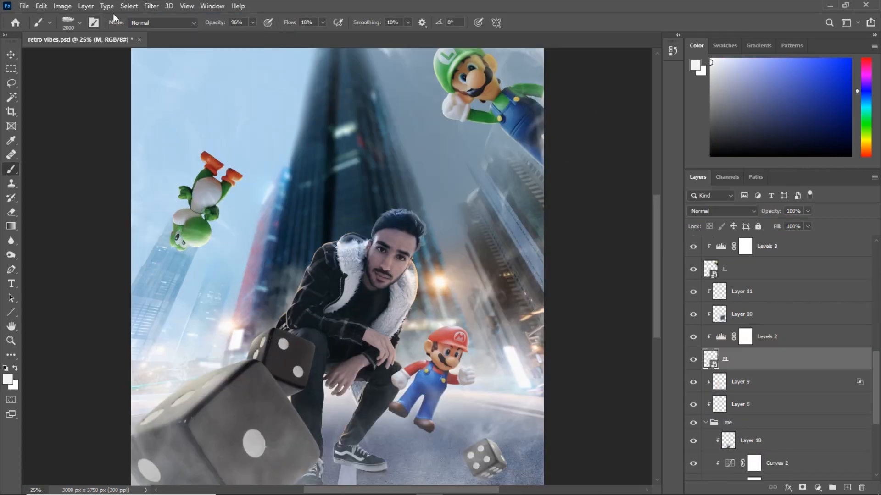
{"action": "left_click", "coordinate": [150, 5]}
{"action": "mouse_move", "coordinate": [246, 130]}
{"action": "left_click", "coordinate": [317, 168]}
{"action": "left_click_drag", "start_coordinate": [616, 83], "coordinate": [618, 82]}
{"action": "left_click_drag", "start_coordinate": [545, 253], "coordinate": [569, 253]}
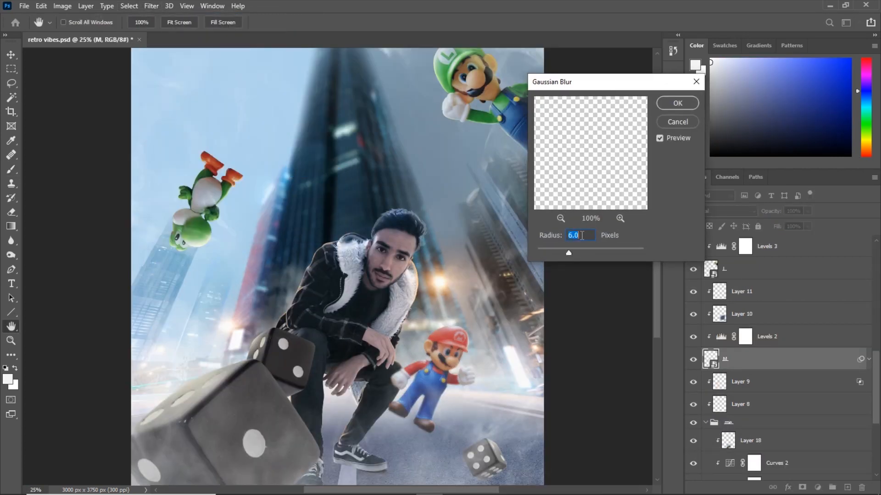
{"action": "left_click", "coordinate": [676, 105]}
- Hide Layer 11 and try a Box Blur with a 12 px radius on Mario's layer M
{"action": "left_click", "coordinate": [734, 292]}
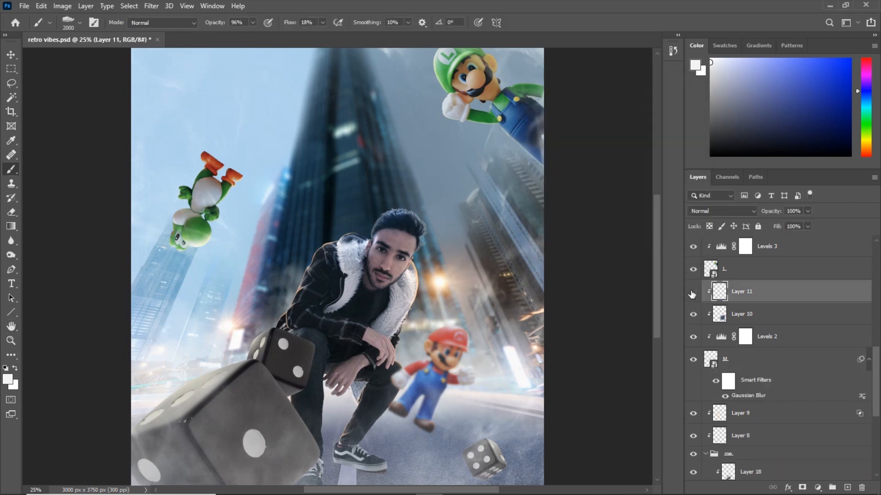
{"action": "left_click", "coordinate": [693, 292]}
{"action": "key", "text": "ctrl+minus"}
{"action": "left_click", "coordinate": [752, 359]}
{"action": "left_click", "coordinate": [151, 5]}
{"action": "mouse_move", "coordinate": [245, 130]}
{"action": "left_click", "coordinate": [317, 159]}
{"action": "key", "text": "ctrl+plus"}
{"action": "left_click_drag", "start_coordinate": [657, 240], "coordinate": [650, 241]}
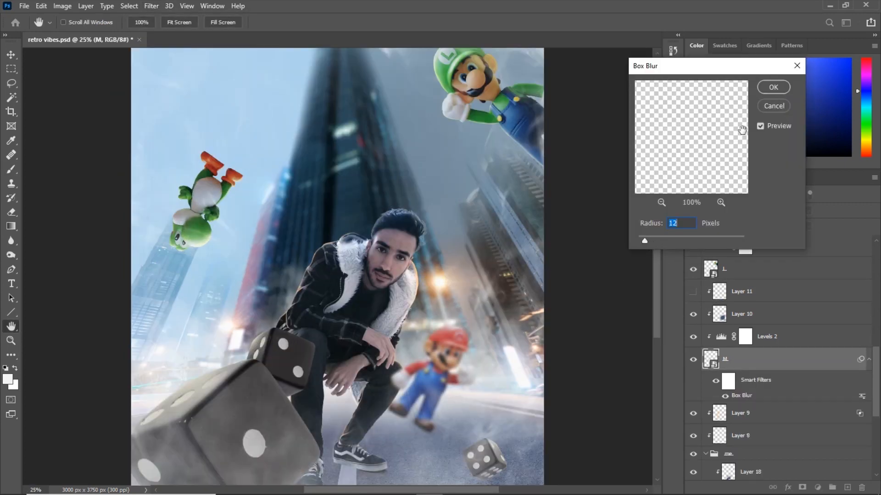
{"action": "key", "text": "Escape"}
- Apply a slight Motion Blur at a 49° angle to Mario's layer M and show Layer 11
{"action": "left_click", "coordinate": [150, 6]}
{"action": "mouse_move", "coordinate": [183, 129]}
{"action": "left_click", "coordinate": [313, 190]}
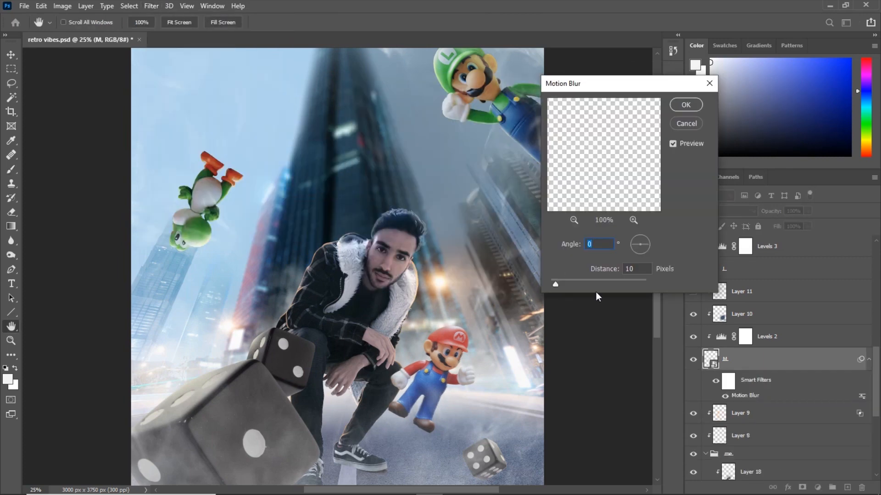
{"action": "left_click_drag", "start_coordinate": [573, 282], "coordinate": [563, 283]}
{"action": "left_click", "coordinate": [649, 243]}
{"action": "key", "text": "ctrl+minus"}
{"action": "left_click", "coordinate": [686, 105]}
{"action": "left_click", "coordinate": [693, 292]}
- Try a Motion Blur at 49° with a 45 px distance on Luigi's layer L and inspect him up close
{"action": "left_click", "coordinate": [719, 291]}
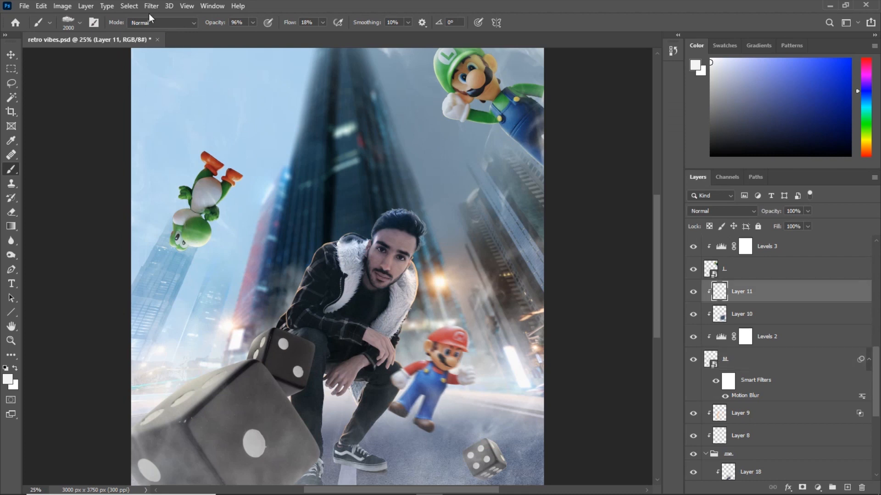
{"action": "left_click", "coordinate": [739, 270]}
{"action": "left_click", "coordinate": [152, 7]}
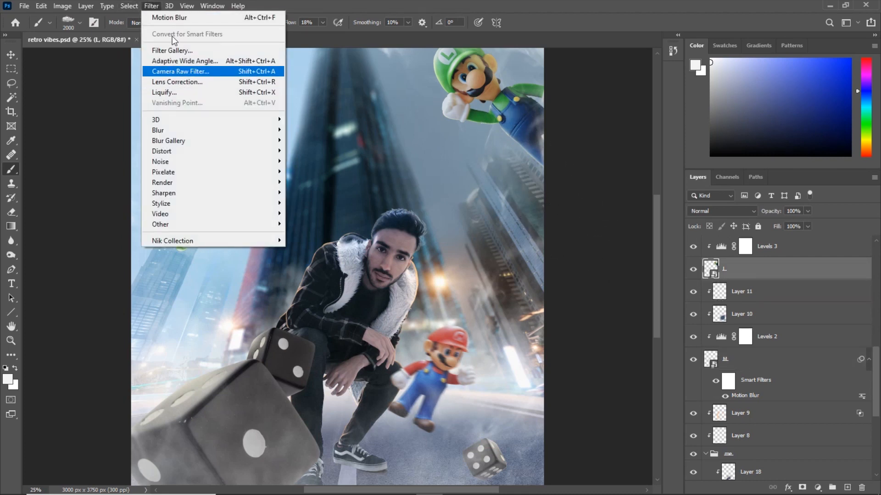
{"action": "left_click", "coordinate": [173, 18]}
{"action": "left_click_drag", "start_coordinate": [621, 281], "coordinate": [631, 280]}
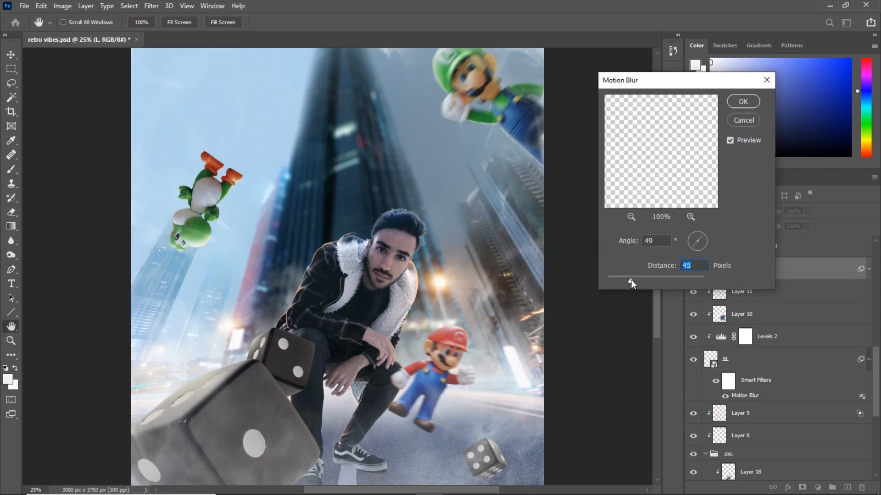
{"action": "left_click", "coordinate": [742, 105]}
{"action": "key", "text": "ctrl+minus"}
{"action": "key", "text": "ctrl+plus"}
{"action": "key", "text": "ctrl+plus"}
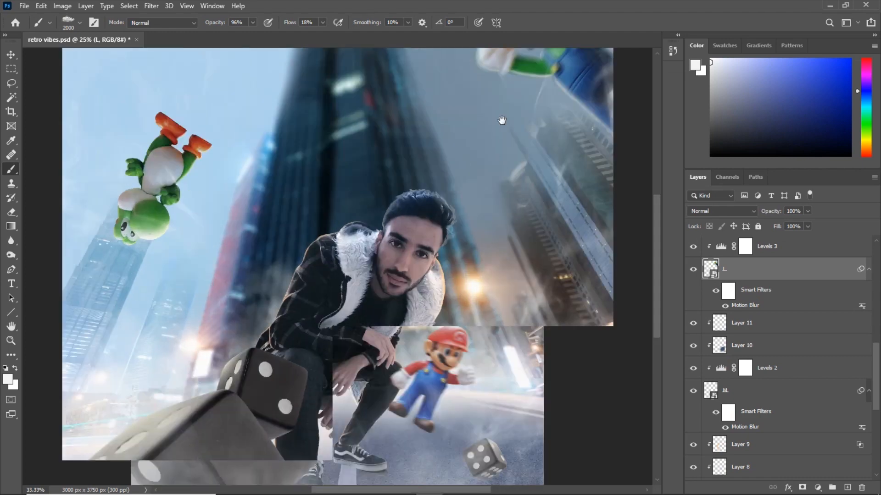
{"action": "left_click_drag", "start_coordinate": [501, 121], "coordinate": [338, 345]}
{"action": "key", "text": "ctrl+plus"}
{"action": "key", "text": "ctrl+plus"}
{"action": "key", "text": "ctrl+minus"}
- Try a different distance for Luigi's Motion Blur, and delete that smart filter from layer L
{"action": "double_click", "coordinate": [733, 306]}
{"action": "left_click_drag", "start_coordinate": [632, 280], "coordinate": [643, 281]}
{"action": "left_click", "coordinate": [743, 121]}
{"action": "key", "text": "ctrl+minus"}
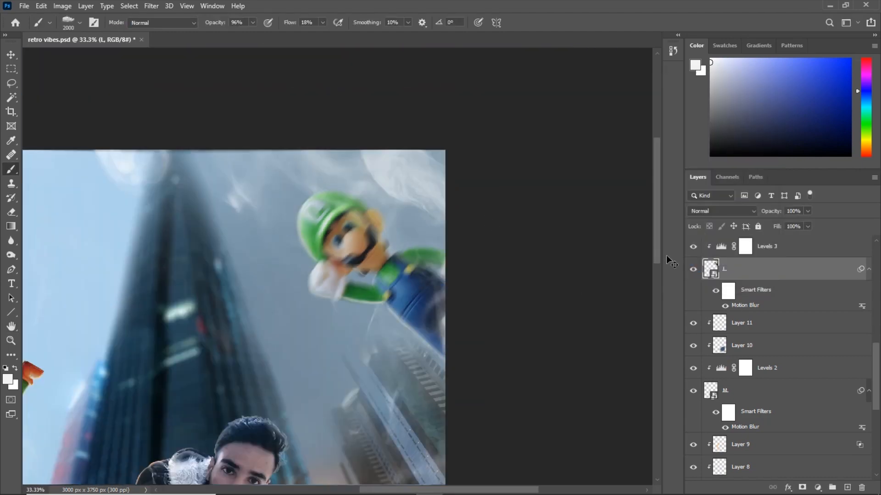
{"action": "key", "text": "ctrl+0"}
{"action": "right_click", "coordinate": [734, 305]}
{"action": "left_click", "coordinate": [761, 367]}
- Apply a Gaussian Blur with a 12 px radius to Luigi's layer L
{"action": "left_click", "coordinate": [151, 6]}
{"action": "left_click", "coordinate": [321, 169]}
{"action": "left_click_drag", "start_coordinate": [574, 253], "coordinate": [580, 251]}
{"action": "type", "text": "12"}
{"action": "left_click", "coordinate": [676, 105]}
{"action": "scroll", "coordinate": [726, 243], "scroll_direction": "up", "scroll_amount": 2}
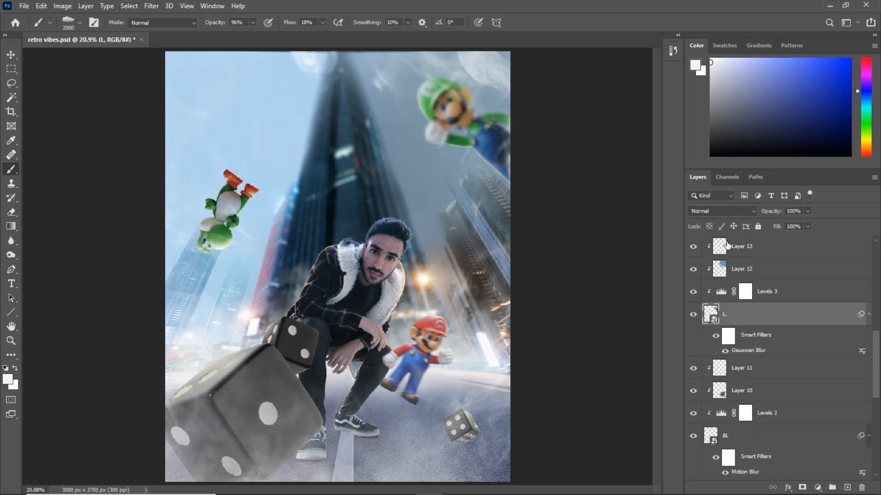
- Repeat the last Gaussian Blur on Layer 13, which is clipped to Luigi
{"action": "left_click", "coordinate": [727, 245]}
{"action": "left_click", "coordinate": [152, 6]}
{"action": "left_click", "coordinate": [157, 17]}
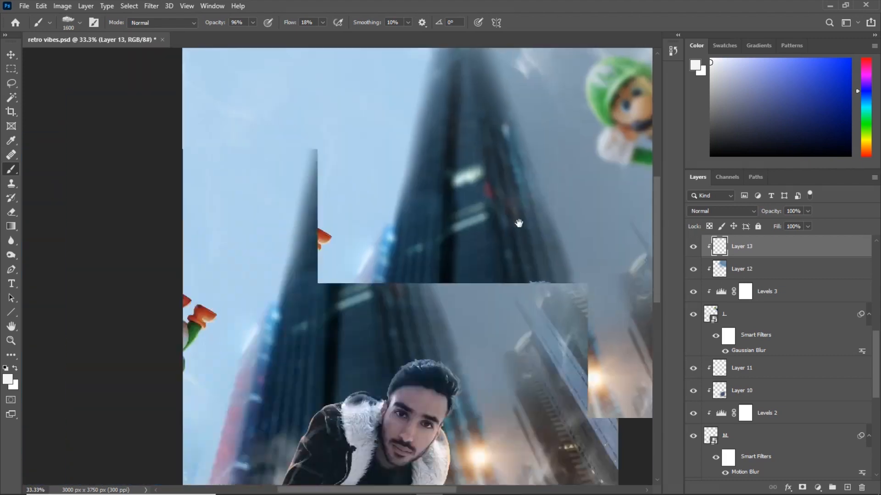
- Apply a Motion Blur to Yoshi's layer D
{"action": "left_click", "coordinate": [734, 315]}
{"action": "left_click", "coordinate": [151, 6]}
{"action": "mouse_move", "coordinate": [160, 131]}
{"action": "left_click", "coordinate": [312, 193]}
{"action": "key", "text": "Return"}
{"action": "key", "text": "ctrl+0"}
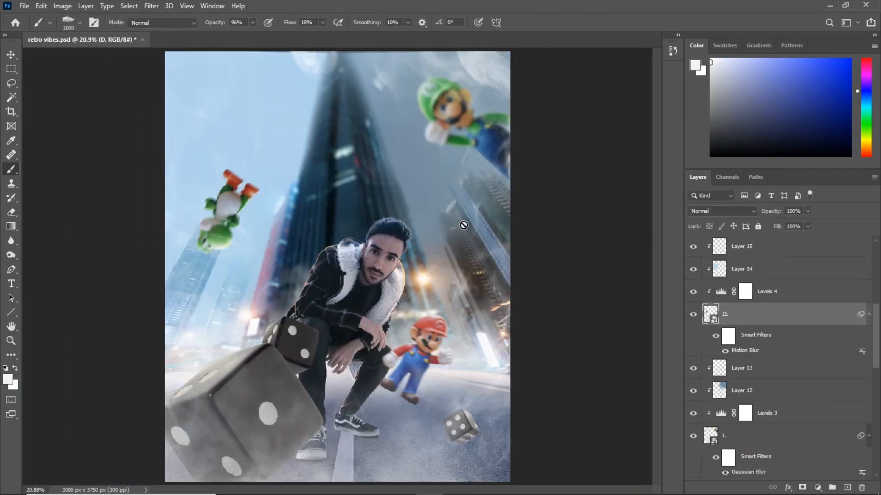
- Duplicate Mario's layer M with its clipped layers up to Layer 11, and merge the copies into a single layer
{"action": "left_click", "coordinate": [743, 255]}
{"action": "scroll", "coordinate": [700, 317], "scroll_direction": "down", "scroll_amount": 4}
{"action": "left_click", "coordinate": [704, 379]}
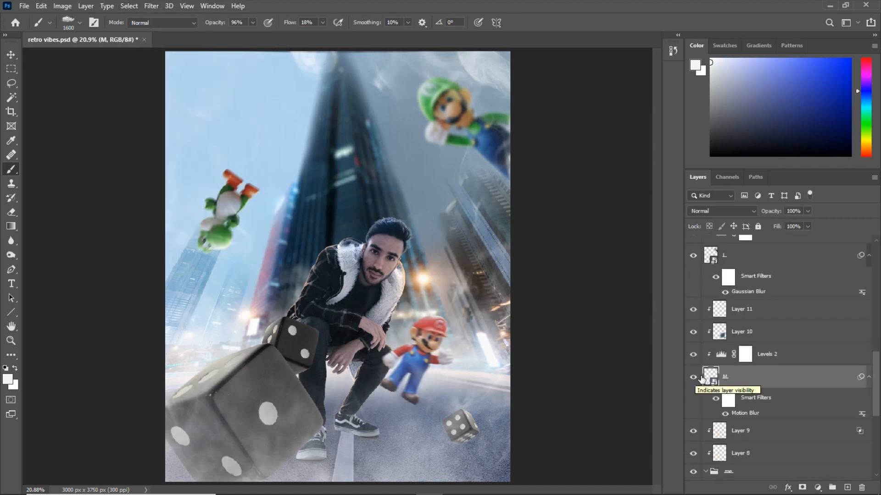
{"action": "left_click", "coordinate": [740, 315], "text": "shift"}
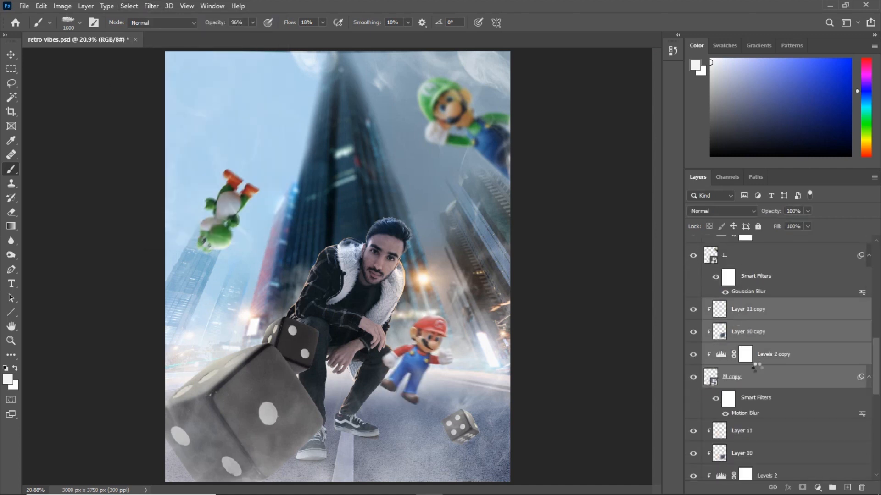
{"action": "key", "text": "ctrl+e"}
- Shift the merged Mario copy slightly to the left and place it beneath layer M
{"action": "key", "text": "ctrl+plus"}
{"action": "key", "text": "ctrl+t"}
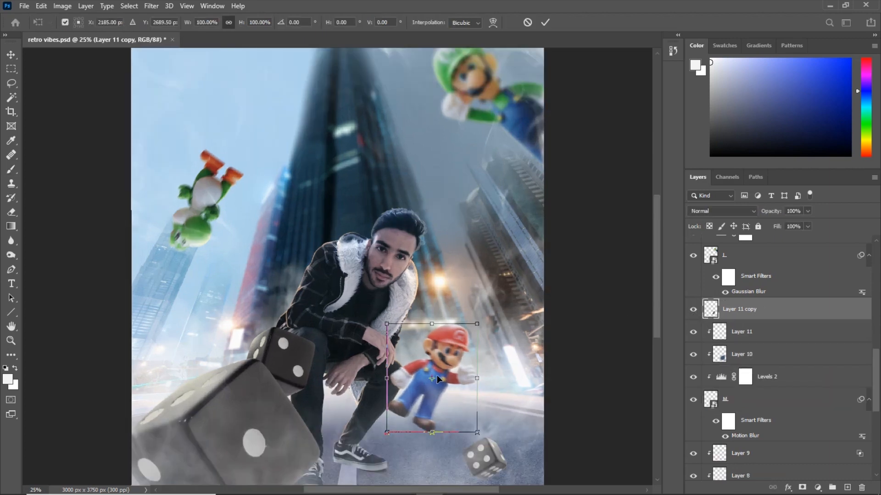
{"action": "left_click", "coordinate": [545, 23]}
{"action": "key", "text": "b"}
{"action": "left_click_drag", "start_coordinate": [740, 309], "coordinate": [730, 450]}
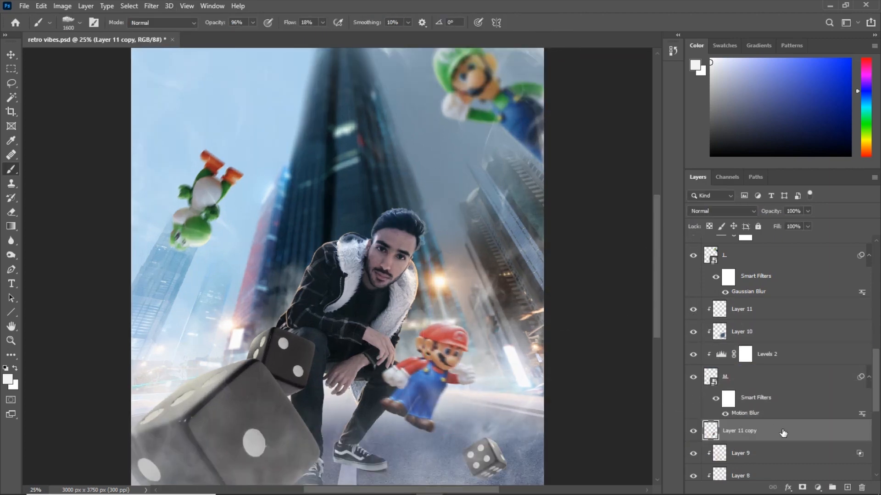
- Apply a strong Gaussian Blur to the merged Mario copy as a smart filter
{"action": "left_click", "coordinate": [151, 5]}
{"action": "left_click", "coordinate": [342, 165]}
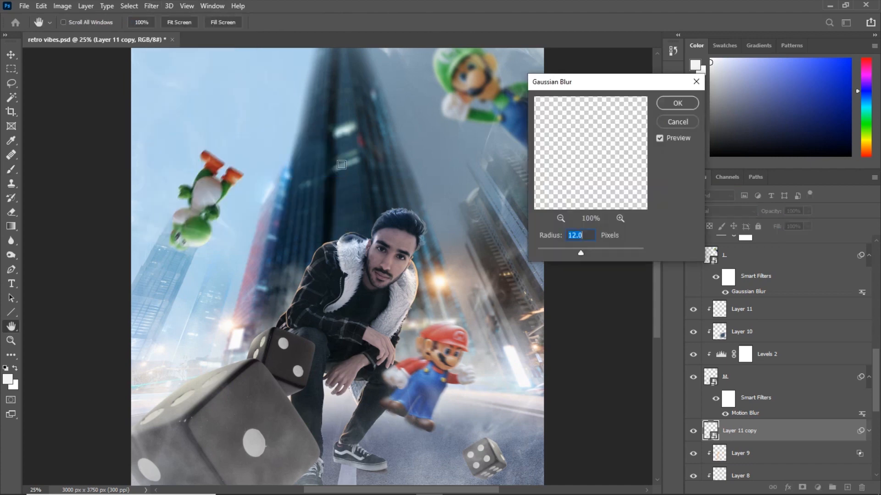
{"action": "left_click_drag", "start_coordinate": [599, 253], "coordinate": [600, 252]}
{"action": "left_click", "coordinate": [669, 104]}
- Boost the saturation of the blurred Mario copy with a Hue/Saturation adjustment
{"action": "left_click", "coordinate": [64, 6]}
{"action": "mouse_move", "coordinate": [79, 34]}
{"action": "left_click", "coordinate": [209, 90]}
{"action": "left_click_drag", "start_coordinate": [410, 194], "coordinate": [438, 194]}
{"action": "left_click", "coordinate": [533, 110]}
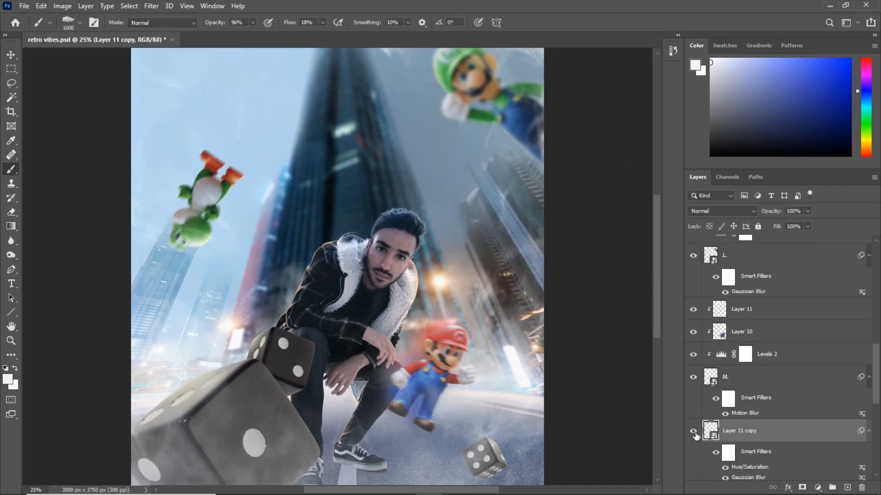
- Free-transform the blurred Mario copy to adjust its position behind Mario
{"action": "key", "text": "ctrl+t"}
{"action": "left_click", "coordinate": [456, 199]}
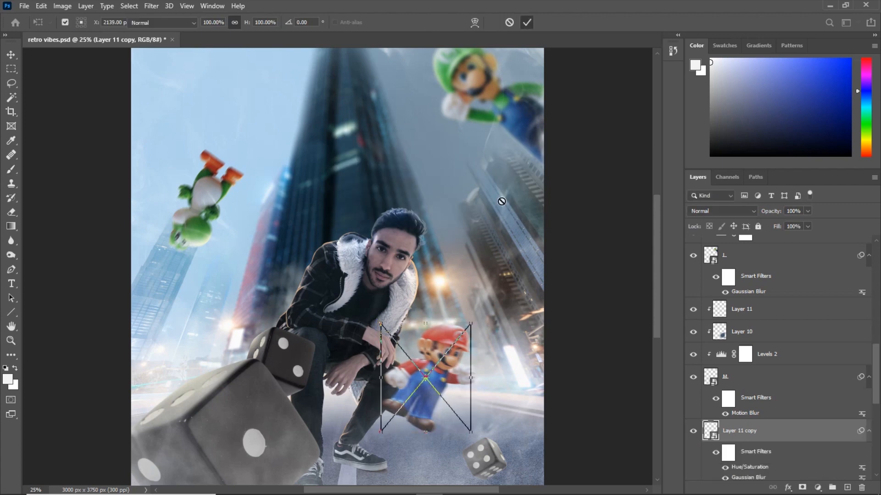
{"action": "left_click", "coordinate": [7, 55]}
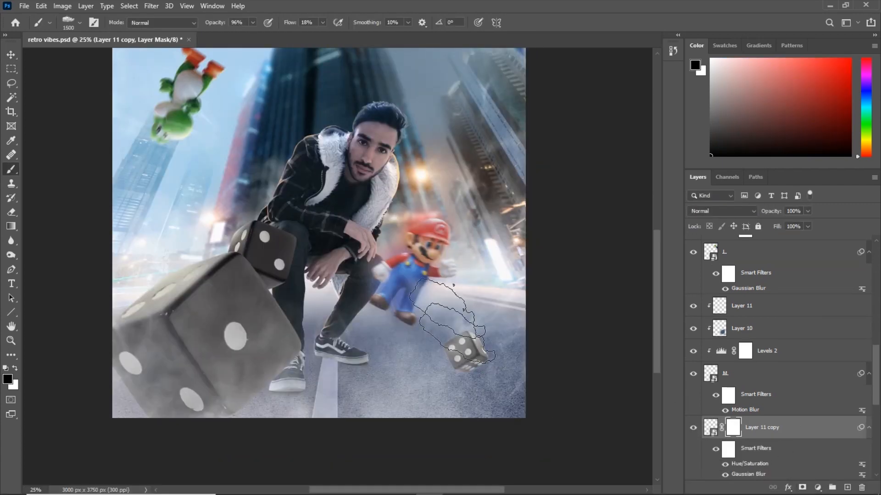
- Paint black on Layer 11 copy's mask with a soft 300 px brush to hide excess glow around Mario, and compare with the layer hidden
{"action": "right_click", "coordinate": [453, 321]}
{"action": "scroll", "coordinate": [564, 393], "scroll_direction": "up", "scroll_amount": 10}
{"action": "left_click", "coordinate": [509, 441]}
{"action": "scroll", "coordinate": [507, 422], "scroll_direction": "up", "scroll_amount": 3}
{"action": "double_click", "coordinate": [507, 422]}
{"action": "key", "text": "bracketleft"}
{"action": "key", "text": "bracketleft"}
{"action": "key", "text": "bracketleft"}
{"action": "key", "text": "bracketleft"}
{"action": "key", "text": "bracketleft"}
{"action": "key", "text": "bracketleft"}
{"action": "key", "text": "bracketleft"}
{"action": "key", "text": "bracketleft"}
{"action": "key", "text": "bracketleft"}
{"action": "key", "text": "bracketleft"}
{"action": "key", "text": "ctrl+plus"}
{"action": "key", "text": "bracketleft"}
{"action": "key", "text": "bracketleft"}
{"action": "left_click_drag", "start_coordinate": [432, 304], "coordinate": [464, 277]}
{"action": "key", "text": "ctrl+0"}
{"action": "left_click", "coordinate": [693, 427]}
{"action": "left_click", "coordinate": [693, 428]}
{"action": "key", "text": "ctrl+minus"}
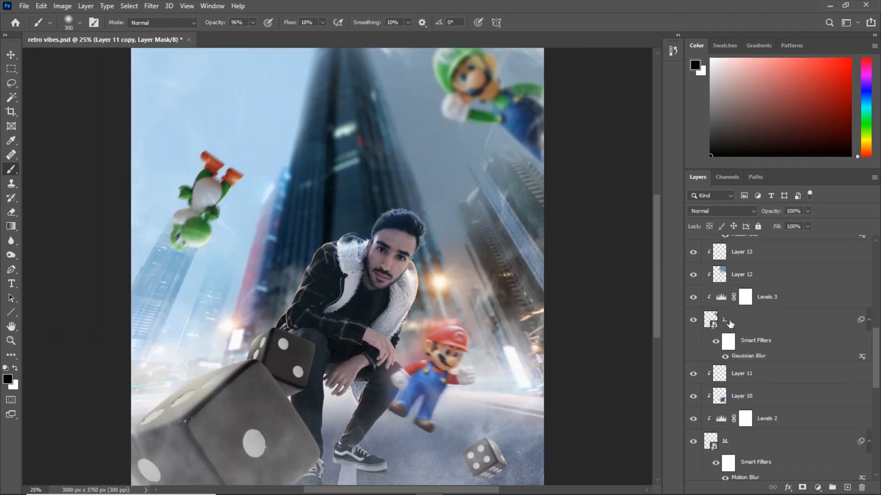
- Merge a duplicate of Luigi's layers, convert it to a smart object and apply a Gaussian Blur
{"action": "left_click", "coordinate": [760, 343], "text": "shift"}
{"action": "key", "text": "ctrl+e"}
{"action": "right_click", "coordinate": [780, 344]}
{"action": "left_click", "coordinate": [674, 182]}
{"action": "left_click", "coordinate": [152, 6]}
{"action": "left_click", "coordinate": [171, 17]}
{"action": "key", "text": "Return"}
- Boost the blurred Luigi copy's saturation with Hue/Saturation and place the copy beneath Luigi's original layer
{"action": "left_click", "coordinate": [63, 7]}
{"action": "mouse_move", "coordinate": [82, 34]}
{"action": "left_click", "coordinate": [197, 93]}
{"action": "left_click_drag", "start_coordinate": [422, 88], "coordinate": [682, 92]}
{"action": "left_click", "coordinate": [784, 119]}
{"action": "left_click_drag", "start_coordinate": [771, 346], "coordinate": [769, 409]}
{"action": "key", "text": "v"}
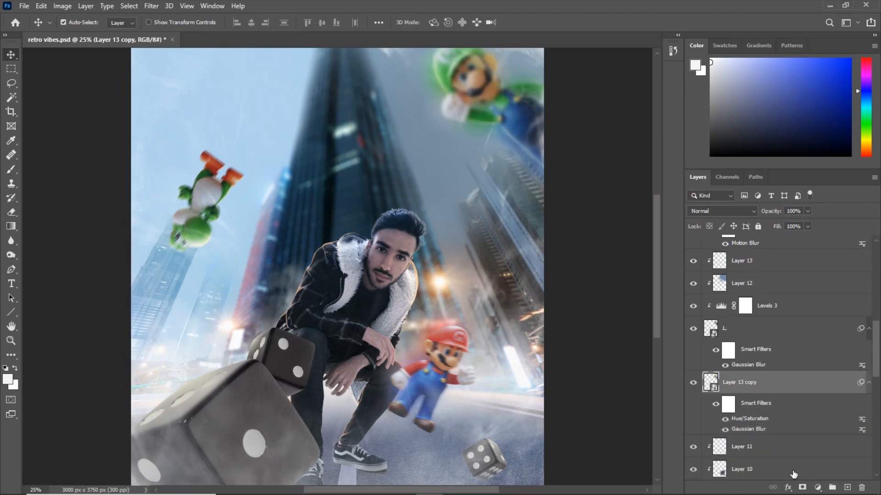
- Add a layer mask to Layer 13 copy and ready the Brush with default colours for masking
{"action": "left_click", "coordinate": [803, 488]}
{"action": "key", "text": "b"}
{"action": "key", "text": "d"}
{"action": "key", "text": "ctrl+minus"}
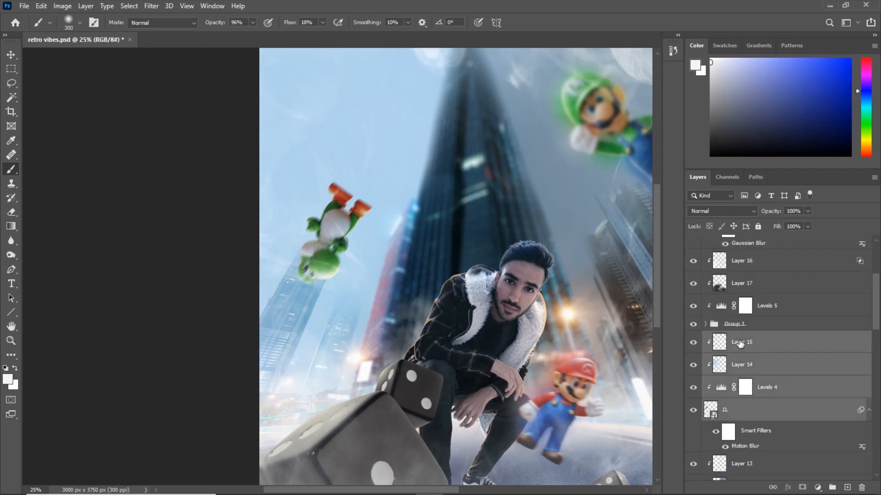
- Merge a duplicate of Yoshi's layers, convert it to a smart object and apply a Gaussian Blur
{"action": "left_click", "coordinate": [740, 344]}
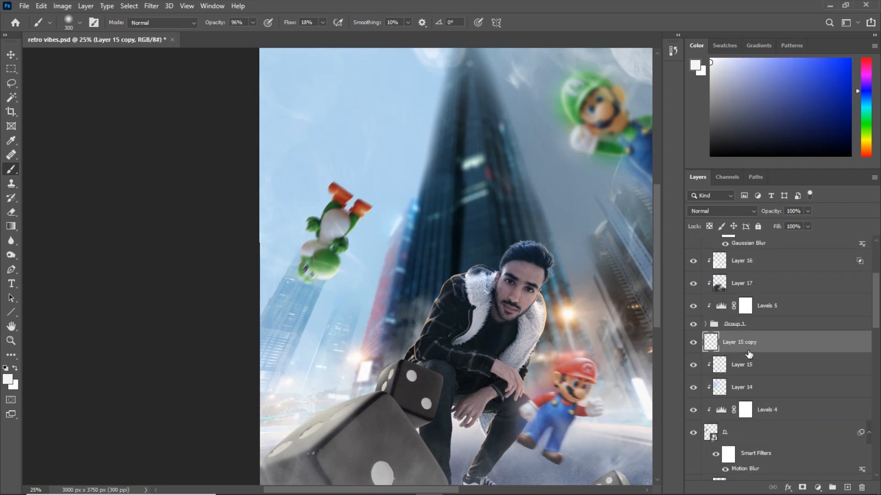
{"action": "left_click", "coordinate": [157, 7]}
{"action": "left_click", "coordinate": [183, 17]}
{"action": "left_click", "coordinate": [743, 120]}
{"action": "left_click", "coordinate": [152, 6]}
{"action": "mouse_move", "coordinate": [169, 131]}
{"action": "left_click", "coordinate": [312, 173]}
{"action": "left_click", "coordinate": [676, 104]}
- Saturate the blurred Yoshi copy with Hue/Saturation and place it beneath Yoshi's original layer as a coloured glow
{"action": "left_click", "coordinate": [62, 6]}
{"action": "mouse_move", "coordinate": [92, 34]}
{"action": "left_click", "coordinate": [197, 93]}
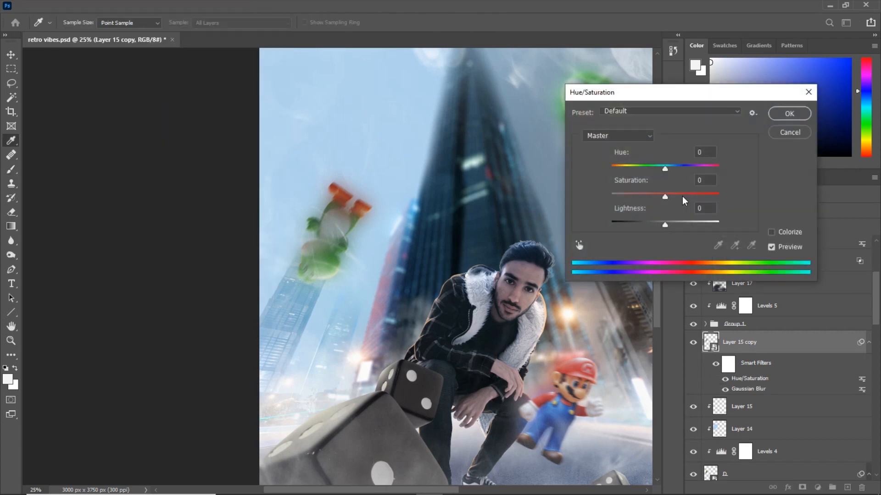
{"action": "left_click", "coordinate": [776, 120]}
{"action": "scroll", "coordinate": [776, 292], "scroll_direction": "down", "scroll_amount": 1}
{"action": "left_click_drag", "start_coordinate": [772, 279], "coordinate": [744, 450]}
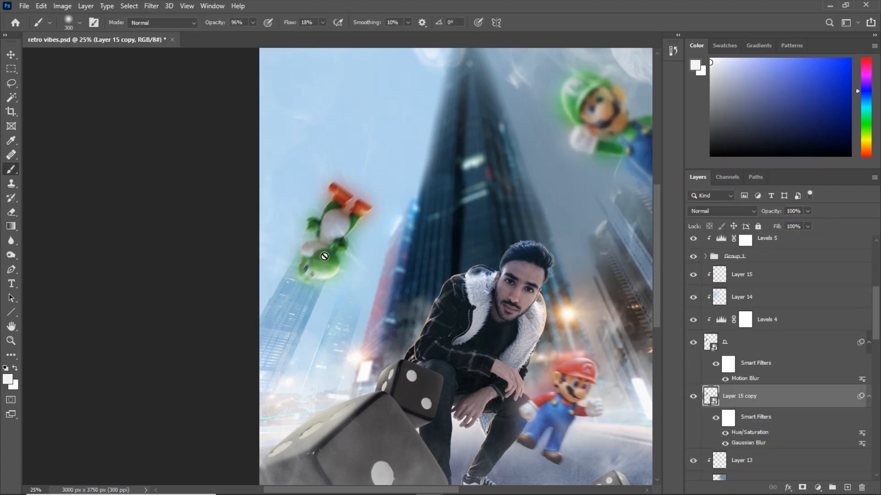
{"action": "key", "text": "v"}
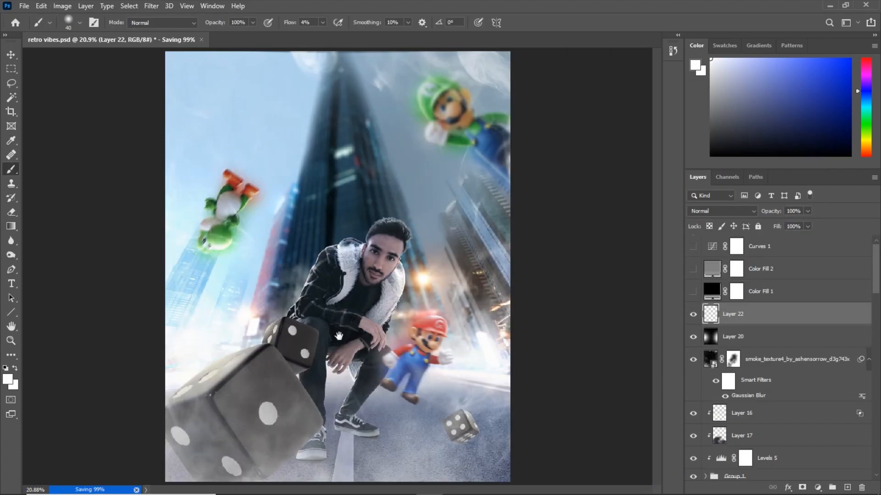
- Fill Layer 22 with black and set its blend mode to Color Dodge
{"action": "key", "text": "shift+F5"}
{"action": "left_click", "coordinate": [505, 126]}
{"action": "left_click", "coordinate": [722, 211]}
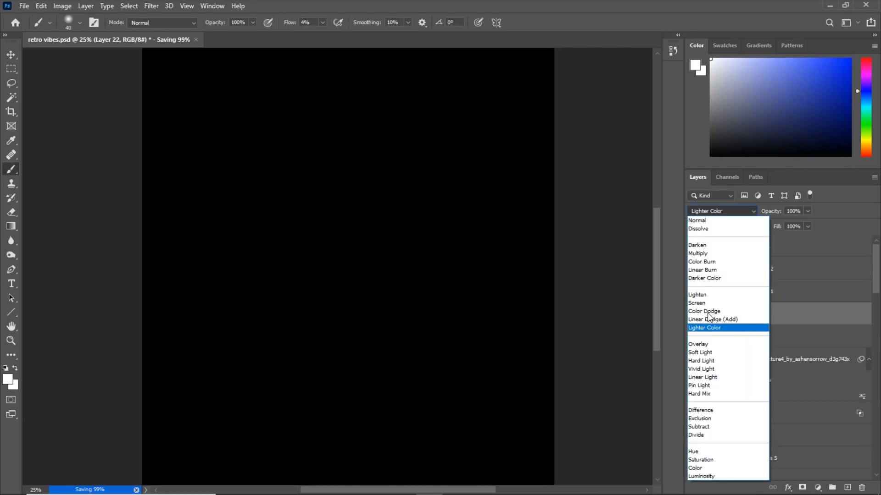
{"action": "left_click", "coordinate": [706, 314]}
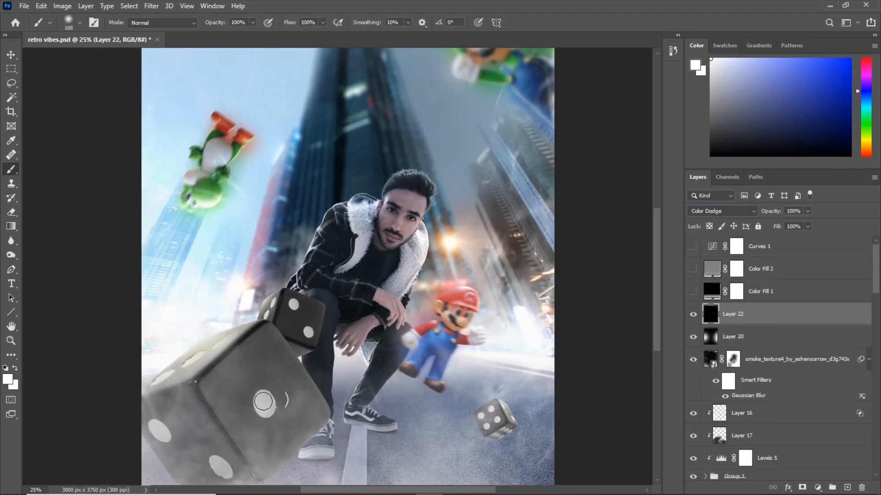
- Paint the pips of all the dice white on Layer 22 to light them up, and adjust the layer's fill
{"action": "left_click", "coordinate": [263, 401]}
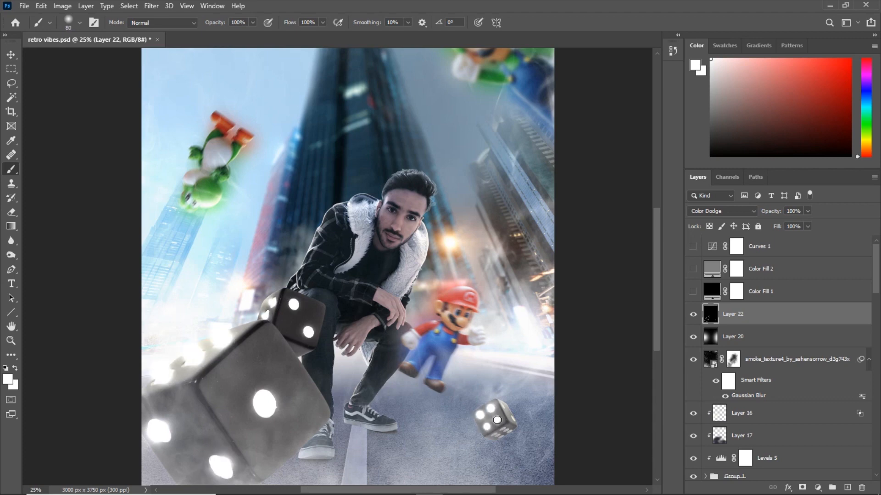
{"action": "scroll", "coordinate": [497, 421], "scroll_direction": "up", "scroll_amount": 3}
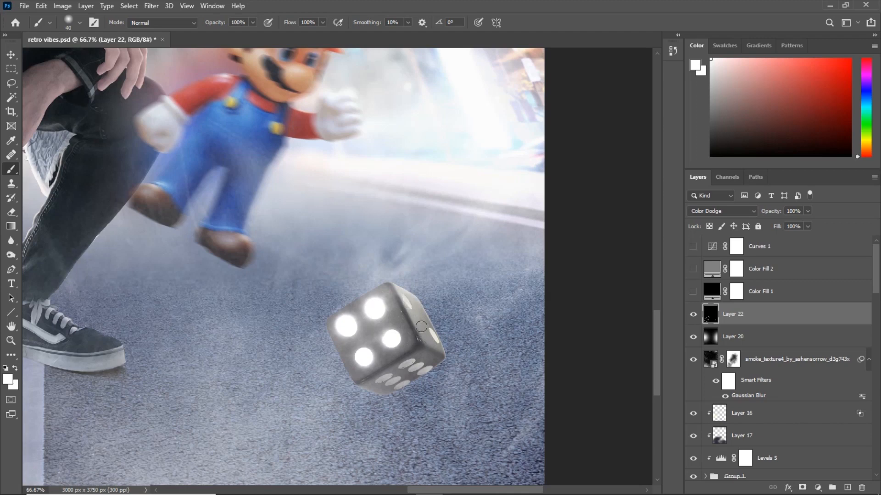
{"action": "scroll", "coordinate": [421, 327], "scroll_direction": "up", "scroll_amount": 1}
{"action": "key", "text": "ctrl+z"}
{"action": "right_click", "coordinate": [460, 388]}
{"action": "left_click_drag", "start_coordinate": [489, 359], "coordinate": [490, 352]}
{"action": "left_click_drag", "start_coordinate": [501, 346], "coordinate": [496, 357]}
{"action": "left_click", "coordinate": [441, 326]}
{"action": "right_click", "coordinate": [440, 327]}
{"action": "left_click_drag", "start_coordinate": [431, 324], "coordinate": [425, 349]}
{"action": "right_click", "coordinate": [408, 434]}
{"action": "left_click", "coordinate": [406, 435]}
{"action": "key", "text": "ctrl+0"}
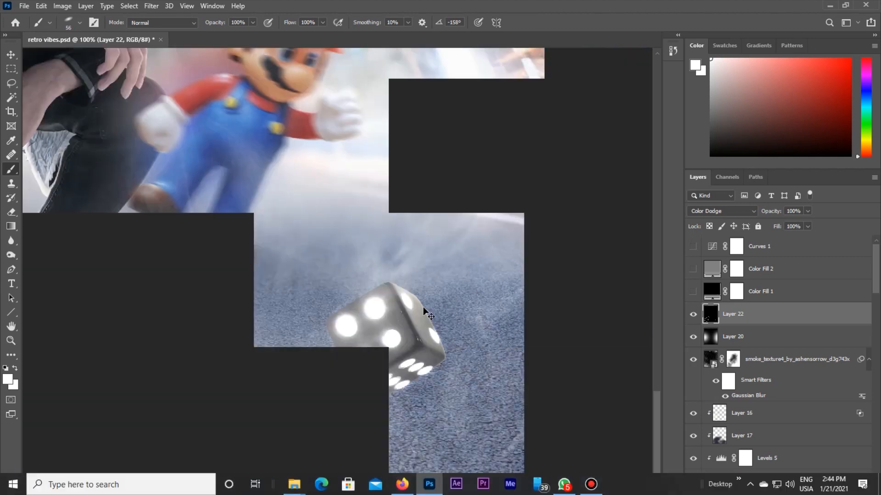
{"action": "left_click_drag", "start_coordinate": [776, 227], "coordinate": [768, 228]}
- Add a new layer above Layer 20 and set up a soft white brush at 8% flow and 175 px
{"action": "left_click", "coordinate": [742, 339]}
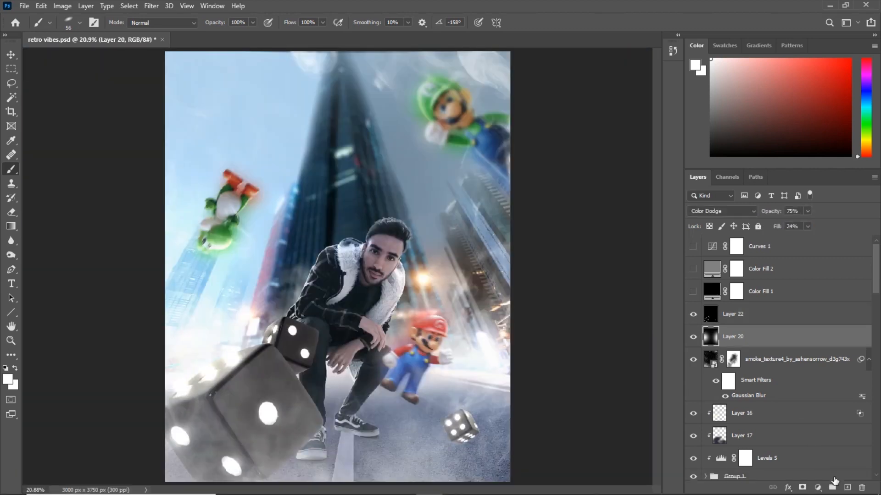
{"action": "left_click", "coordinate": [847, 488]}
{"action": "right_click", "coordinate": [310, 367]}
{"action": "double_click", "coordinate": [365, 434]}
{"action": "left_click_drag", "start_coordinate": [289, 23], "coordinate": [230, 36]}
{"action": "key", "text": "ctrl+plus"}
{"action": "left_click_drag", "start_coordinate": [321, 362], "coordinate": [378, 303]}
{"action": "key", "text": "ctrl+plus"}
{"action": "key", "text": "bracketright"}
{"action": "key", "text": "bracketright"}
{"action": "key", "text": "bracketright"}
{"action": "key", "text": "bracketright"}
{"action": "key", "text": "bracketright"}
{"action": "key", "text": "bracketright"}
{"action": "key", "text": "bracketright"}
{"action": "key", "text": "bracketright"}
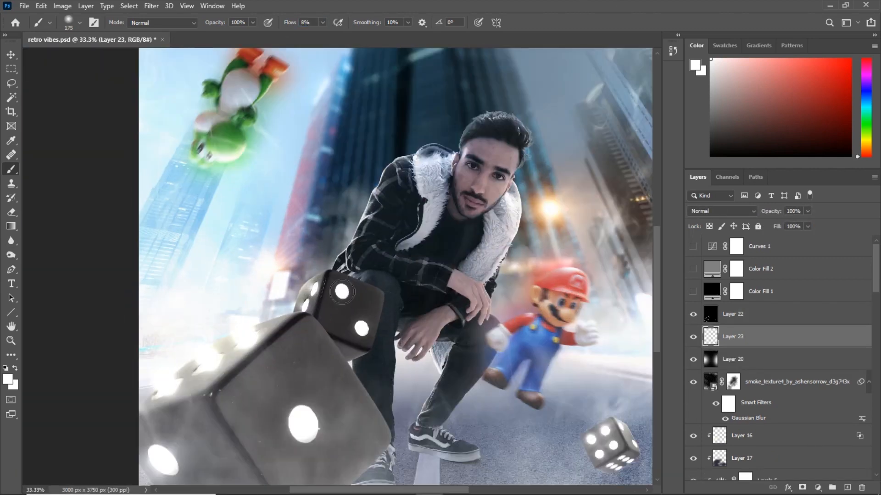
- Paint a soft white glow around the lit pips of the two large dice on Layer 23
{"action": "key", "text": "bracketright"}
{"action": "key", "text": "bracketright"}
{"action": "key", "text": "bracketright"}
{"action": "key", "text": "bracketright"}
{"action": "key", "text": "bracketright"}
{"action": "key", "text": "bracketright"}
{"action": "left_click", "coordinate": [306, 419]}
{"action": "left_click_drag", "start_coordinate": [310, 416], "coordinate": [382, 359]}
{"action": "left_click", "coordinate": [244, 408]}
{"action": "key", "text": "bracketleft"}
{"action": "key", "text": "bracketleft"}
{"action": "key", "text": "bracketleft"}
{"action": "left_click", "coordinate": [315, 447]}
{"action": "key", "text": "ctrl+minus"}
{"action": "mouse_move", "coordinate": [482, 154]}
{"action": "left_mouse_down"}
{"action": "mouse_move", "coordinate": [371, 248]}
{"action": "mouse_move", "coordinate": [365, 122]}
{"action": "left_mouse_up"}
{"action": "left_click", "coordinate": [248, 303]}
{"action": "left_click", "coordinate": [249, 303]}
{"action": "key", "text": "ctrl+minus"}
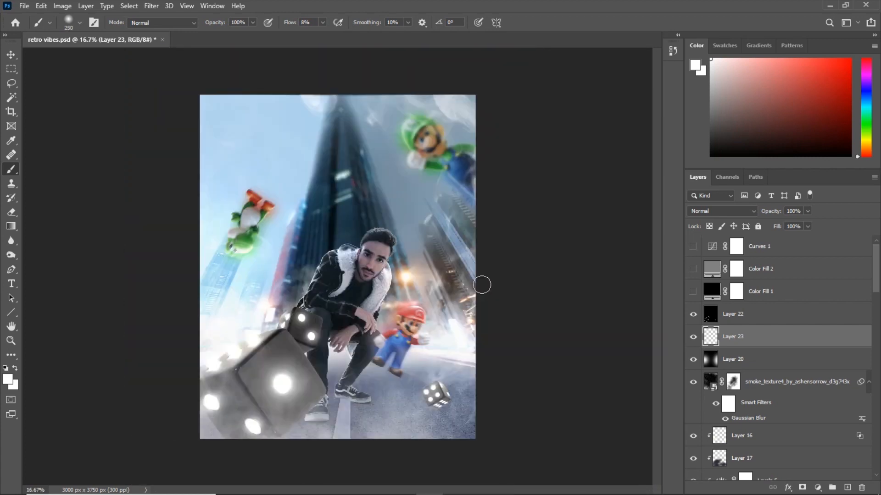
- Paint a soft white glow over the pips of the small die on the road, using a smaller brush
{"action": "key", "text": "ctrl+plus"}
{"action": "left_click_drag", "start_coordinate": [481, 287], "coordinate": [334, 118]}
{"action": "key", "text": "ctrl+plus"}
{"action": "key", "text": "ctrl+plus"}
{"action": "key", "text": "ctrl+plus"}
{"action": "key", "text": "bracketleft"}
{"action": "key", "text": "bracketleft"}
{"action": "key", "text": "bracketleft"}
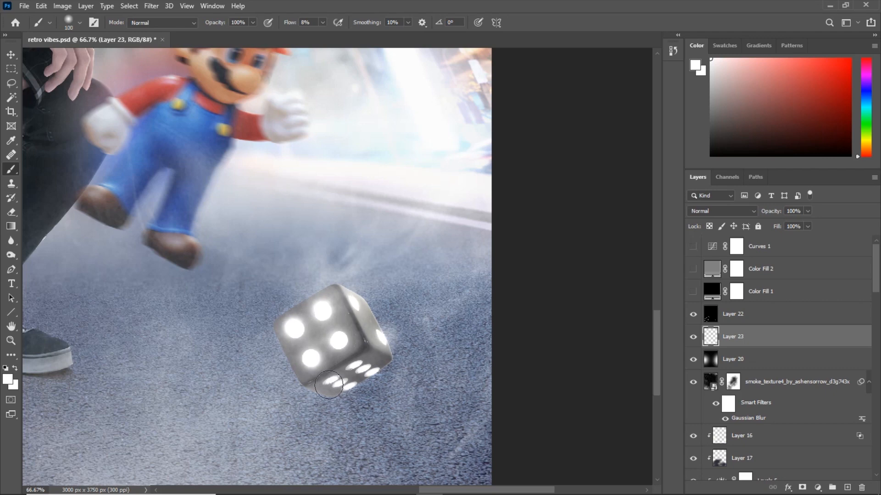
{"action": "left_click", "coordinate": [355, 369]}
{"action": "key", "text": "bracketright"}
{"action": "key", "text": "bracketright"}
{"action": "key", "text": "bracketright"}
{"action": "key", "text": "bracketright"}
{"action": "key", "text": "bracketright"}
{"action": "key", "text": "bracketright"}
{"action": "key", "text": "bracketright"}
{"action": "key", "text": "ctrl+0"}
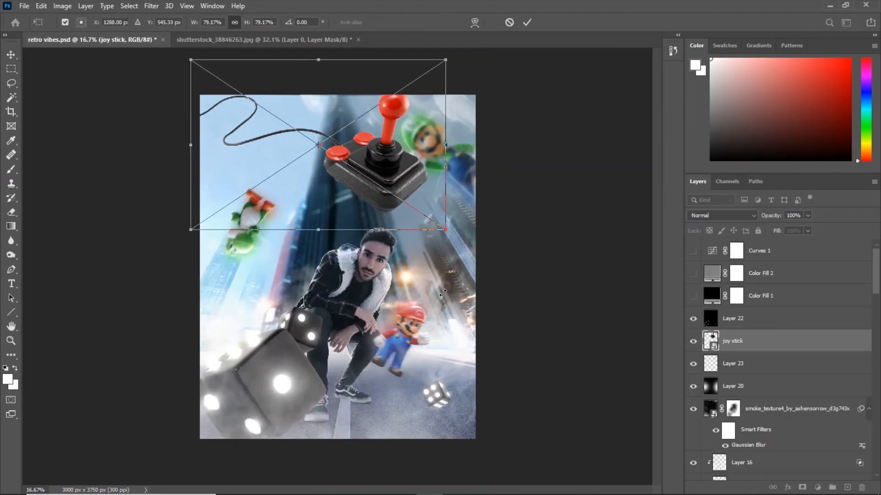
- Scale, rotate and place the joystick above the man's head with its cable trailing down the sky
{"action": "left_click_drag", "start_coordinate": [390, 160], "coordinate": [400, 287]}
{"action": "left_click_drag", "start_coordinate": [422, 436], "coordinate": [407, 97]}
{"action": "left_click_drag", "start_coordinate": [383, 321], "coordinate": [416, 271]}
{"action": "left_click_drag", "start_coordinate": [504, 272], "coordinate": [516, 278]}
{"action": "left_click_drag", "start_coordinate": [367, 264], "coordinate": [311, 235]}
{"action": "key", "text": "Return"}
{"action": "key", "text": "w"}
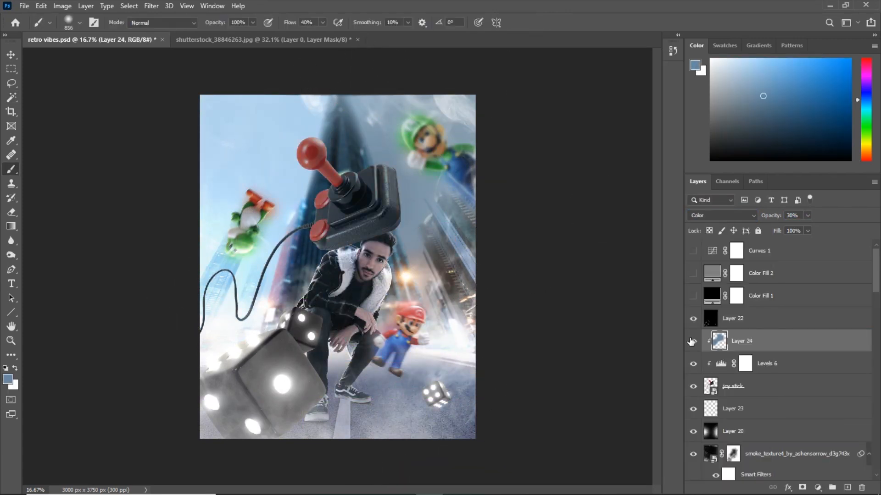
- Free-transform the joystick to refine its rotation and position above the man
{"action": "left_click", "coordinate": [737, 402]}
{"action": "key", "text": "ctrl+t"}
{"action": "left_click_drag", "start_coordinate": [454, 244], "coordinate": [454, 266]}
{"action": "left_click_drag", "start_coordinate": [358, 211], "coordinate": [369, 203]}
{"action": "key", "text": "Return"}
- Apply a Gaussian Blur with a 12 px radius to the joystick as a smart filter
{"action": "left_click", "coordinate": [152, 6]}
{"action": "left_click", "coordinate": [161, 17]}
{"action": "type", "text": "12"}
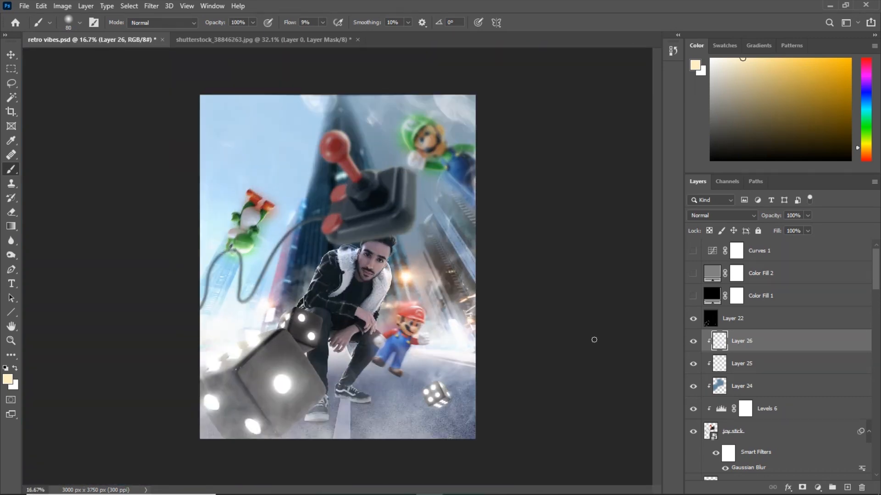
- Merge a duplicate of the joystick's layers and place it, blurred and saturated, beneath the joystick as a glow
{"action": "left_click", "coordinate": [734, 431], "text": "shift"}
{"action": "key", "text": "ctrl+j"}
{"action": "key", "text": "ctrl+e"}
{"action": "left_click_drag", "start_coordinate": [753, 296], "coordinate": [755, 448]}
{"action": "left_click", "coordinate": [151, 6]}
{"action": "left_click", "coordinate": [64, 6]}
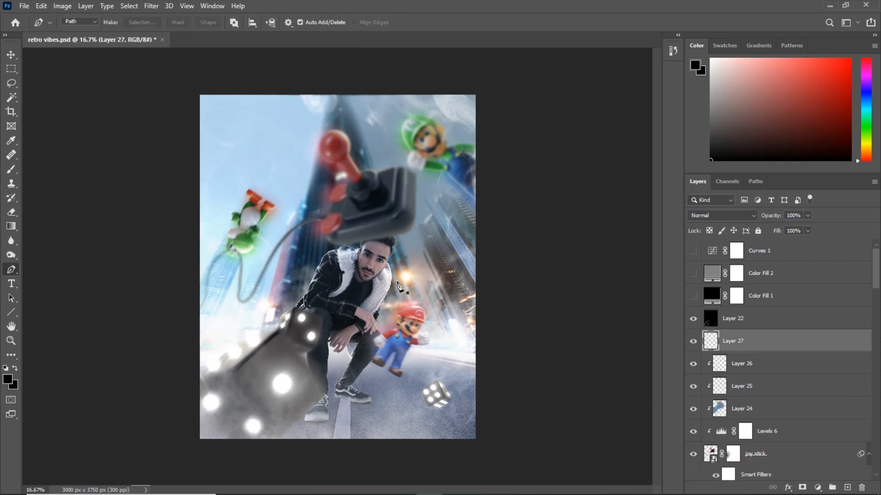
- Draw a looping Pen path on Layer 27 from the right edge around the man and Mario to the large die
{"action": "key", "text": "ctrl+plus"}
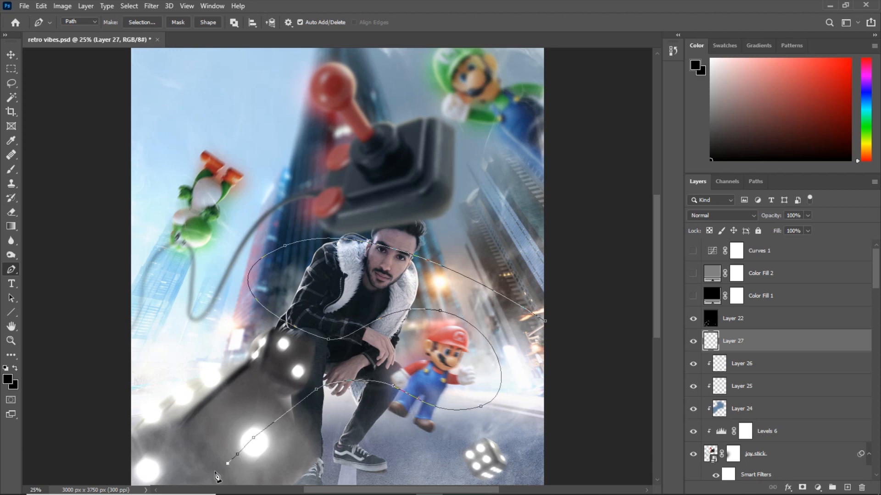
{"action": "scroll", "coordinate": [228, 468], "scroll_direction": "down", "scroll_amount": 3}
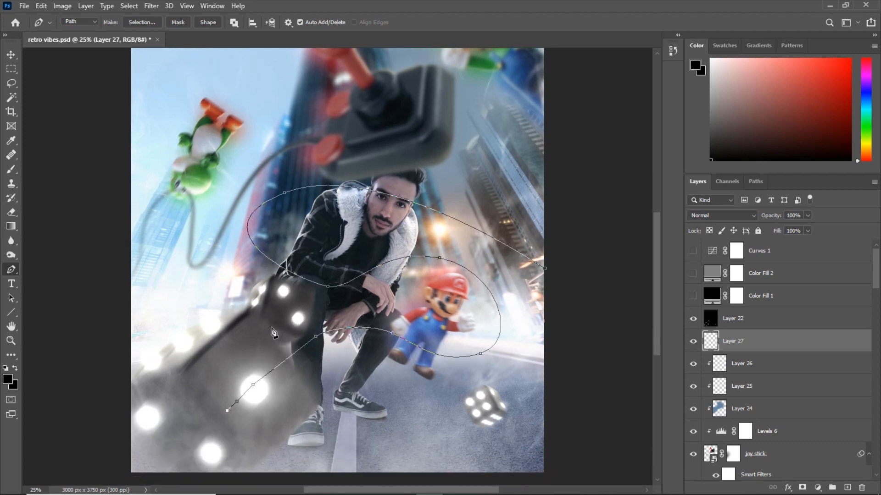
- Try stroking the looping path with a thick black brush, and undo the stroke
{"action": "right_click", "coordinate": [466, 268]}
{"action": "left_click", "coordinate": [482, 380]}
{"action": "left_click", "coordinate": [427, 152]}
{"action": "left_click", "coordinate": [404, 189]}
{"action": "left_click", "coordinate": [512, 155]}
{"action": "key", "text": "ctrl+plus"}
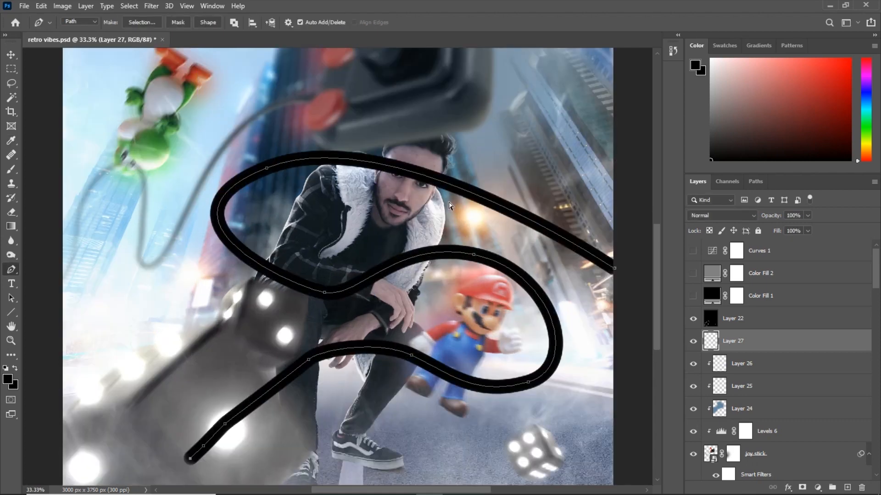
{"action": "key", "text": "ctrl+z"}
- Set up a hard 40 px brush with 100% flow for the cable
{"action": "key", "text": "b"}
{"action": "right_click", "coordinate": [416, 205]}
{"action": "left_click", "coordinate": [574, 46]}
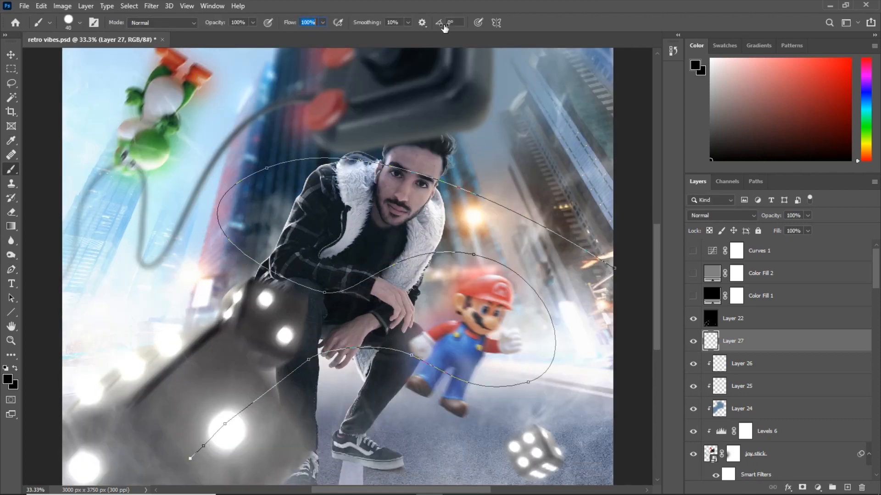
- Try stroking the cable path with the 40 px brush, and undo the result
{"action": "key", "text": "p"}
{"action": "right_click", "coordinate": [477, 196]}
{"action": "left_click", "coordinate": [489, 294]}
{"action": "left_click", "coordinate": [499, 155]}
{"action": "key", "text": "ctrl+z"}
- Stroke the looping path in black with the 40 px brush to form a cable, and dismiss the path
{"action": "key", "text": "b"}
{"action": "key", "text": "p"}
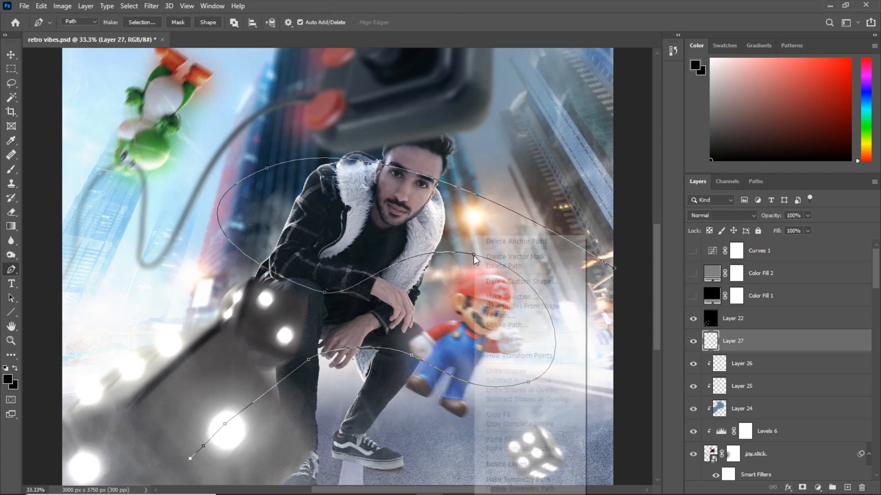
{"action": "right_click", "coordinate": [473, 235]}
{"action": "left_click", "coordinate": [504, 324]}
{"action": "left_click", "coordinate": [505, 155]}
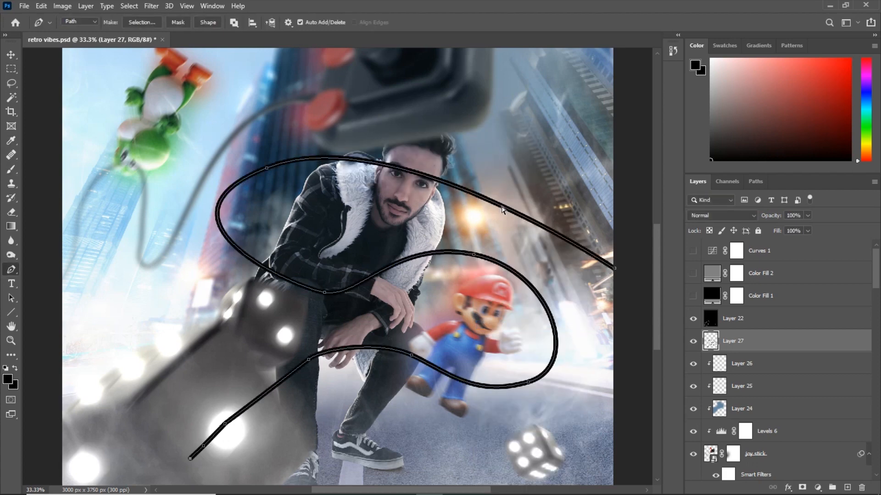
{"action": "key", "text": "Return"}
- Add a mask to Layer 27 and paint black to hide the cable where it crosses the man's face and upper body
{"action": "key", "text": "ctrl+minus"}
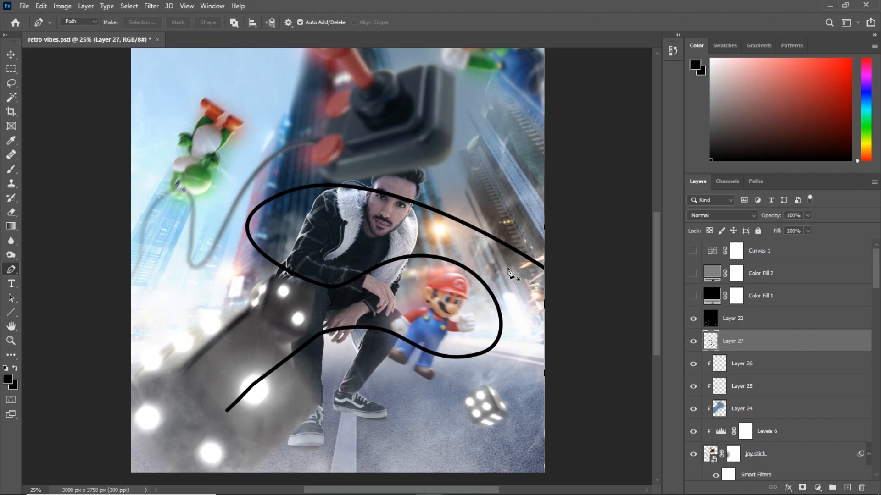
{"action": "key", "text": "ctrl+minus"}
{"action": "key", "text": "ctrl+minus"}
{"action": "left_click", "coordinate": [802, 488]}
{"action": "key", "text": "b"}
{"action": "scroll", "coordinate": [431, 271], "scroll_direction": "up", "scroll_amount": 7}
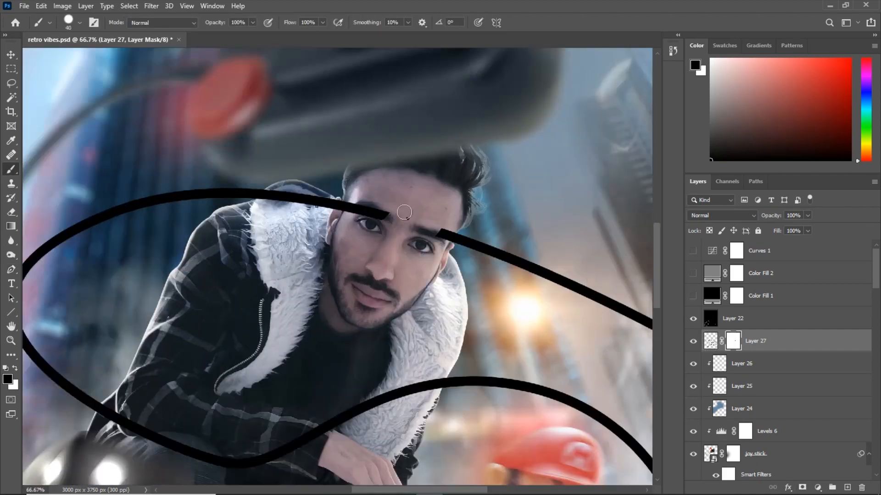
{"action": "left_click_drag", "start_coordinate": [124, 204], "coordinate": [446, 274]}
{"action": "scroll", "coordinate": [395, 271], "scroll_direction": "down", "scroll_amount": 2}
{"action": "left_click_drag", "start_coordinate": [360, 257], "coordinate": [287, 245]}
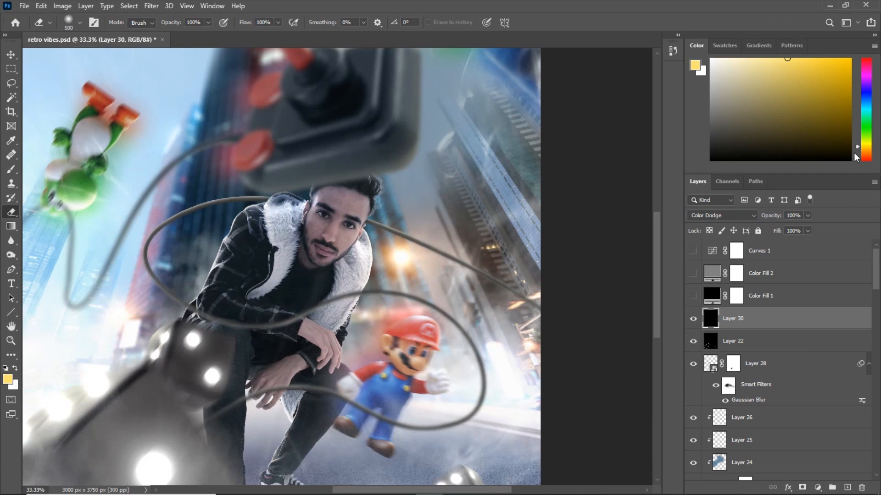
- Paint an orange glow over the street lights between the man and the buildings on the Color Dodge Layer 30
{"action": "left_click_drag", "start_coordinate": [855, 153], "coordinate": [858, 155]}
{"action": "left_click", "coordinate": [11, 170]}
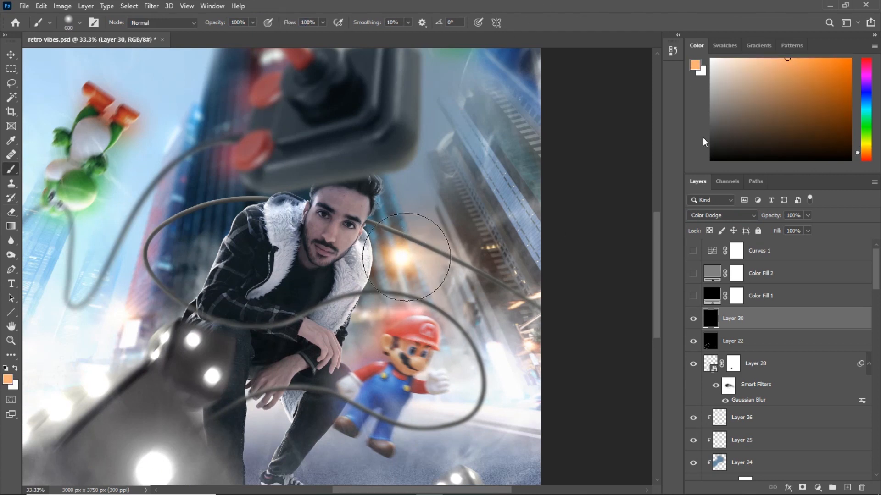
{"action": "key", "text": "ctrl+minus"}
{"action": "key", "text": "bracketleft"}
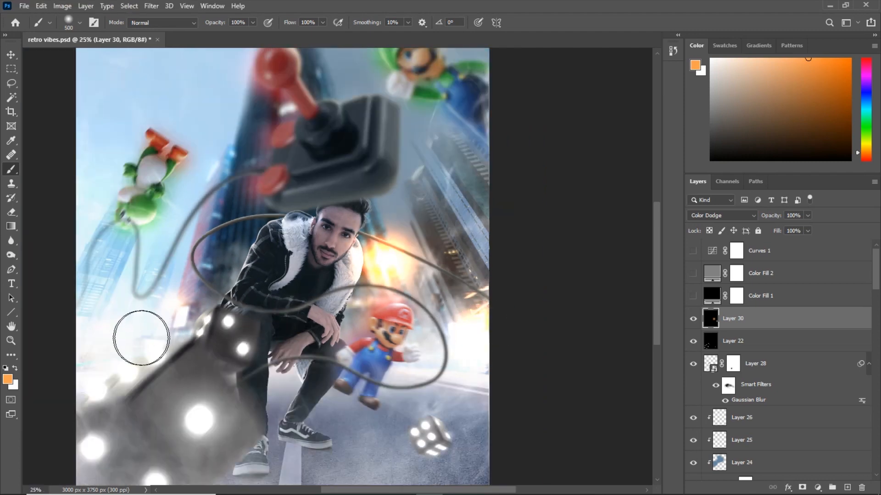
- Set the fill of the orange glow Layer 30 to 40% and save the document
{"action": "type", "text": "40"}
{"action": "key", "text": "Return"}
{"action": "key", "text": "ctrl+minus"}
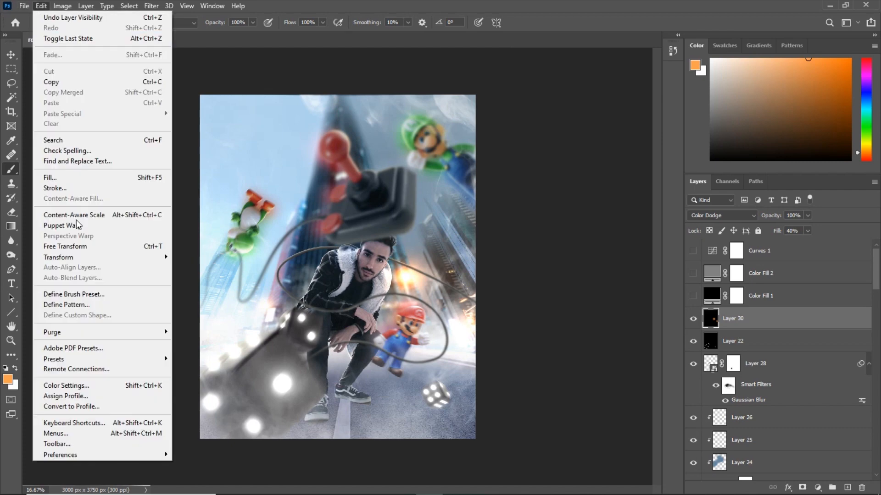
{"action": "key", "text": "ctrl+s"}
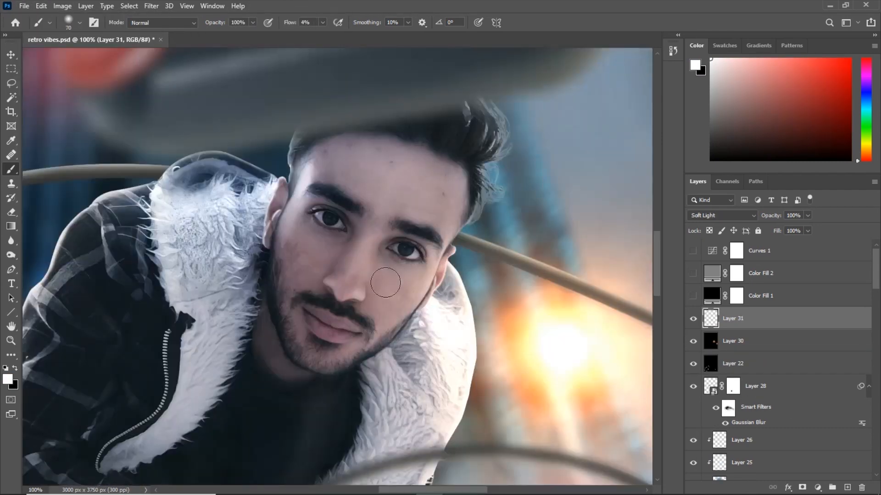
- Dodge and burn the man's face on the Soft Light Layer 31, alternating low-flow white and black around the eyes, nose and facial details
{"action": "key", "text": "x"}
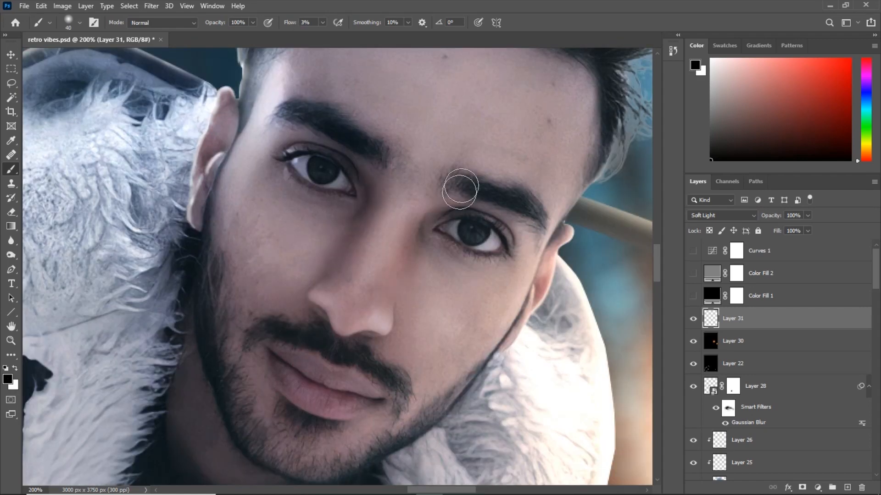
{"action": "key", "text": "bracketleft"}
{"action": "key", "text": "bracketleft"}
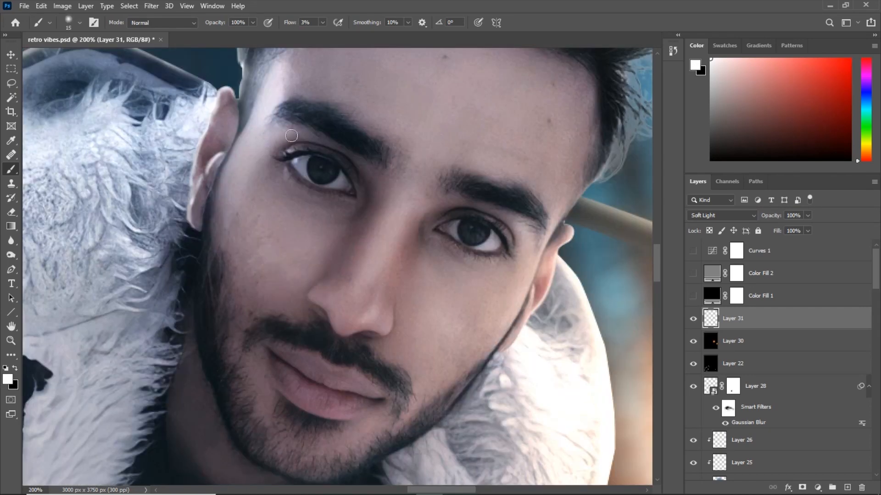
{"action": "key", "text": "x"}
{"action": "key", "text": "bracketright"}
{"action": "key", "text": "bracketright"}
{"action": "key", "text": "bracketright"}
{"action": "key", "text": "bracketright"}
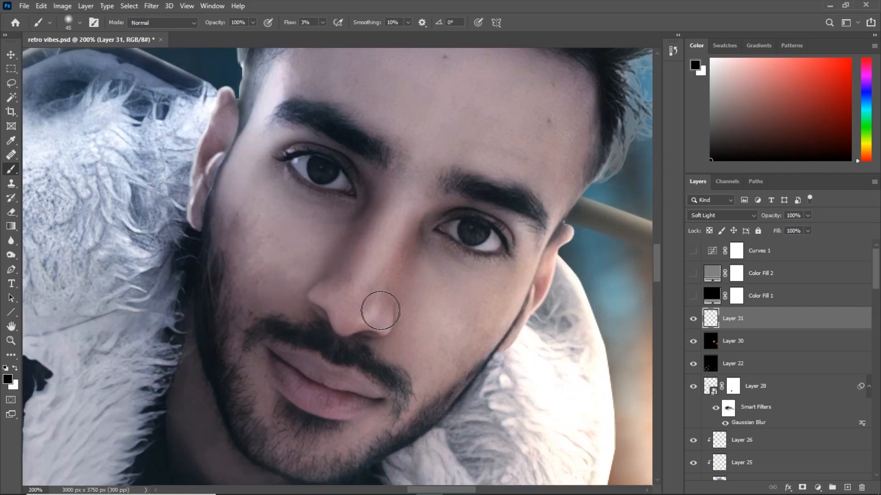
{"action": "scroll", "coordinate": [386, 304], "scroll_direction": "down", "scroll_amount": 3}
{"action": "key", "text": "ctrl+plus"}
{"action": "key", "text": "bracketleft"}
{"action": "key", "text": "bracketleft"}
{"action": "key", "text": "bracketleft"}
{"action": "key", "text": "bracketleft"}
{"action": "key", "text": "bracketleft"}
{"action": "key", "text": "x"}
{"action": "key", "text": "ctrl+minus"}
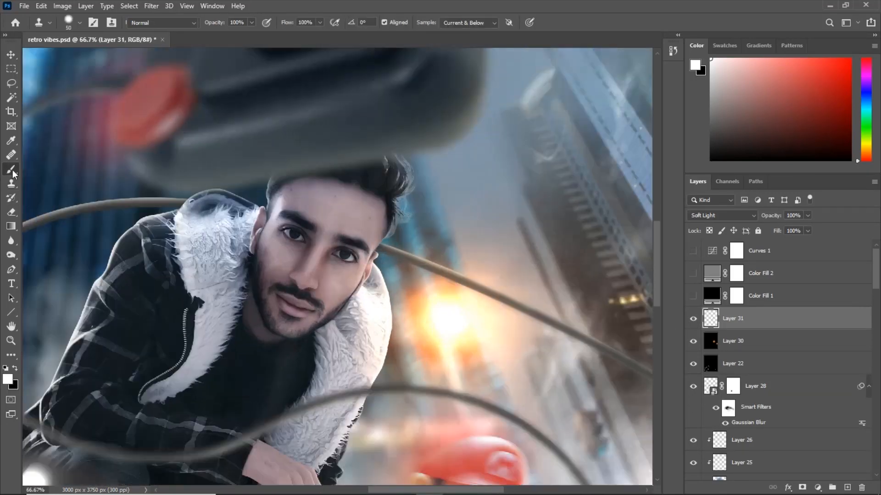
- Fill Layer 32 with gray, and continue the Soft Light shading of the man's legs and shoes on Layer 31
{"action": "key", "text": "shift+F5"}
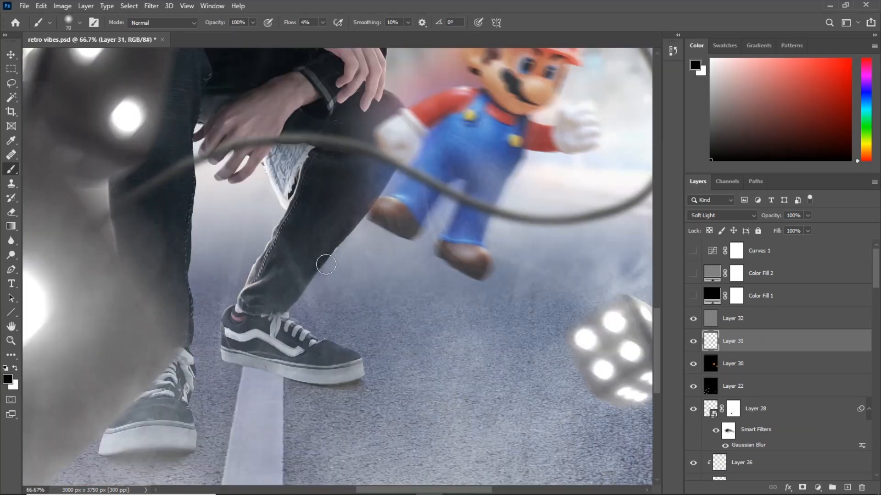
{"action": "left_click", "coordinate": [15, 368]}
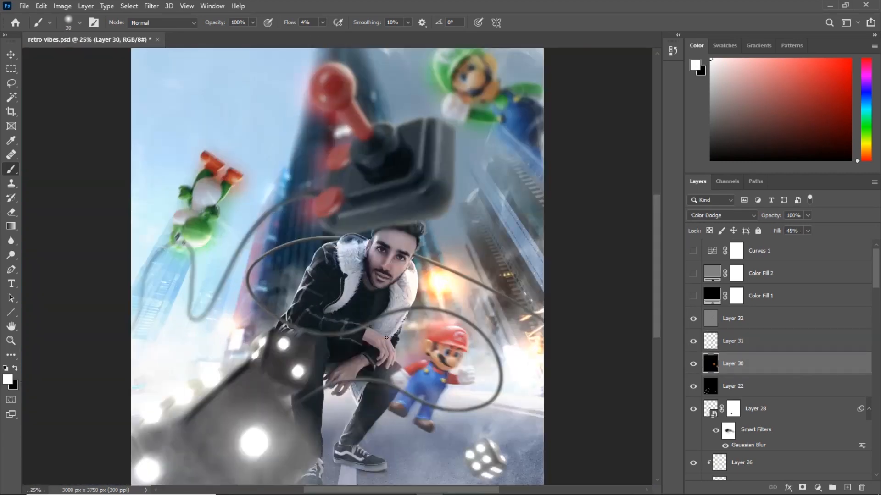
- Add a layer behind the man above Layer 19 and paint a large soft white glow around him with a 1734 px brush at 100% flow
{"action": "left_click_drag", "start_coordinate": [374, 393], "coordinate": [393, 348]}
{"action": "scroll", "coordinate": [754, 405], "scroll_direction": "down", "scroll_amount": 12}
{"action": "scroll", "coordinate": [753, 405], "scroll_direction": "down", "scroll_amount": 8}
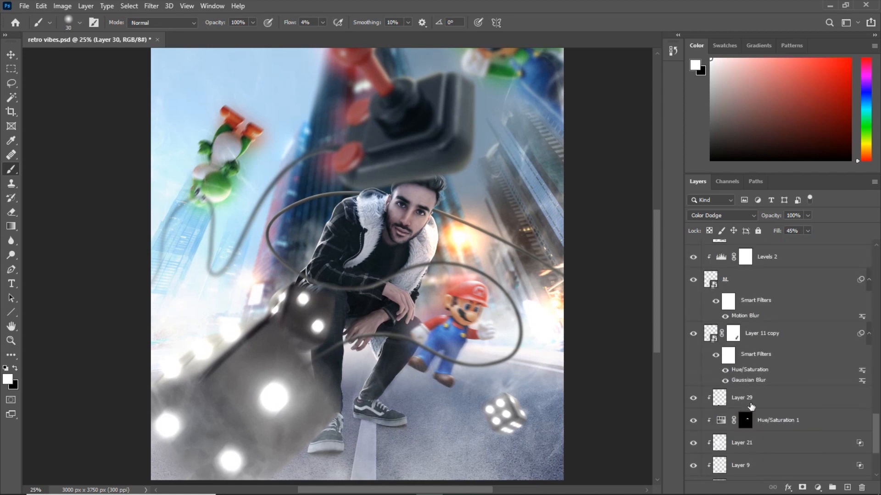
{"action": "left_click", "coordinate": [743, 393]}
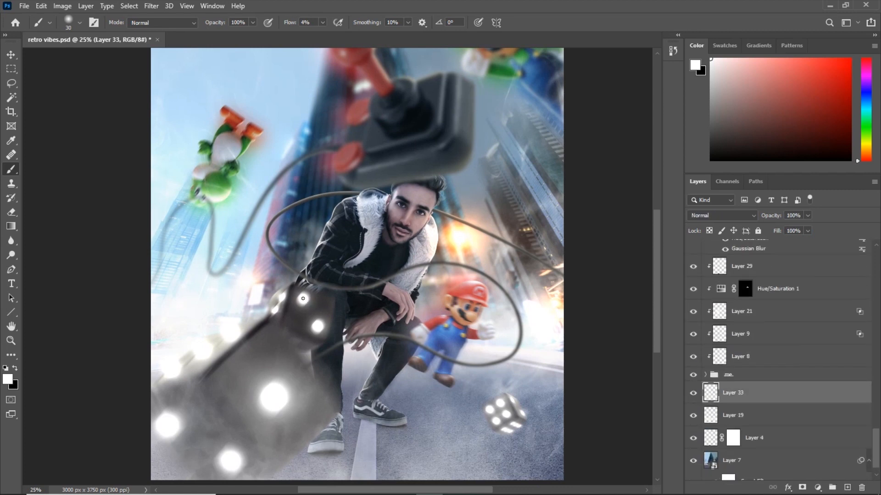
{"action": "left_click_drag", "start_coordinate": [386, 257], "coordinate": [526, 229]}
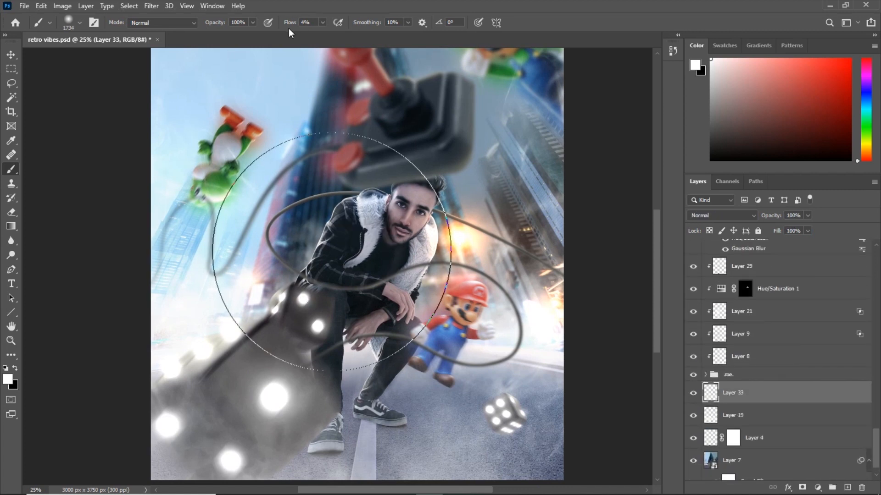
{"action": "left_click", "coordinate": [359, 255]}
{"action": "left_click", "coordinate": [324, 315]}
{"action": "left_click", "coordinate": [388, 267]}
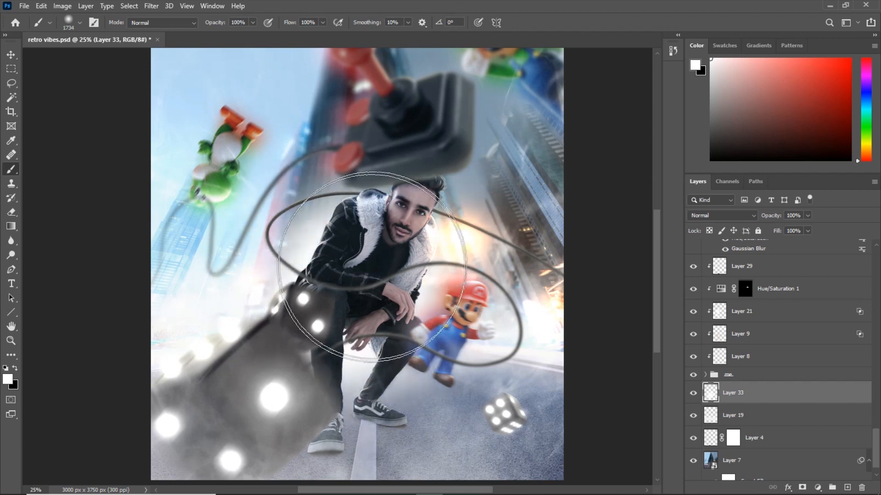
- Lower the fill of the white glow on Layer 33 to 25%, and erase it around the man's shoes with the 600 px Eraser
{"action": "left_click", "coordinate": [694, 393]}
{"action": "left_click", "coordinate": [693, 393]}
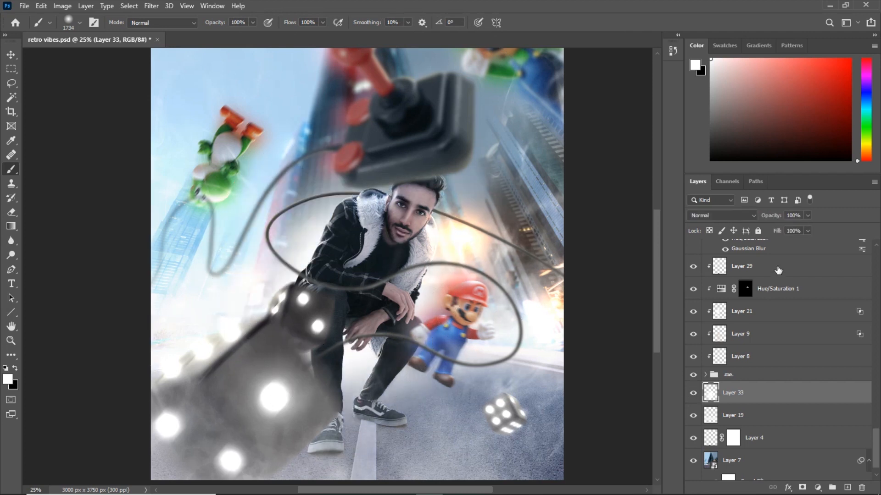
{"action": "left_click_drag", "start_coordinate": [747, 236], "coordinate": [737, 238]}
{"action": "key", "text": "e"}
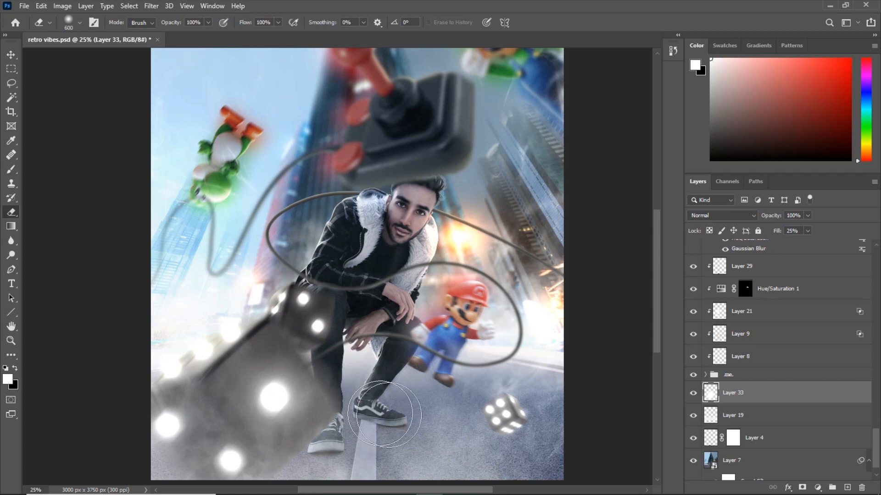
{"action": "left_click_drag", "start_coordinate": [373, 410], "coordinate": [406, 390]}
{"action": "left_click", "coordinate": [694, 393]}
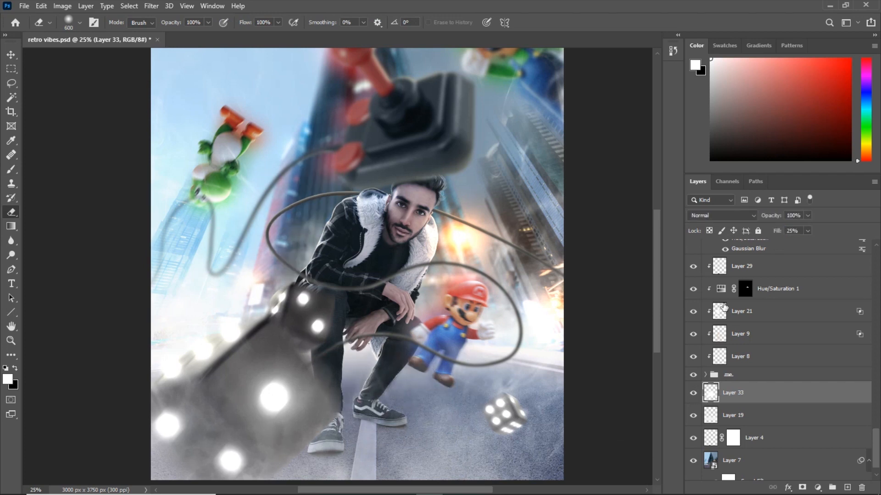
{"action": "left_click_drag", "start_coordinate": [776, 234], "coordinate": [758, 216]}
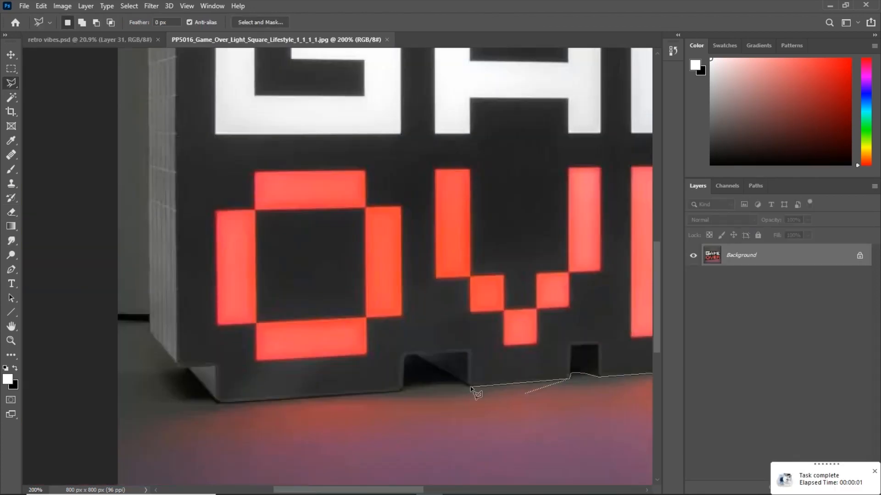
- Paint orange-yellow and white glows over the GAME OVER letters on the Color Dodge Layer 34
{"action": "scroll", "coordinate": [144, 237], "scroll_direction": "up", "scroll_amount": 2}
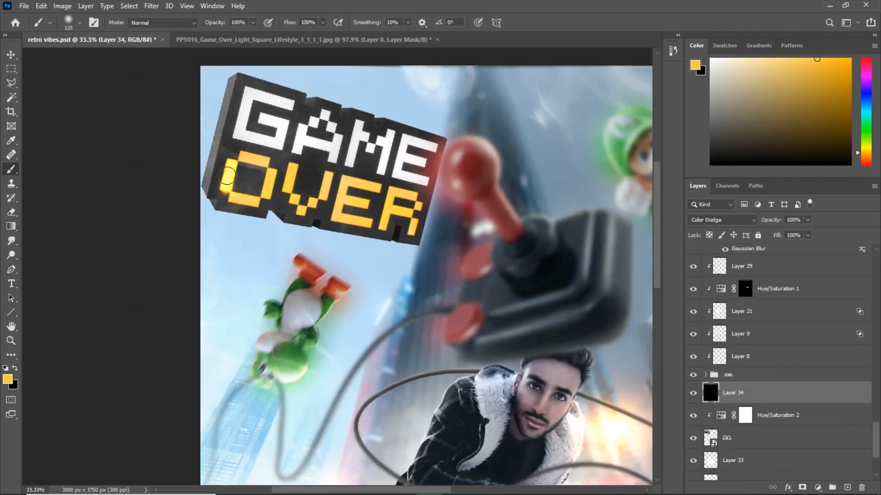
{"action": "mouse_move", "coordinate": [220, 184]}
{"action": "left_mouse_down"}
{"action": "mouse_move", "coordinate": [290, 168]}
{"action": "mouse_move", "coordinate": [416, 208]}
{"action": "mouse_move", "coordinate": [304, 140]}
{"action": "mouse_move", "coordinate": [333, 118]}
{"action": "left_mouse_up"}
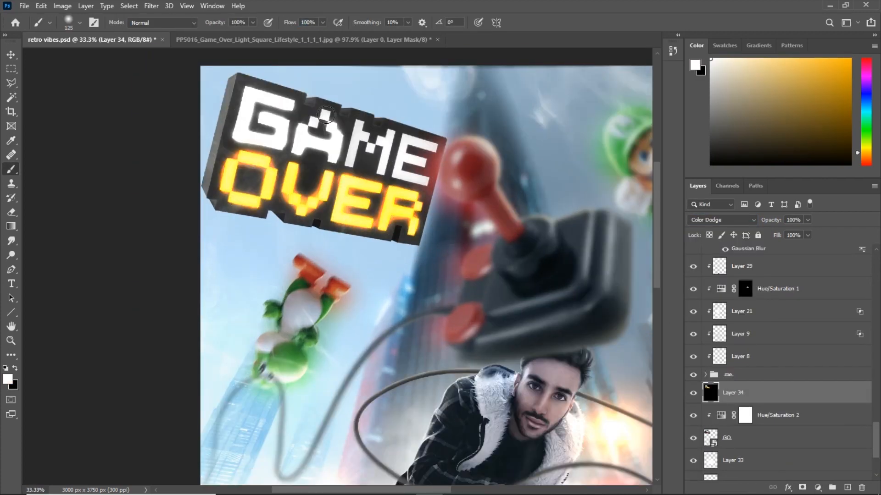
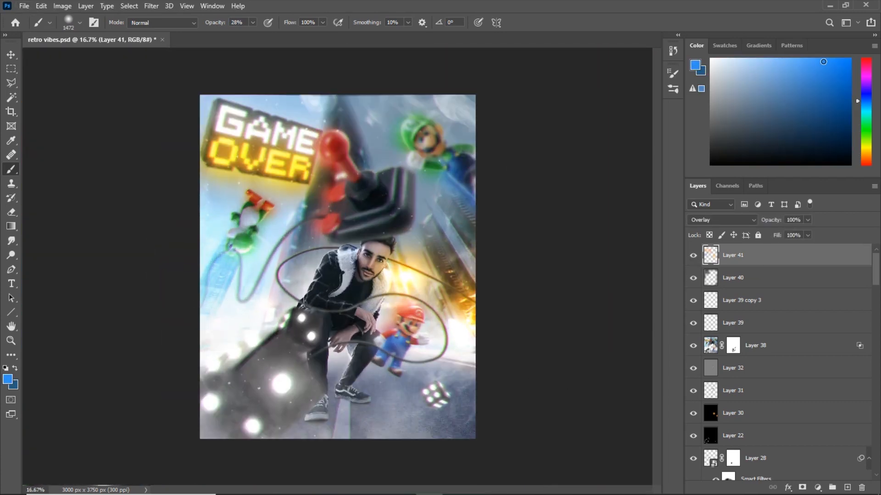
- Paint a soft blue tint along the image's left edge on the Overlay Layer 41 with a large brush at 28% opacity
{"action": "left_click", "coordinate": [184, 245]}
{"action": "left_click", "coordinate": [175, 277]}
{"action": "left_click", "coordinate": [159, 430]}
{"action": "key", "text": "bracketright"}
{"action": "left_click", "coordinate": [202, 414]}
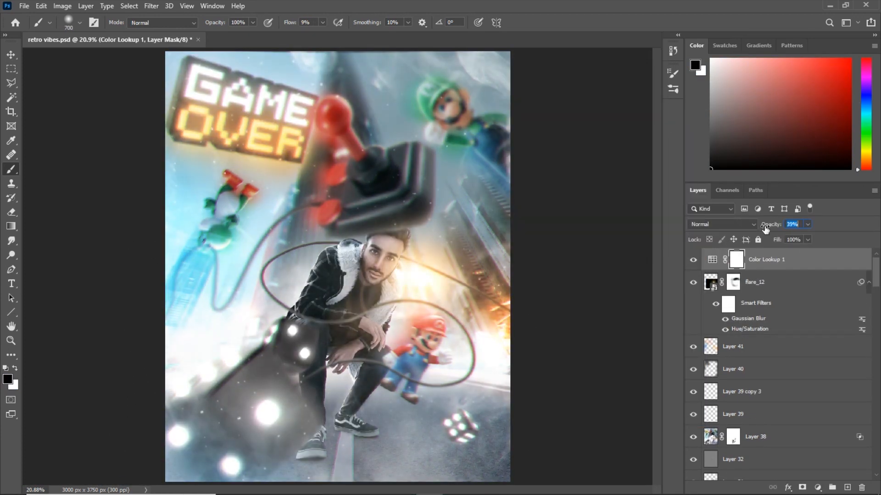
- Add a Color Lookup adjustment using 3Strip.look above Color Lookup 1 and lower its opacity
{"action": "left_click", "coordinate": [818, 488]}
{"action": "left_click", "coordinate": [817, 425]}
{"action": "left_click", "coordinate": [601, 103]}
{"action": "left_click", "coordinate": [597, 122]}
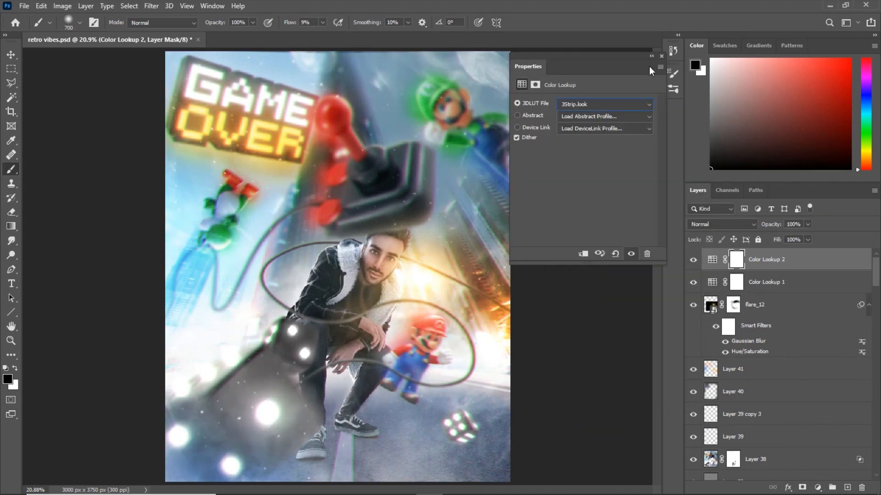
{"action": "left_click", "coordinate": [657, 55]}
{"action": "left_click_drag", "start_coordinate": [767, 225], "coordinate": [730, 232]}
- Add another Color Lookup adjustment above Color Lookup 2, choose a different 3D LUT, and reduce its opacity
{"action": "left_click", "coordinate": [818, 487]}
{"action": "left_click", "coordinate": [818, 424]}
{"action": "left_click", "coordinate": [601, 103]}
{"action": "left_click", "coordinate": [592, 169]}
{"action": "left_click_drag", "start_coordinate": [769, 225], "coordinate": [694, 230]}
{"action": "left_click", "coordinate": [657, 55]}
- Add a Color Lookup adjustment in Multiply mode at 60% opacity, and limit its effect on the underlying highlights with Blend If
{"action": "left_click", "coordinate": [818, 487]}
{"action": "left_click", "coordinate": [818, 425]}
{"action": "left_click", "coordinate": [602, 104]}
{"action": "left_click", "coordinate": [596, 122]}
{"action": "left_click", "coordinate": [657, 54]}
{"action": "left_click", "coordinate": [722, 224]}
{"action": "left_click", "coordinate": [699, 250]}
{"action": "left_click_drag", "start_coordinate": [772, 226], "coordinate": [753, 228]}
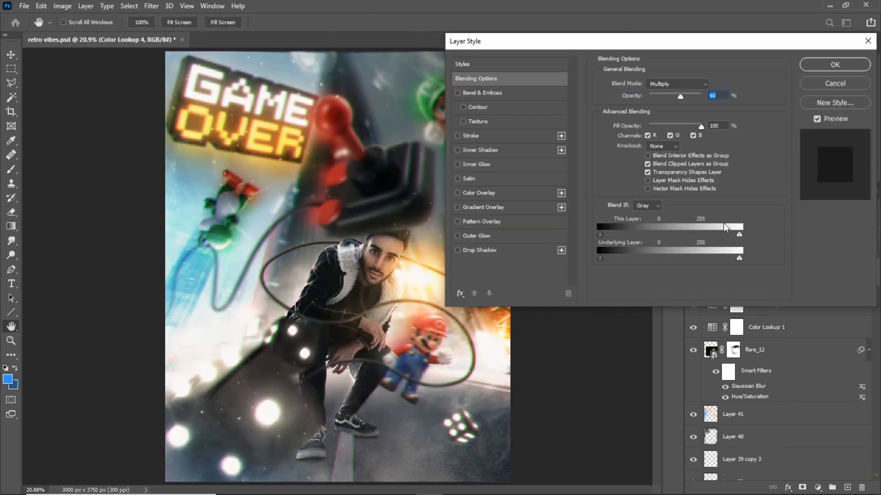
{"action": "left_click_drag", "start_coordinate": [739, 258], "coordinate": [729, 258]}
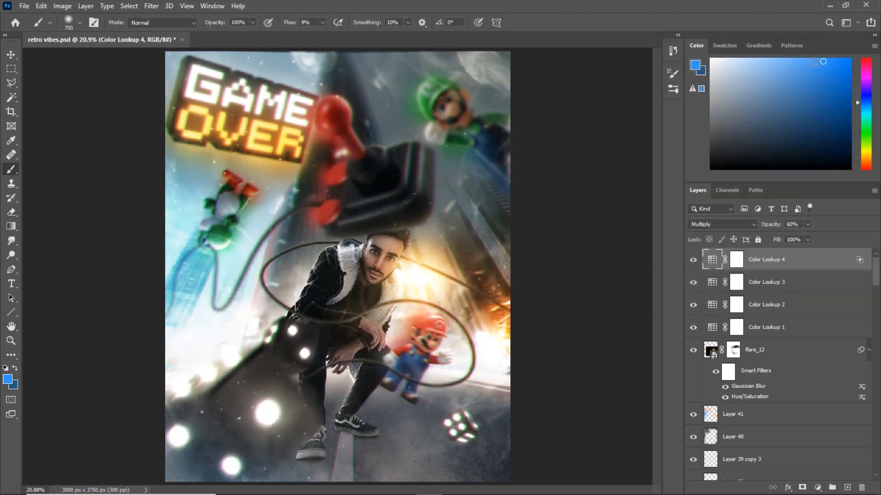
- Add a Color Lookup adjustment using Crisp_Warm.look at 10% opacity and compare the image with and without it
{"action": "left_click", "coordinate": [817, 487]}
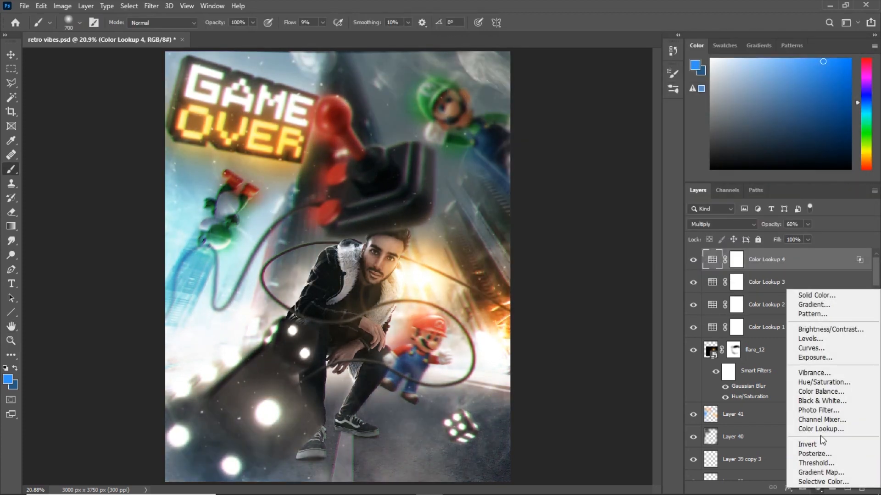
{"action": "left_click", "coordinate": [821, 388]}
{"action": "left_click_drag", "start_coordinate": [685, 248], "coordinate": [691, 248]}
{"action": "left_click", "coordinate": [694, 262]}
{"action": "left_click", "coordinate": [694, 262]}
- Add a Color Lookup adjustment with a warm amber 3D LUT above Color Lookup 5 and set its opacity to 40%
{"action": "left_click", "coordinate": [817, 488]}
{"action": "left_click", "coordinate": [819, 426]}
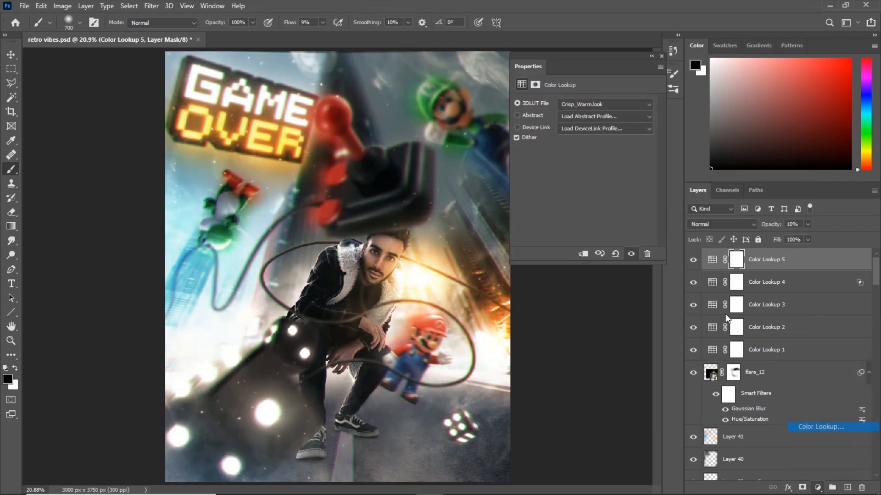
{"action": "left_click", "coordinate": [643, 103]}
{"action": "left_click", "coordinate": [600, 185]}
{"action": "left_click", "coordinate": [659, 63]}
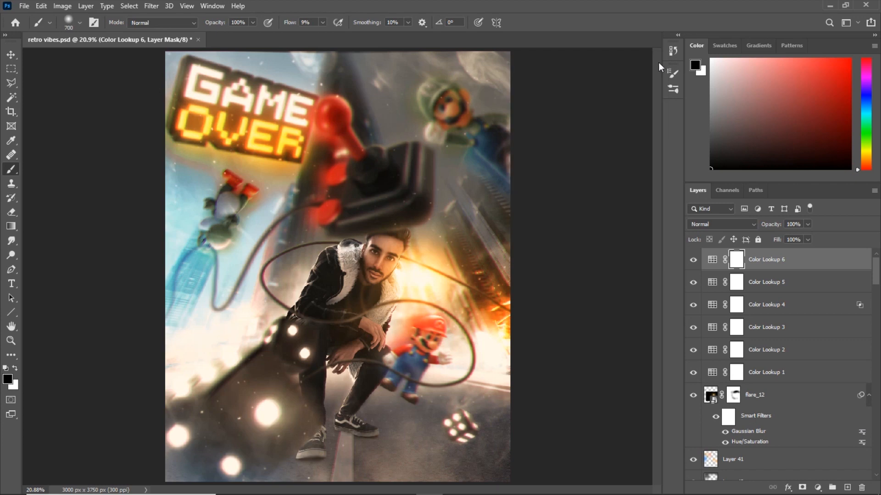
{"action": "left_click_drag", "start_coordinate": [771, 224], "coordinate": [740, 227]}
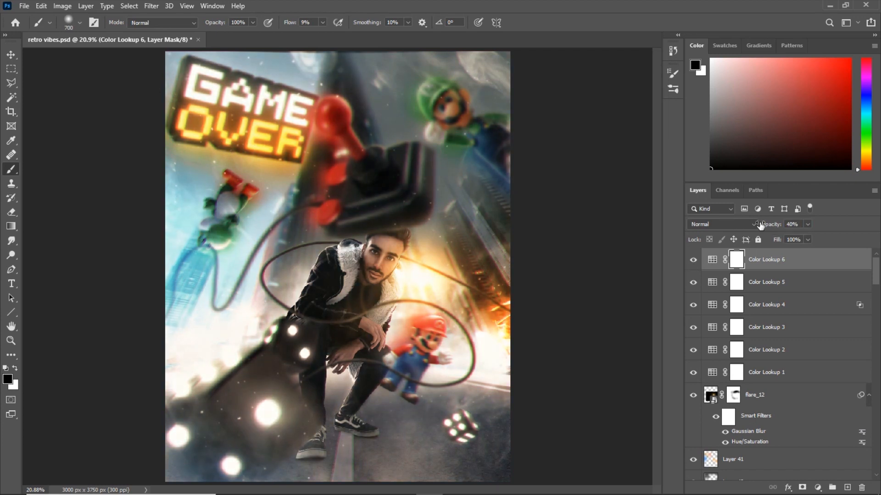
- Add a Color Lookup adjustment using the Fuji F125 Kodak 2395 LUT and set its opacity to 15%
{"action": "left_click", "coordinate": [611, 103]}
{"action": "left_click", "coordinate": [589, 247]}
{"action": "key", "text": "Down"}
{"action": "key", "text": "Down"}
{"action": "key", "text": "Down"}
{"action": "key", "text": "Down"}
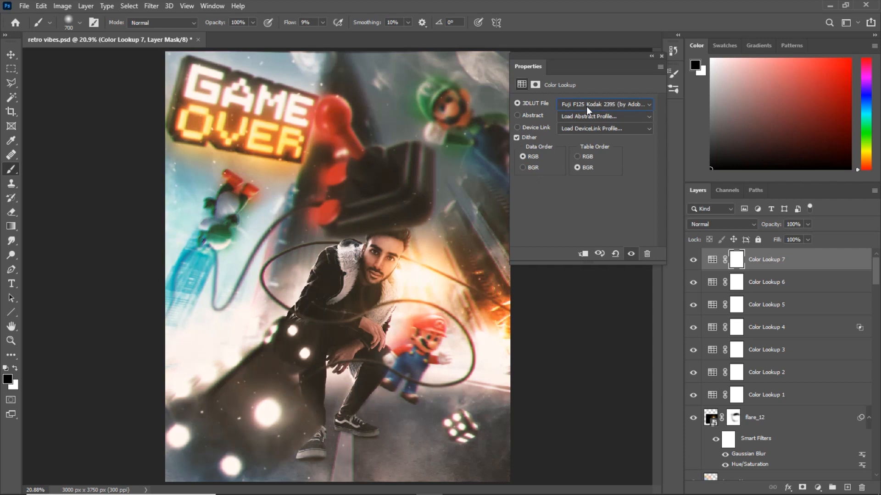
{"action": "left_click", "coordinate": [659, 63]}
{"action": "left_click_drag", "start_coordinate": [771, 224], "coordinate": [671, 230]}
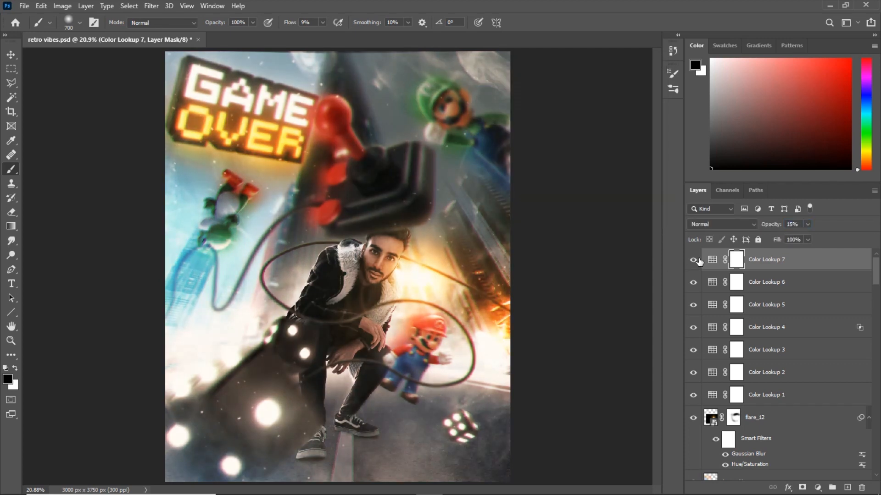
- Add a Color Lookup adjustment with a teal 3D LUT above Color Lookup 7 and set its blend mode to Color
{"action": "left_click", "coordinate": [818, 488]}
{"action": "left_click", "coordinate": [819, 426]}
{"action": "left_click", "coordinate": [605, 104]}
{"action": "left_click", "coordinate": [588, 272]}
{"action": "left_click", "coordinate": [659, 64]}
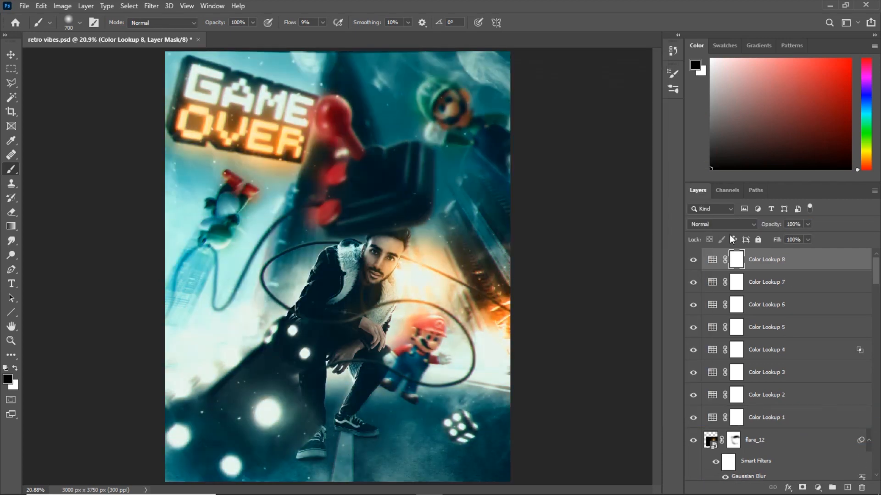
{"action": "left_click", "coordinate": [729, 225]}
{"action": "left_click", "coordinate": [709, 477]}
{"action": "left_click", "coordinate": [691, 261]}
- Limit the teal Color Lookup layer's effect on the underlying highlights with Blend If, and lower its opacity to about 31%
{"action": "left_click_drag", "start_coordinate": [714, 233], "coordinate": [868, 236]}
{"action": "double_click", "coordinate": [857, 267]}
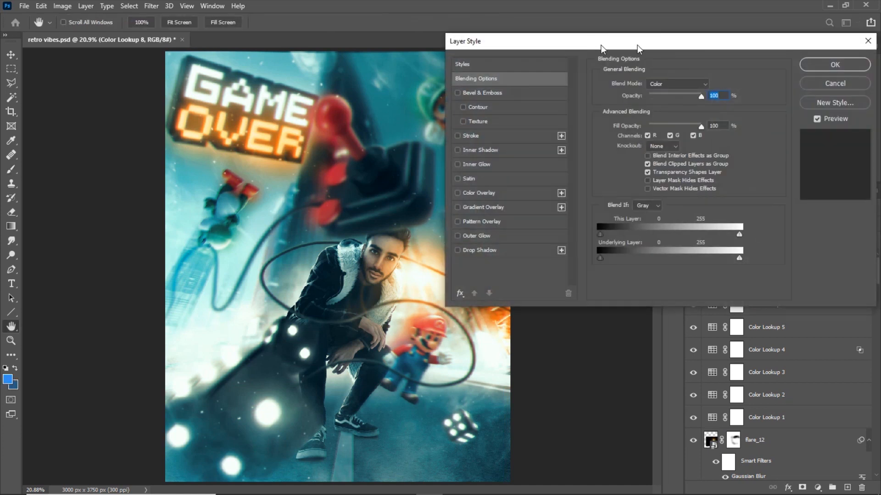
{"action": "left_click_drag", "start_coordinate": [602, 43], "coordinate": [675, 43]}
{"action": "left_click_drag", "start_coordinate": [810, 259], "coordinate": [762, 261]}
{"action": "key", "text": "Return"}
{"action": "left_click_drag", "start_coordinate": [770, 224], "coordinate": [750, 228]}
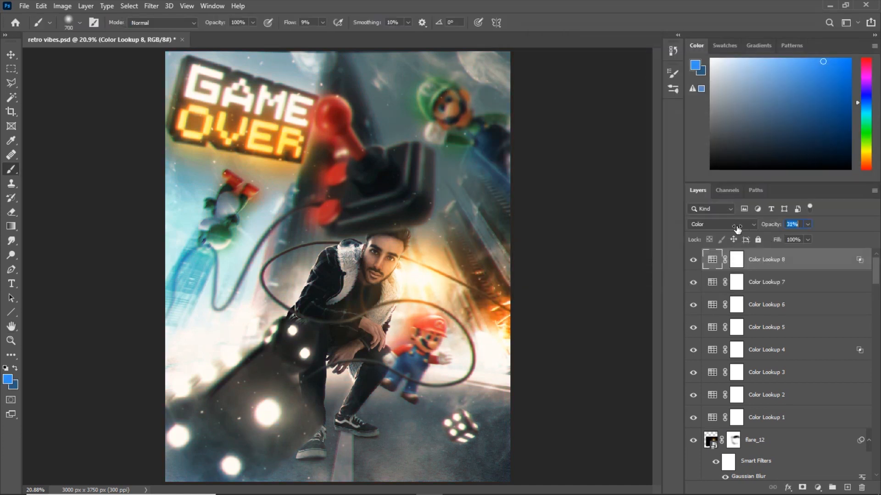
{"action": "left_click", "coordinate": [695, 262]}
- Add a Color Lookup adjustment with a purple and orange 3D LUT in Luminosity mode at 25% opacity
{"action": "left_click", "coordinate": [819, 488]}
{"action": "left_click", "coordinate": [819, 426]}
{"action": "left_click", "coordinate": [567, 104]}
{"action": "left_click", "coordinate": [580, 325]}
{"action": "key", "text": "Down"}
{"action": "key", "text": "Up"}
{"action": "left_click", "coordinate": [658, 64]}
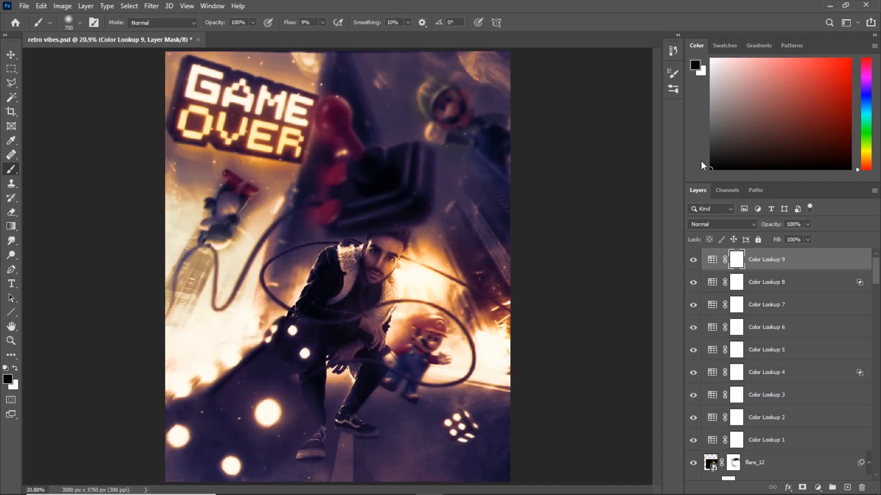
{"action": "left_click", "coordinate": [722, 225]}
{"action": "left_click", "coordinate": [707, 482]}
{"action": "left_click_drag", "start_coordinate": [771, 225], "coordinate": [724, 232]}
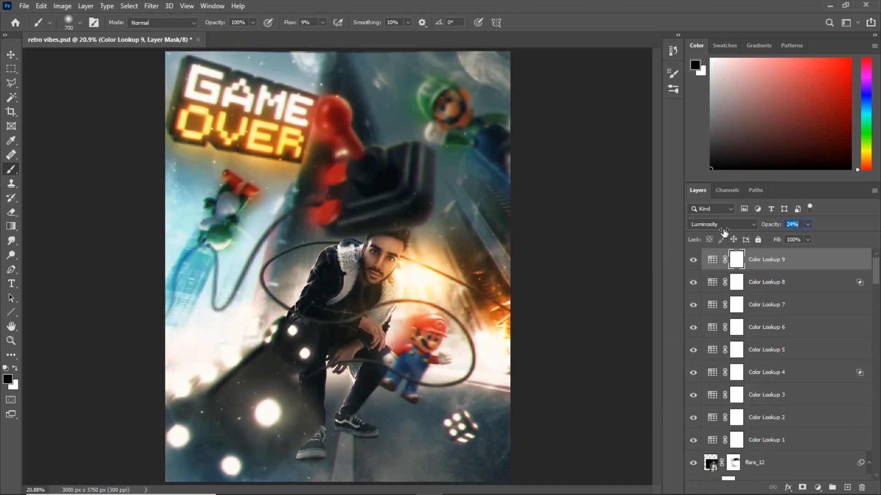
- Add a Gradient Map adjustment with a purple-to-orange gradient above the topmost Color Lookup layer
{"action": "left_click", "coordinate": [817, 488]}
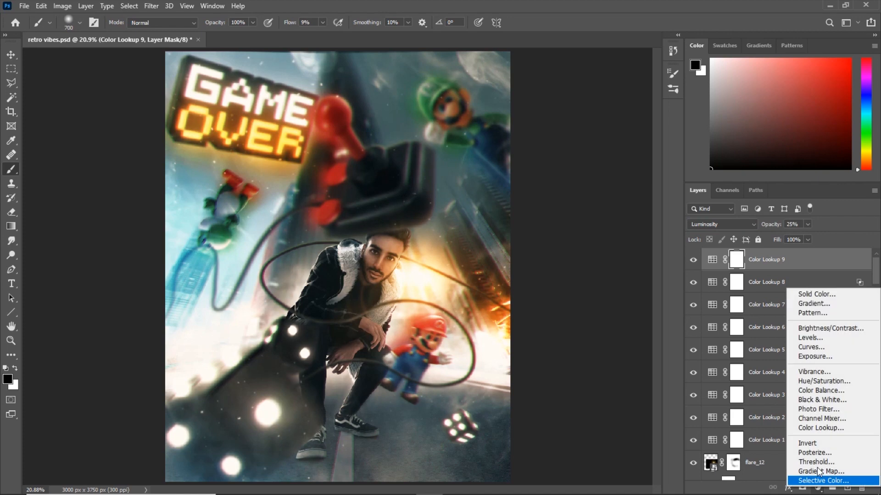
{"action": "left_click", "coordinate": [807, 478]}
{"action": "left_click", "coordinate": [531, 107]}
{"action": "scroll", "coordinate": [649, 133], "scroll_direction": "down", "scroll_amount": 1}
{"action": "left_click", "coordinate": [615, 132]}
{"action": "left_click", "coordinate": [697, 148]}
{"action": "left_click", "coordinate": [811, 73]}
{"action": "left_click", "coordinate": [659, 63]}
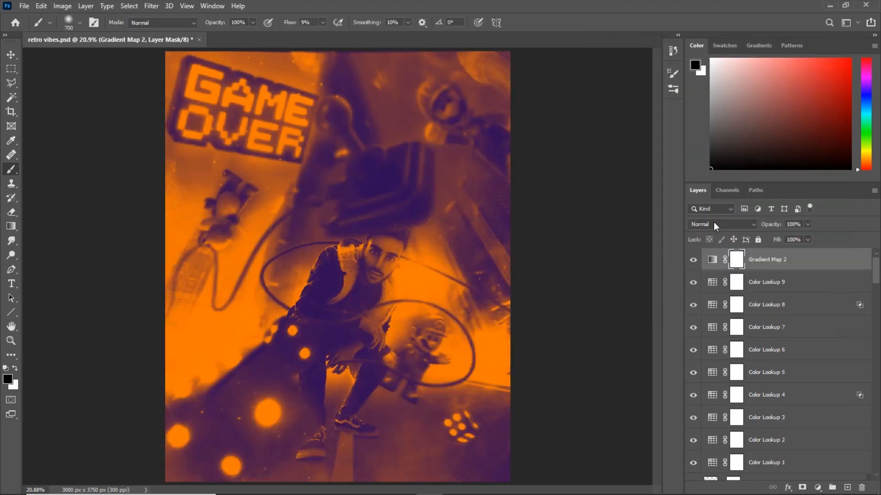
- Set the Gradient Map layer's blend mode to Soft Light and lower its opacity to 35%
{"action": "left_click", "coordinate": [721, 224]}
{"action": "left_click", "coordinate": [706, 359]}
{"action": "left_click_drag", "start_coordinate": [771, 224], "coordinate": [731, 227]}
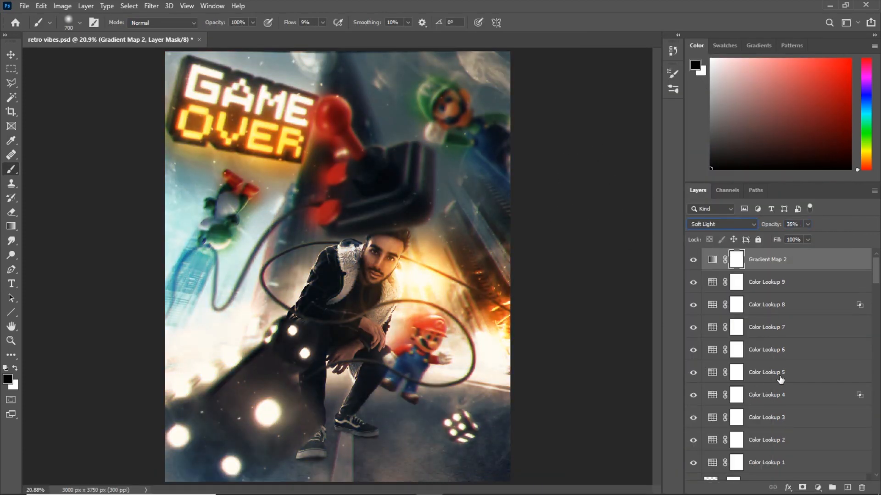
- Add a Selective Color adjustment with Neutrals at Cyan +2, Magenta +1 and Yellow -2, and slightly shift another color range
{"action": "left_click", "coordinate": [817, 488]}
{"action": "left_click", "coordinate": [807, 482]}
{"action": "left_click_drag", "start_coordinate": [579, 139], "coordinate": [583, 160]}
{"action": "left_click_drag", "start_coordinate": [581, 182], "coordinate": [578, 180]}
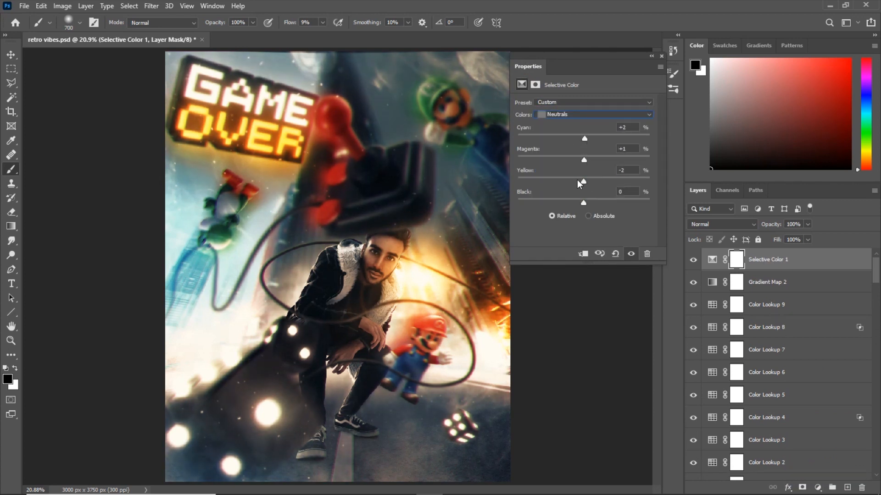
{"action": "left_click", "coordinate": [558, 114]}
{"action": "left_click", "coordinate": [558, 196]}
{"action": "left_click_drag", "start_coordinate": [584, 138], "coordinate": [583, 160]}
- Group all grading adjustment layers from Selective Color 1 down to Color Lookup 1, and compare the image with and without the group
{"action": "left_click", "coordinate": [662, 56]}
{"action": "scroll", "coordinate": [762, 328], "scroll_direction": "down", "scroll_amount": 5}
{"action": "left_click", "coordinate": [757, 358], "text": "shift"}
{"action": "scroll", "coordinate": [757, 358], "scroll_direction": "up", "scroll_amount": 5}
{"action": "key", "text": "ctrl+g"}
{"action": "left_click", "coordinate": [694, 256]}
{"action": "left_click", "coordinate": [693, 257]}
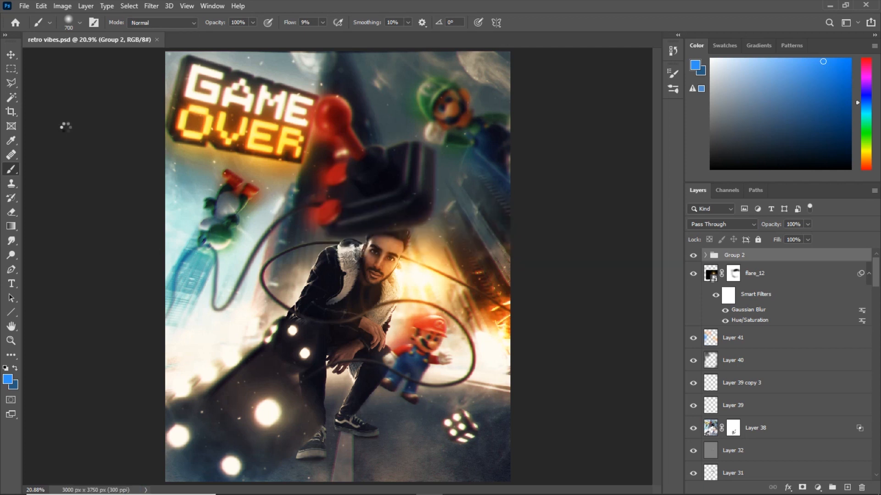
- Stamp all visible layers into a new merged layer on top and open it in the Camera Raw Filter
{"action": "key", "text": "ctrl+alt+shift+e"}
{"action": "left_click", "coordinate": [151, 6]}
{"action": "left_click", "coordinate": [182, 76]}
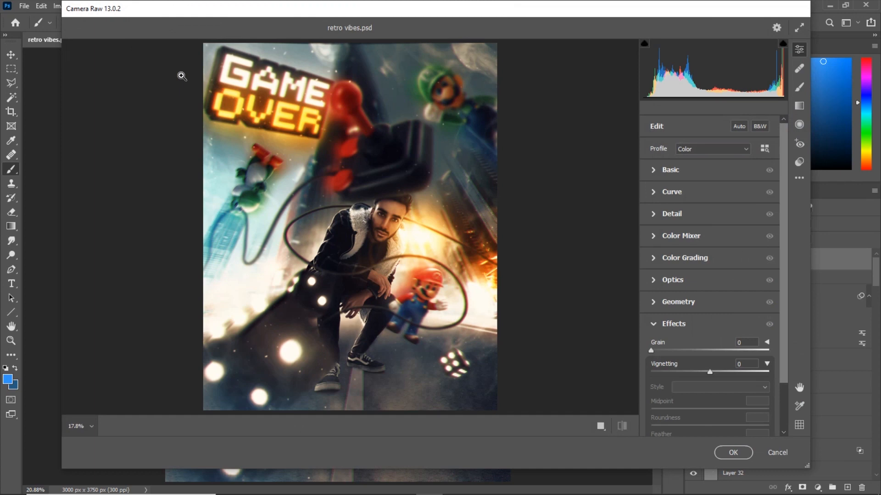
- Set the Basic values: Temperature +3, Exposure -0.05, Contrast +9, Highlights -63, Shadows +15, Whites +16, Blacks -7, Texture +11, Clarity +3, Vibrance +37
{"action": "left_click", "coordinate": [677, 169]}
{"action": "left_click_drag", "start_coordinate": [709, 183], "coordinate": [711, 183]}
{"action": "left_click_drag", "start_coordinate": [709, 227], "coordinate": [718, 276]}
{"action": "left_click_drag", "start_coordinate": [710, 309], "coordinate": [719, 292]}
{"action": "left_click_drag", "start_coordinate": [678, 260], "coordinate": [670, 258]}
{"action": "left_click_drag", "start_coordinate": [709, 353], "coordinate": [710, 337]}
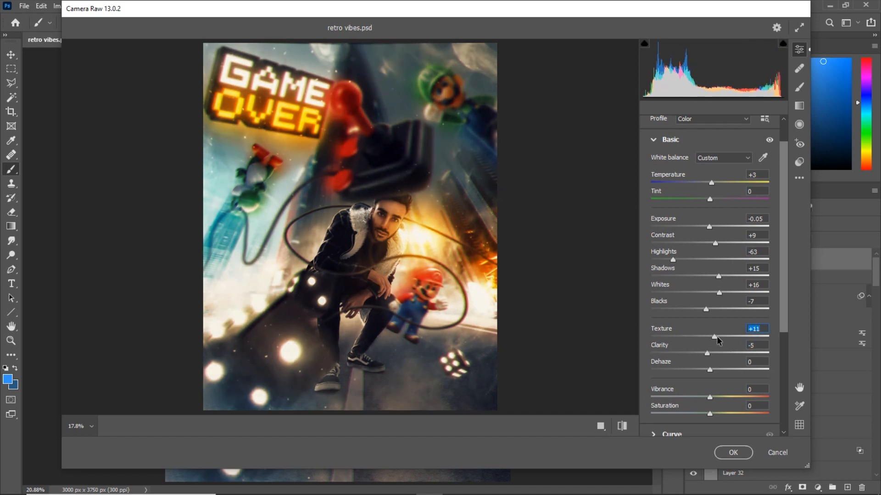
{"action": "left_click", "coordinate": [622, 426]}
{"action": "left_click", "coordinate": [622, 426]}
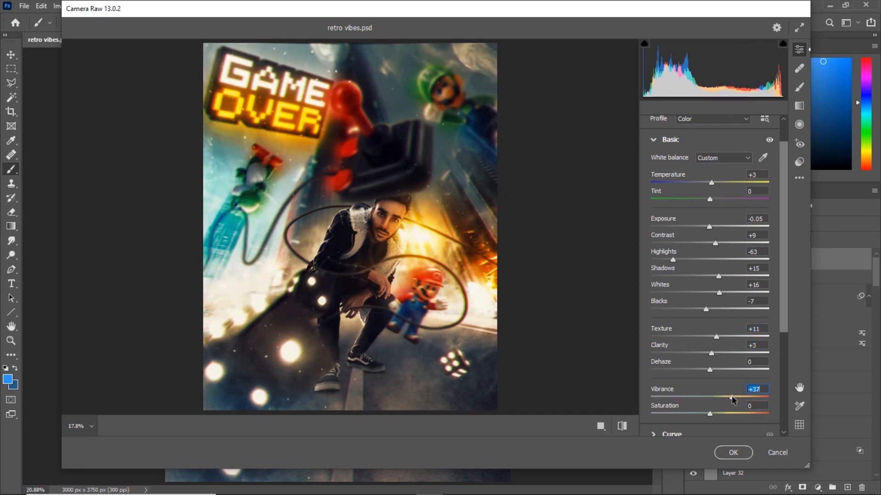
- Shape a custom point curve with anchor points in the shadows, midtones and highlights, placing the shadow point at input 66, output 63
{"action": "left_click", "coordinate": [672, 434]}
{"action": "left_click_drag", "start_coordinate": [650, 346], "coordinate": [649, 341]}
{"action": "left_click", "coordinate": [711, 284]}
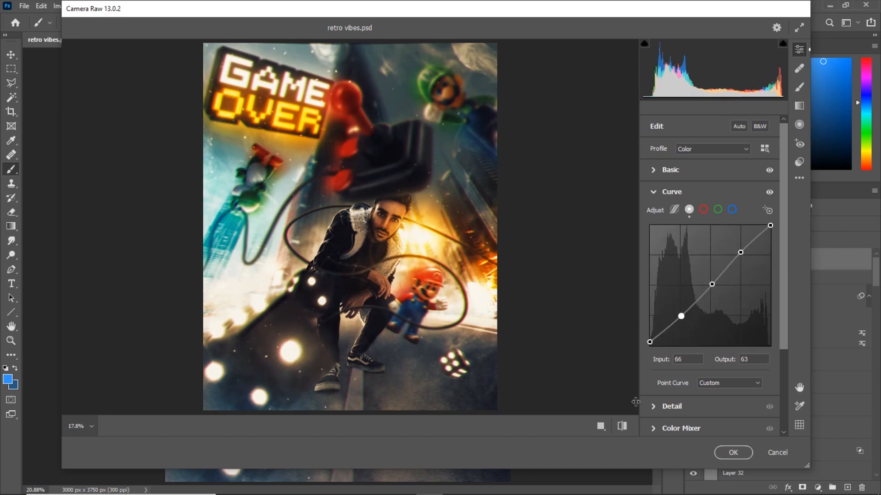
- Adjust the sharpening and noise reduction in the Detail settings, and apply the Camera Raw adjustments to the merged layer
{"action": "left_click", "coordinate": [659, 407]}
{"action": "left_click_drag", "start_coordinate": [651, 290], "coordinate": [739, 291]}
{"action": "left_click_drag", "start_coordinate": [671, 241], "coordinate": [678, 242]}
{"action": "left_click_drag", "start_coordinate": [651, 314], "coordinate": [694, 315]}
{"action": "scroll", "coordinate": [662, 321], "scroll_direction": "down", "scroll_amount": 5}
{"action": "left_click", "coordinate": [665, 403]}
{"action": "left_click_drag", "start_coordinate": [650, 402], "coordinate": [769, 402]}
{"action": "left_click", "coordinate": [733, 453]}
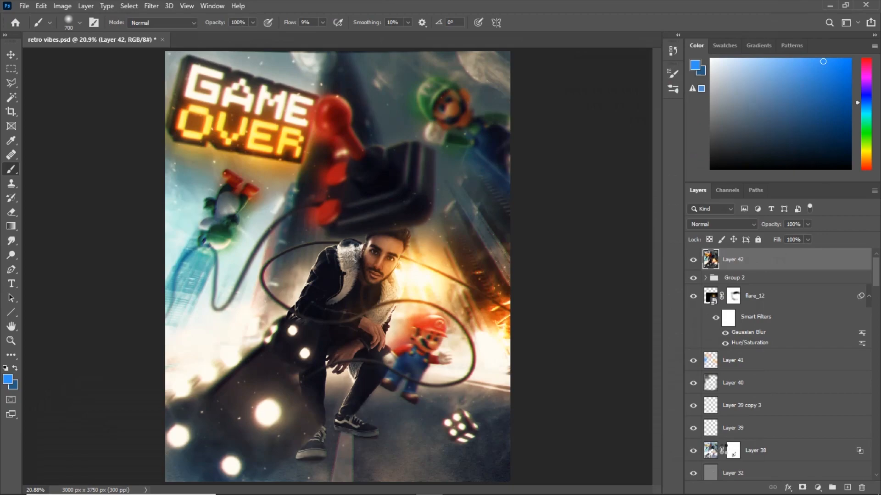